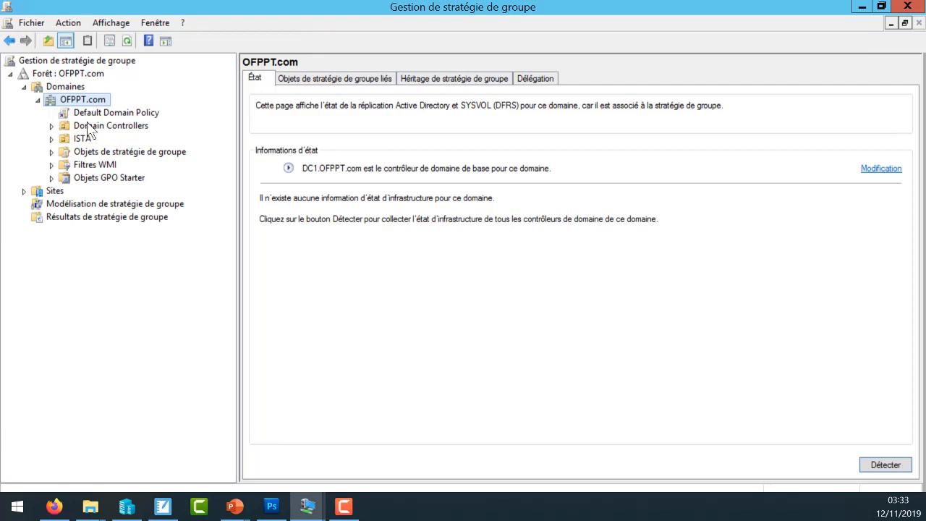
- Create a new group policy object named GPO1 in the domain's Objets de stratégie de groupe container, with no starter GPO
click(136, 153)
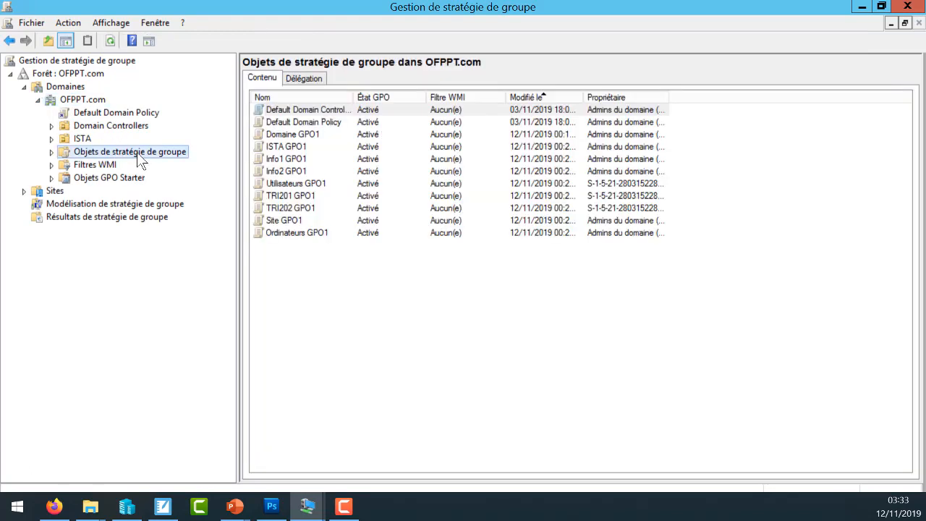
right_click(316, 262)
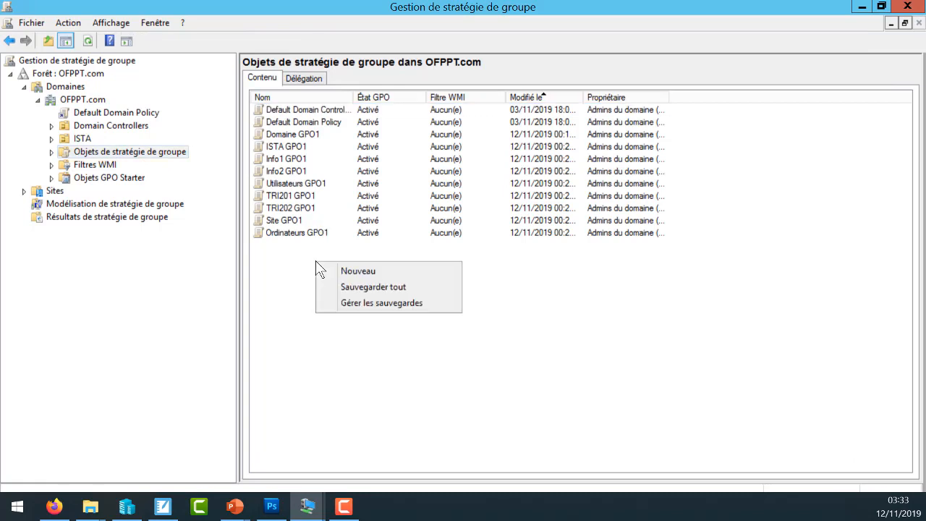
click(355, 271)
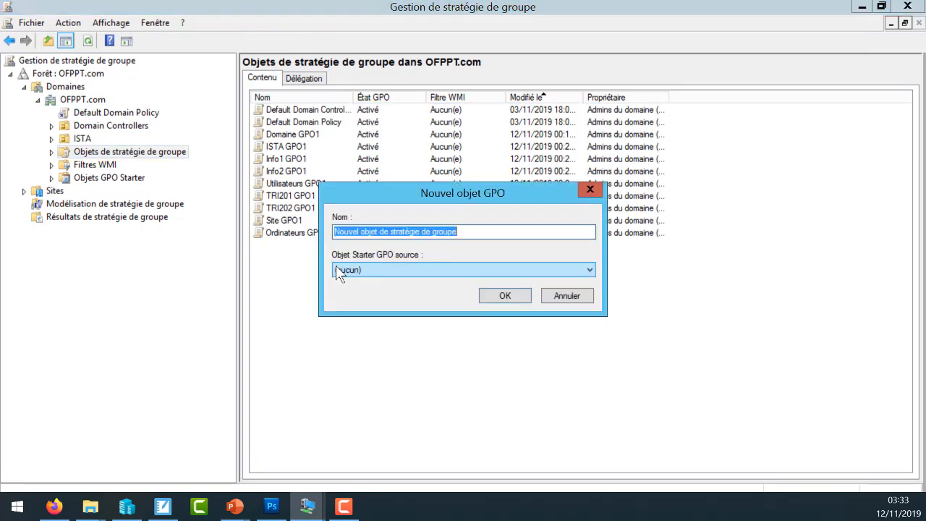
text(GPO1)
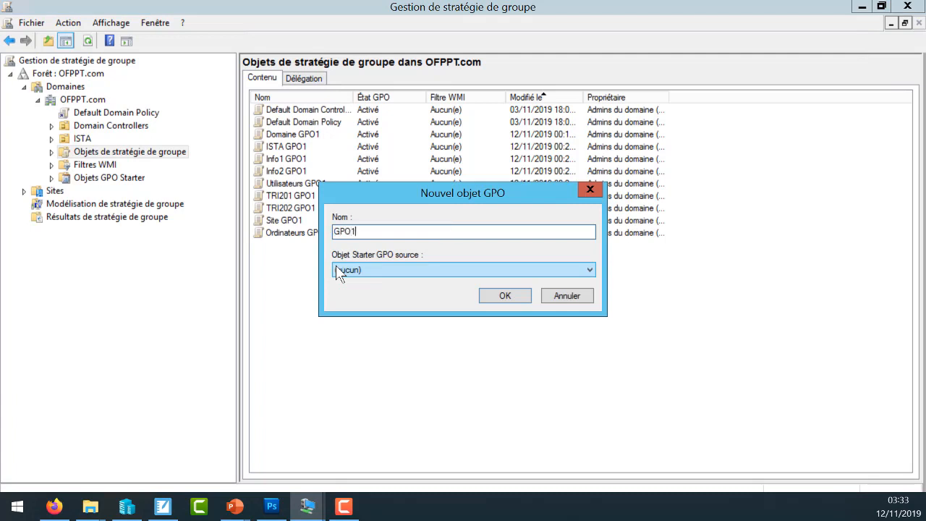
click(504, 296)
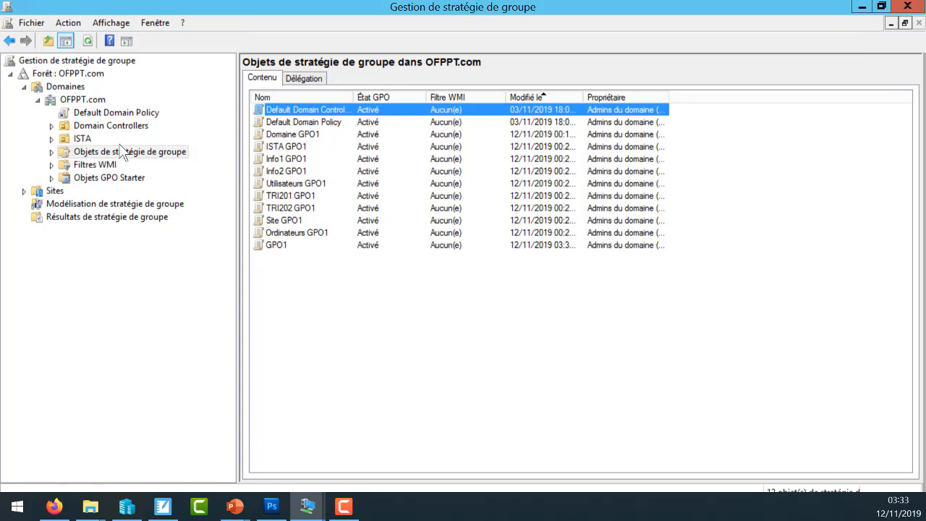
click(80, 136)
right_click(80, 136)
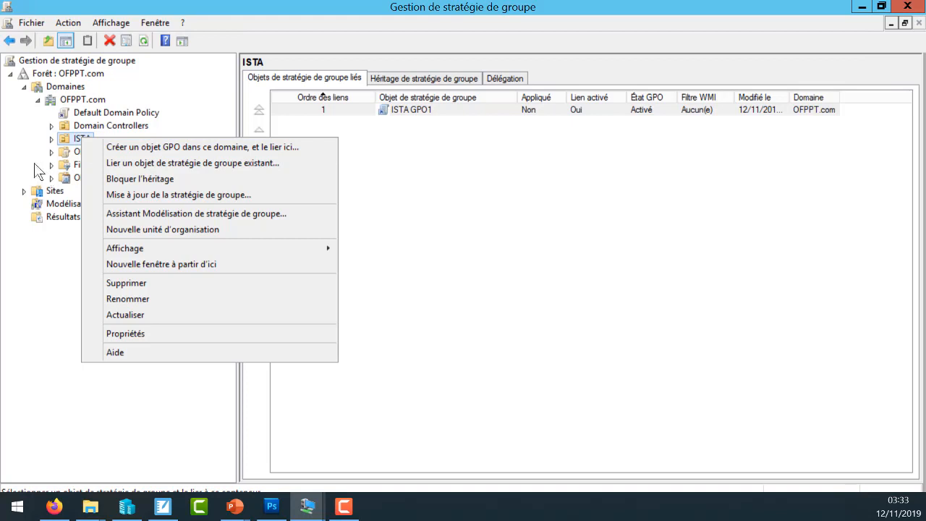
click(38, 262)
- Open GPO1 from the Objets de stratégie de groupe container in the group policy management editor
click(134, 153)
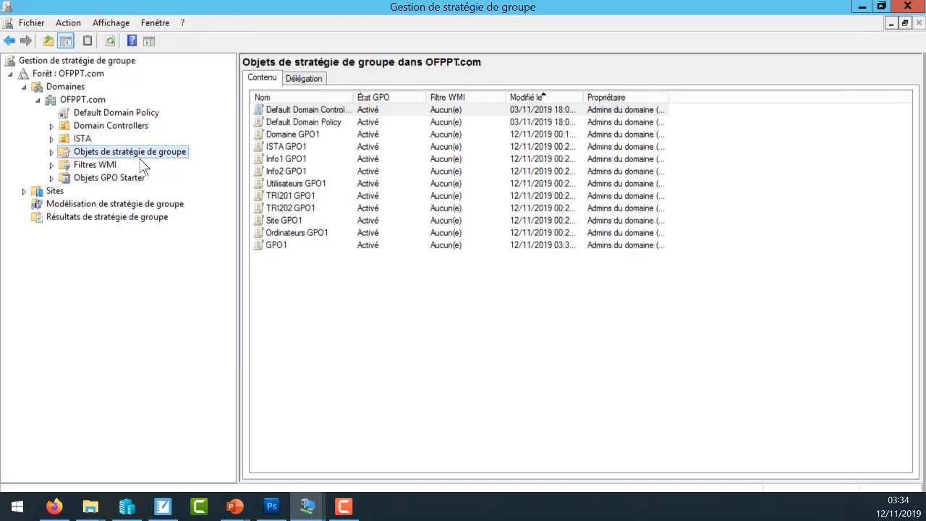
click(277, 248)
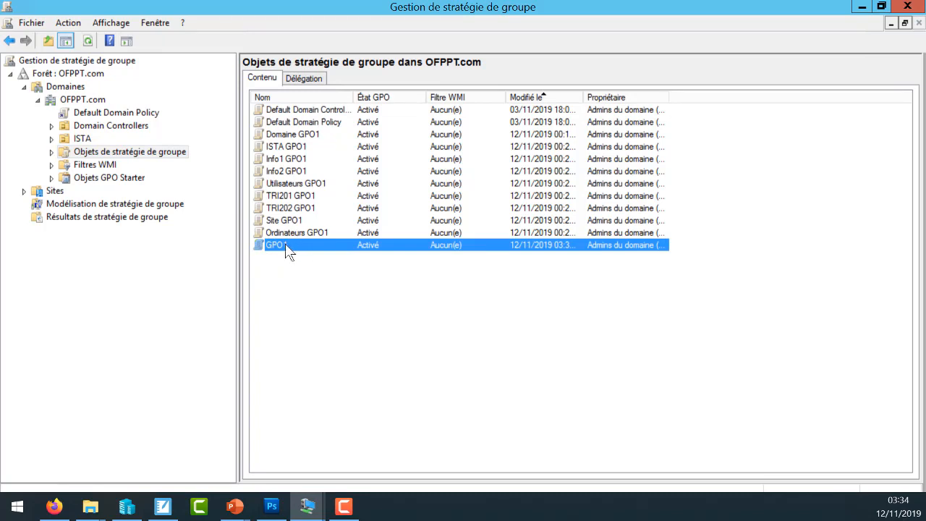
right_click(288, 251)
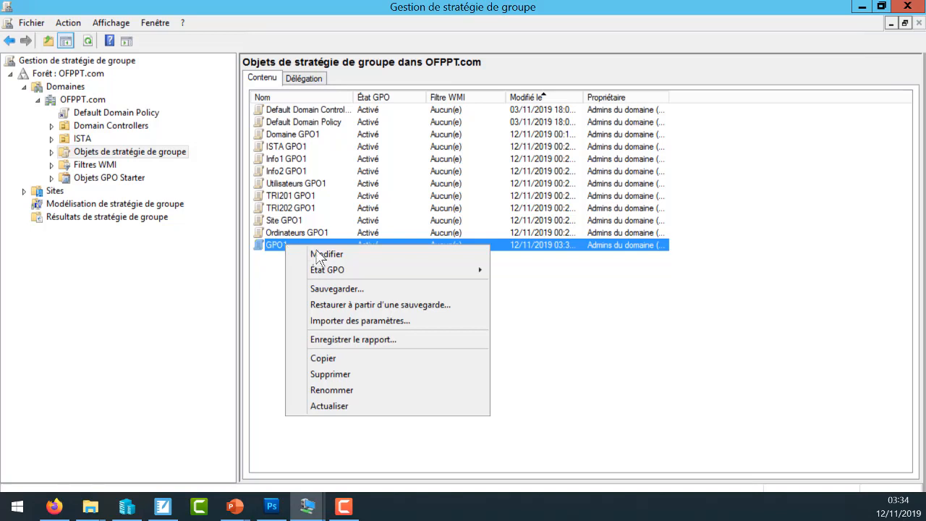
click(319, 254)
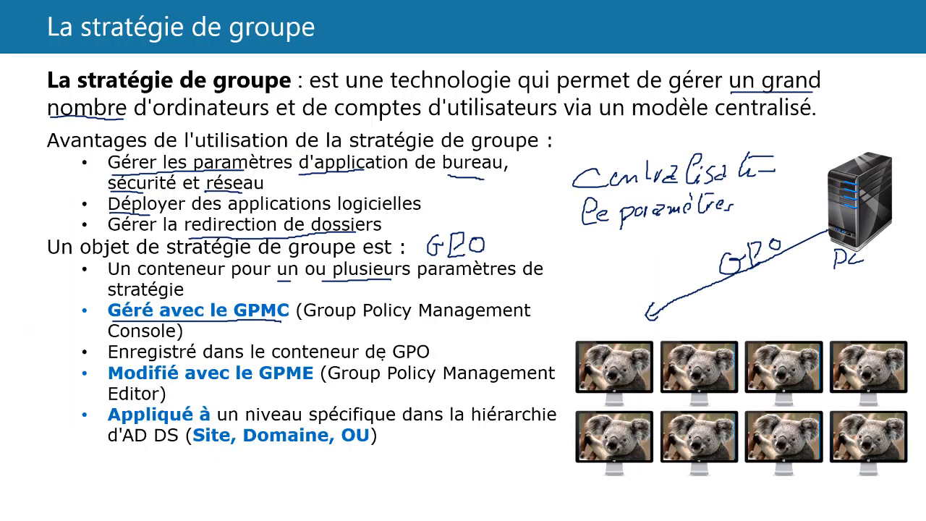
drag(393, 363, 431, 368)
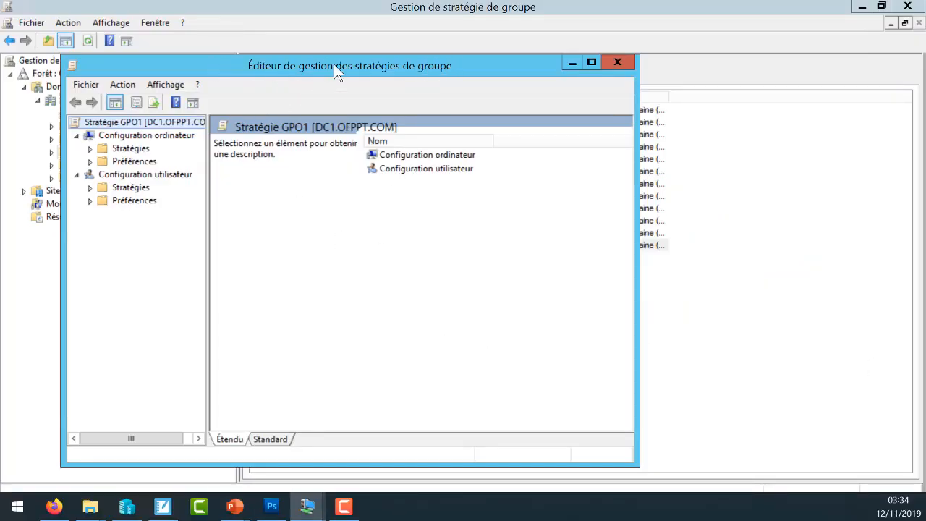
- Return to the management console, view the GPOs stored under Objets de stratégie de groupe and collapse the container again
click(708, 334)
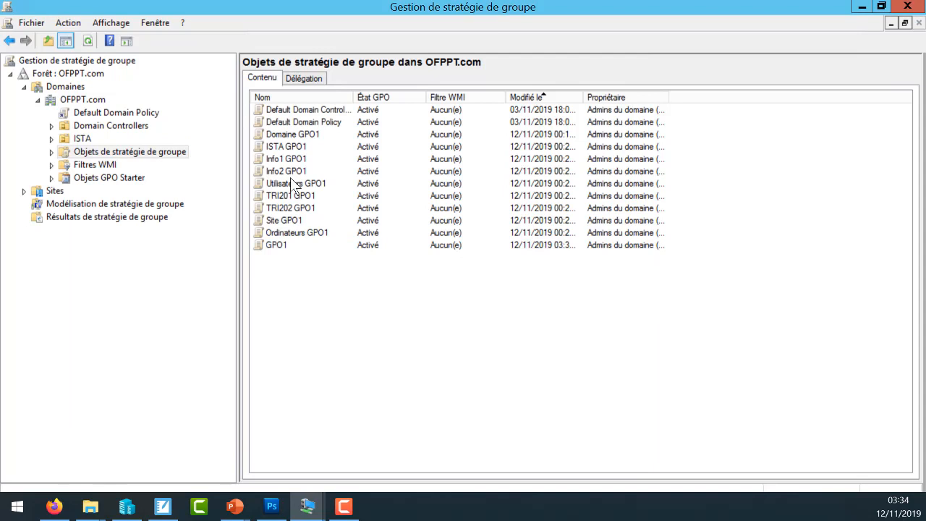
double_click(62, 152)
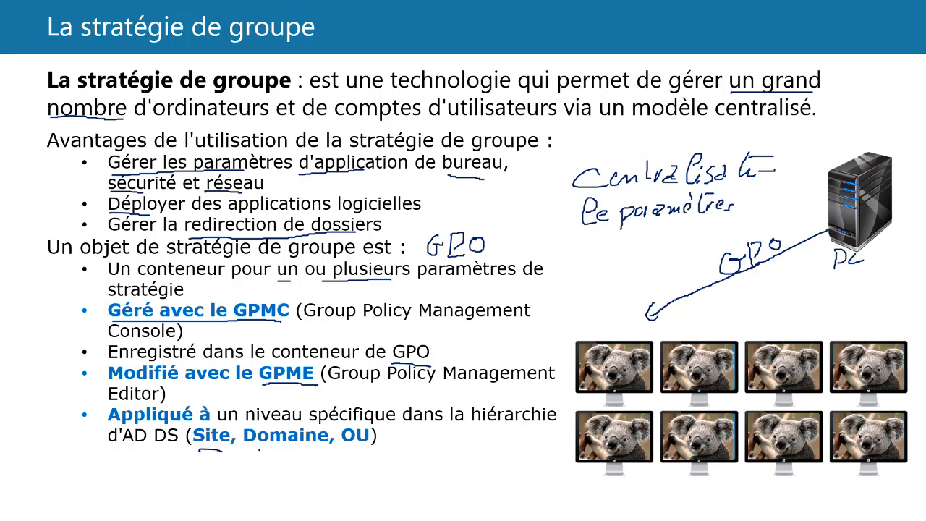
drag(261, 450, 294, 454)
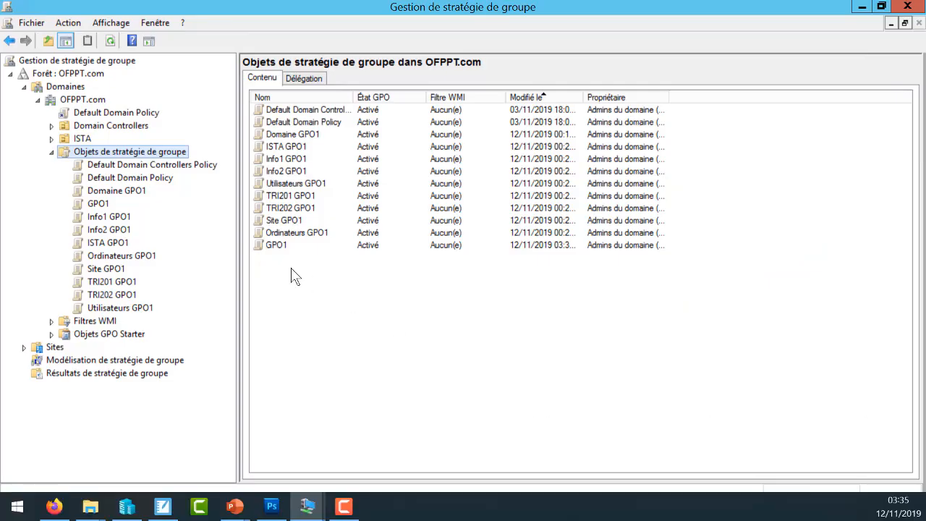
click(52, 151)
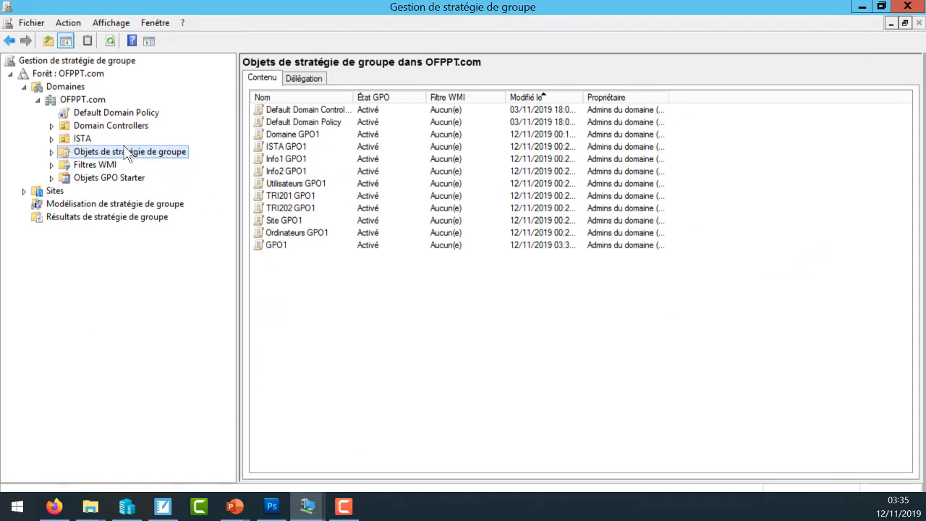
- Link the existing GPO1 object to the OFPPT.com domain
right_click(77, 102)
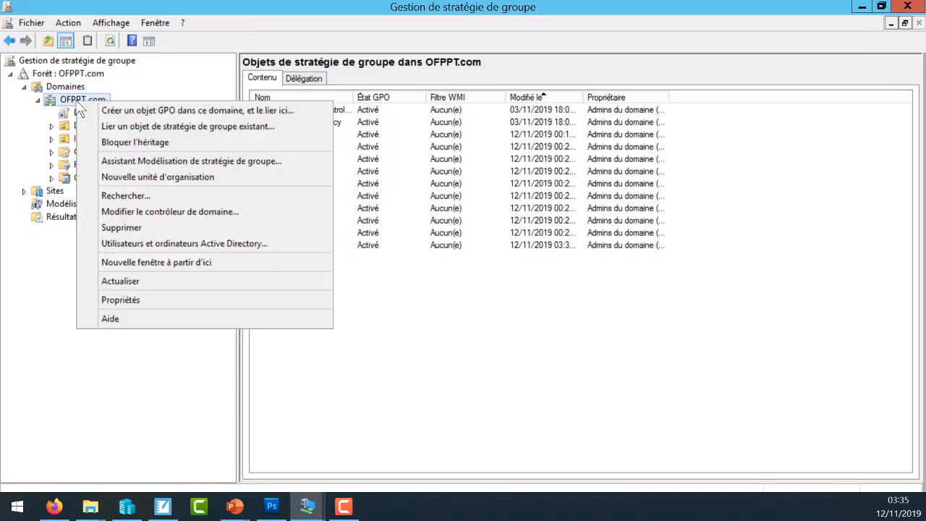
click(157, 127)
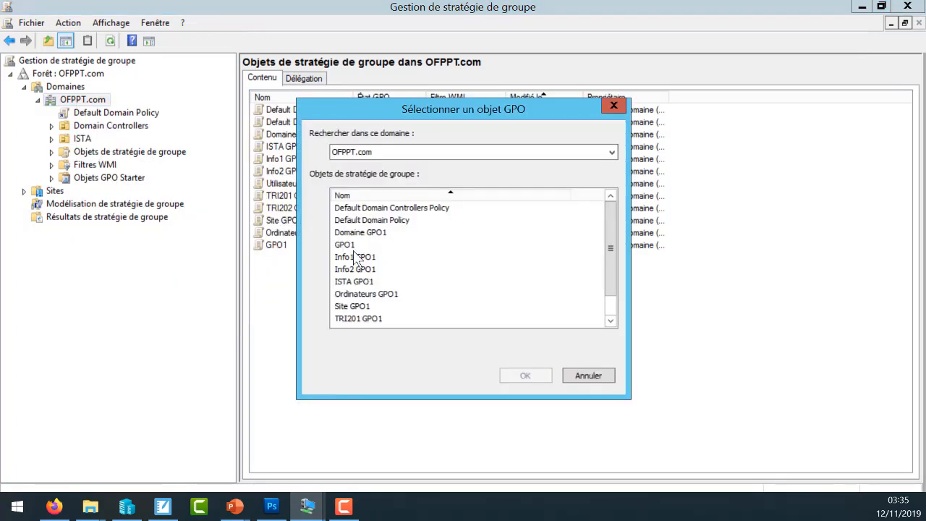
click(351, 245)
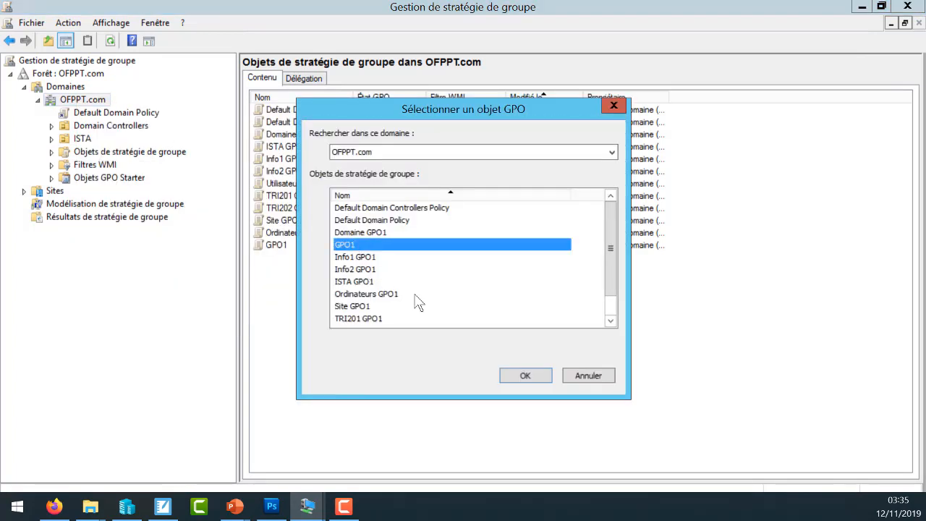
click(521, 375)
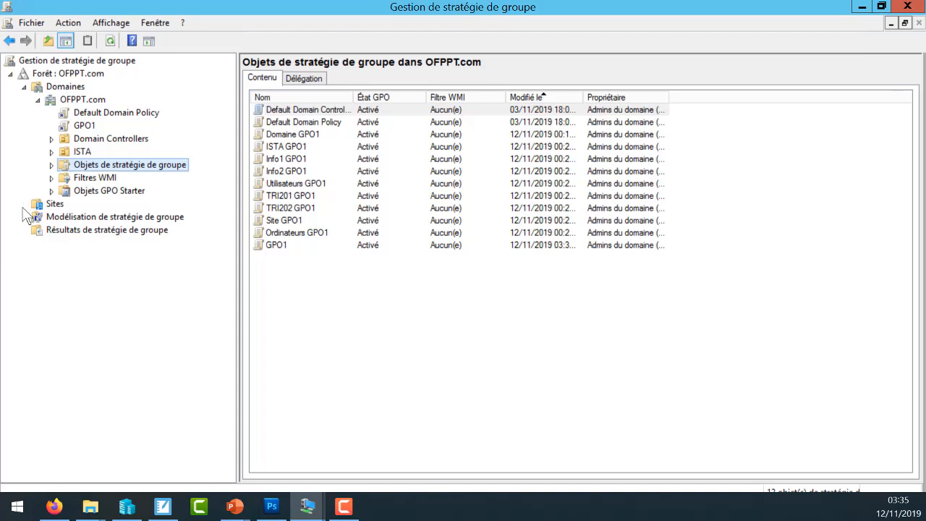
- Display the Default-First-Site-Name site under the Sites node
click(55, 205)
right_click(54, 204)
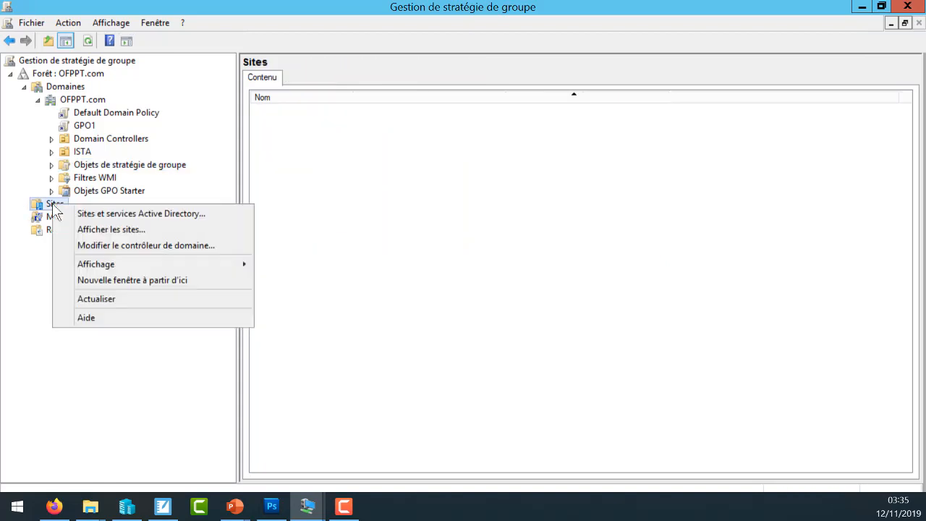
click(120, 229)
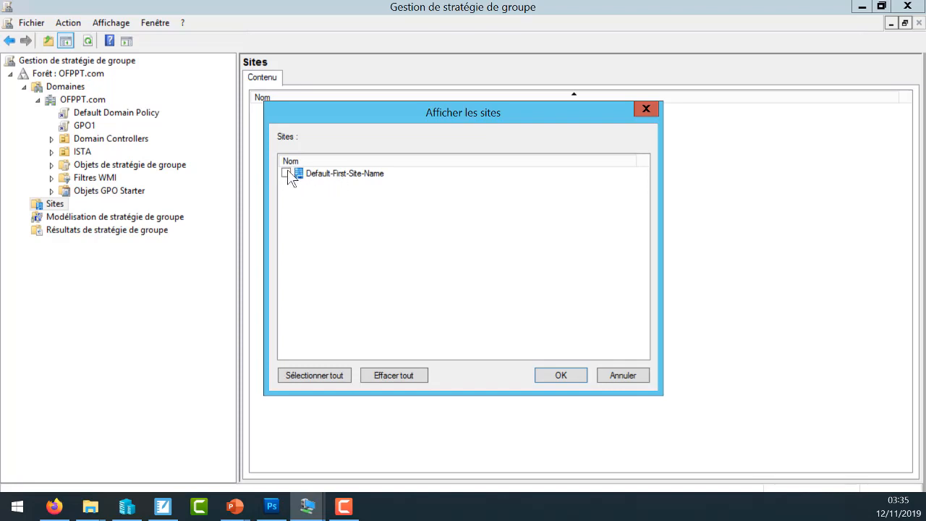
click(287, 173)
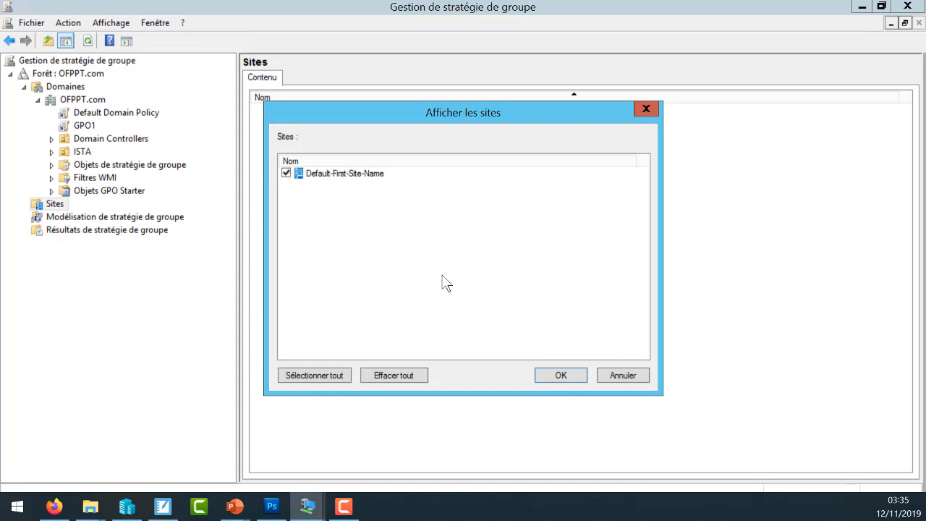
click(558, 375)
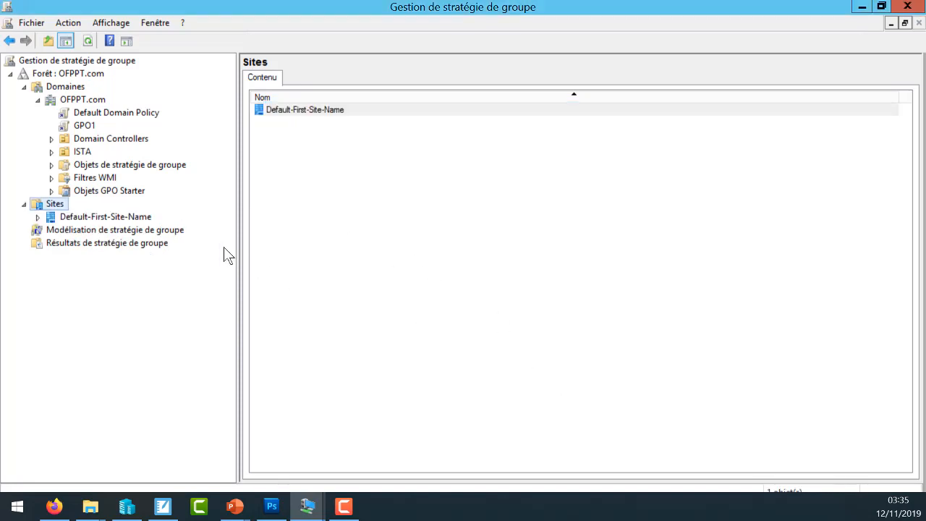
- Link the existing GPO1 object to the Default-First-Site-Name site and expand the site to show its links
right_click(107, 218)
click(159, 227)
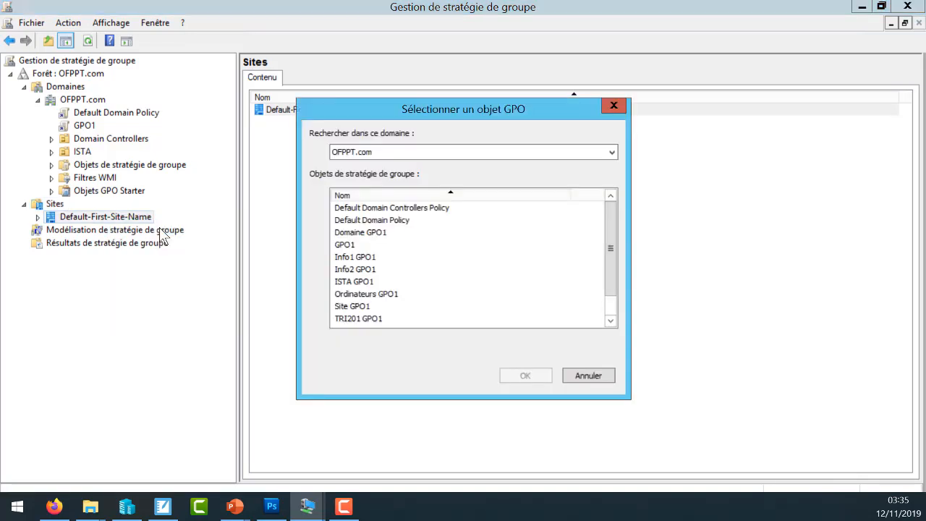
click(346, 244)
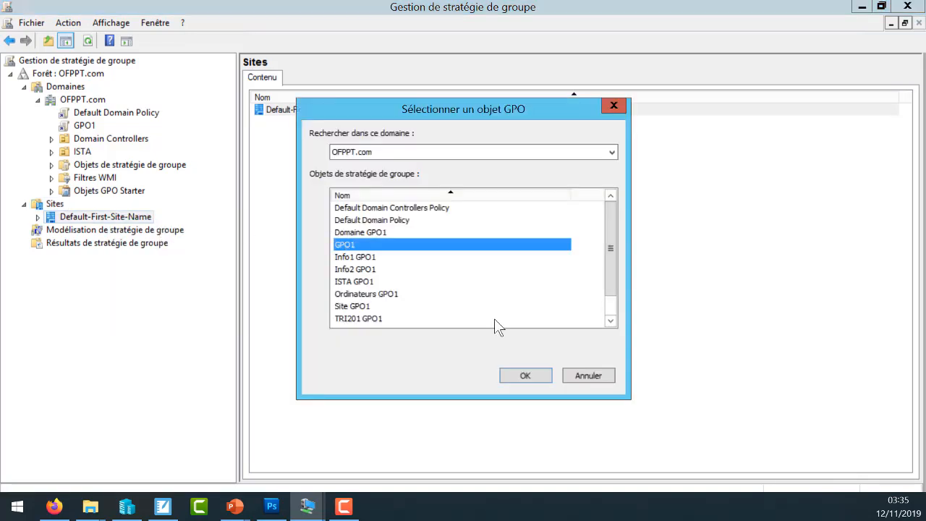
click(512, 370)
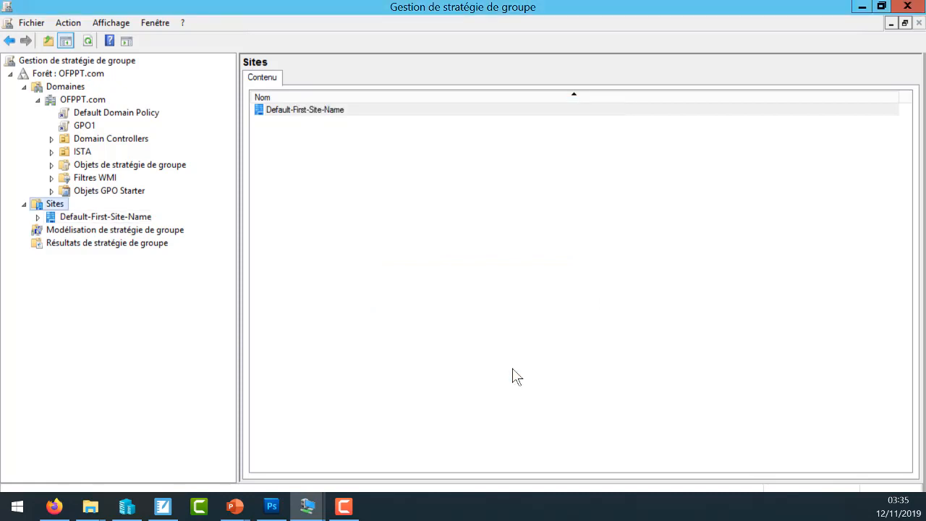
click(38, 217)
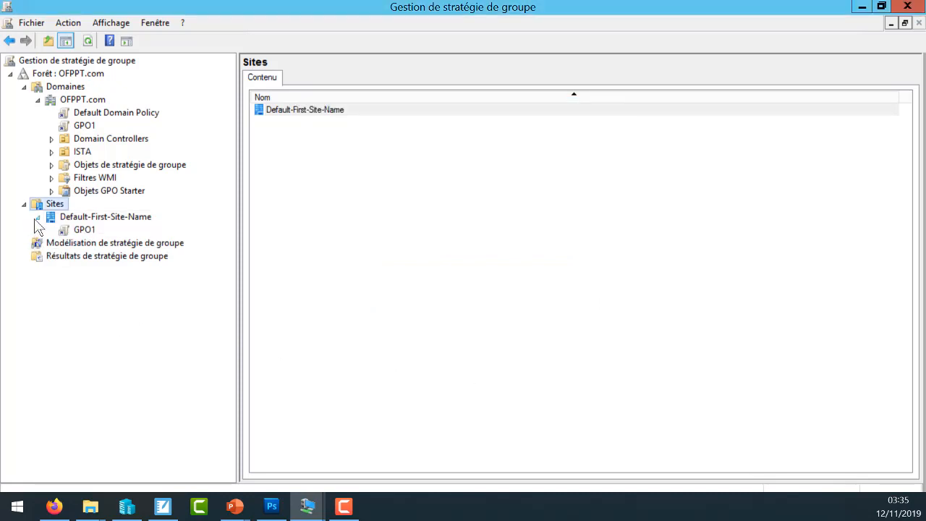
- Link GPO1 from the Objets de stratégie de groupe container to the ISTA organizational unit and expand ISTA to show its links
right_click(77, 152)
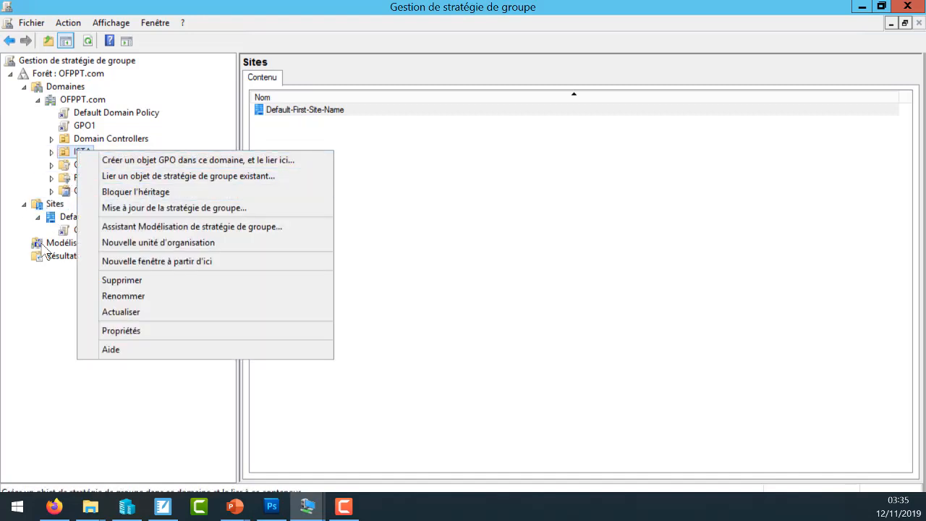
click(29, 178)
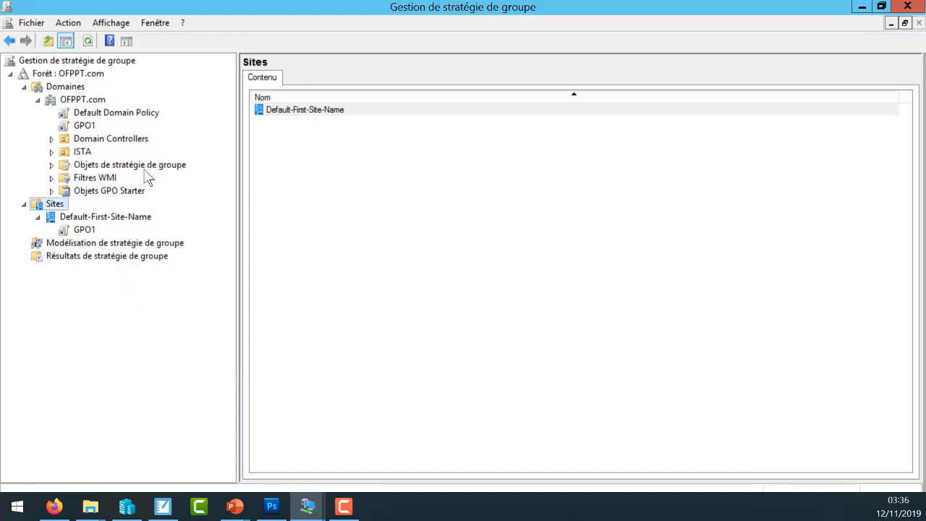
click(146, 165)
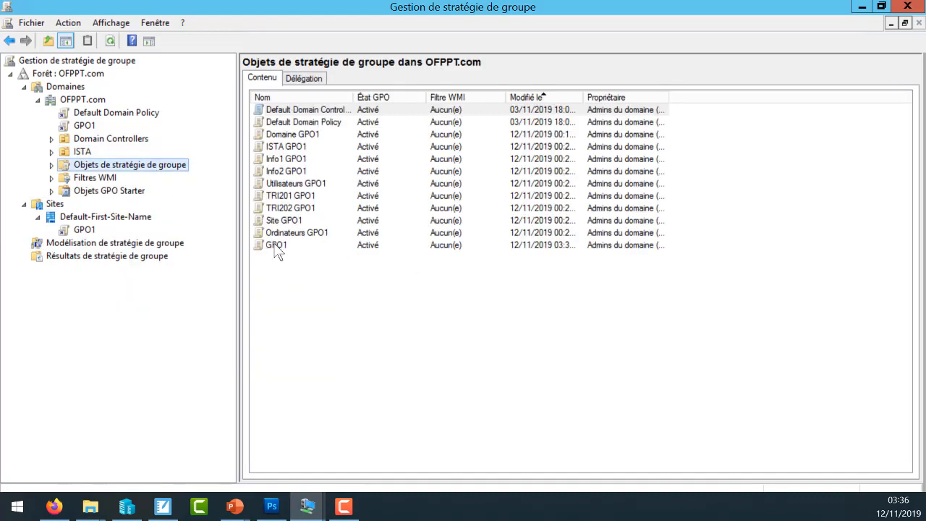
drag(275, 247, 84, 153)
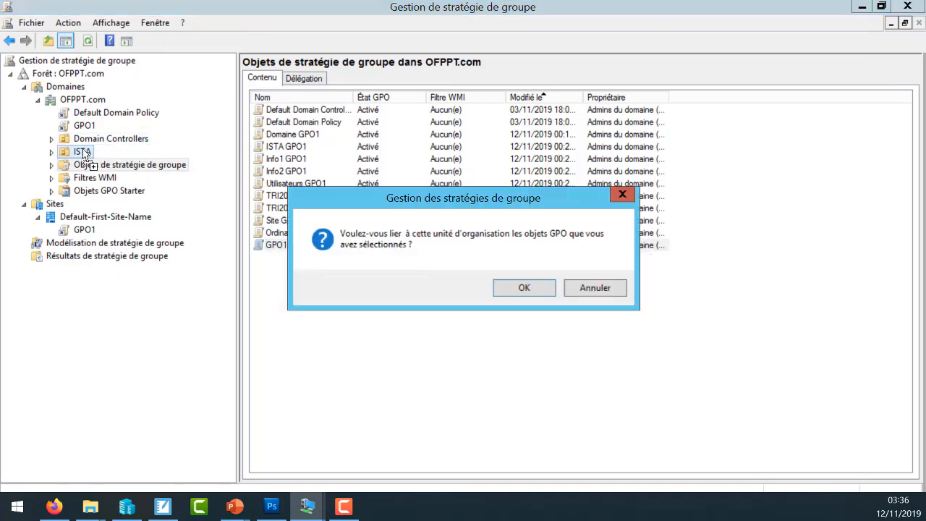
click(518, 286)
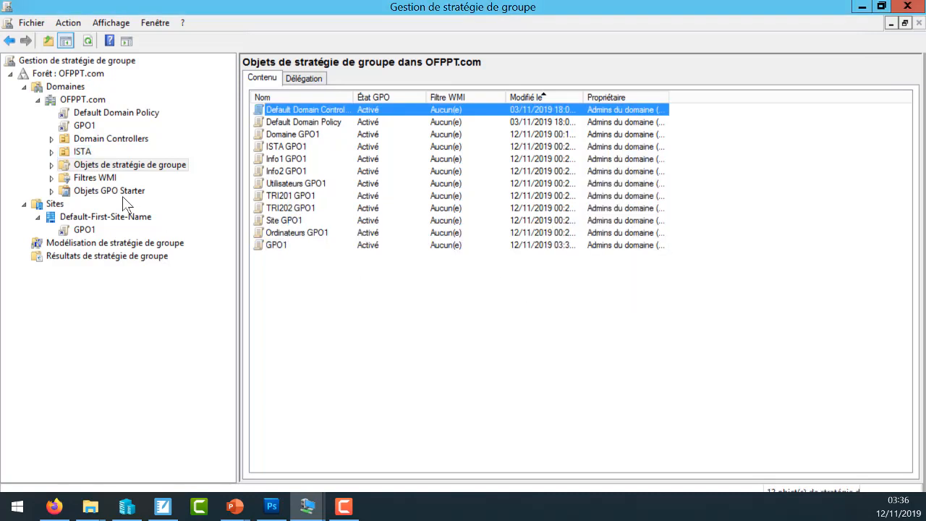
click(54, 152)
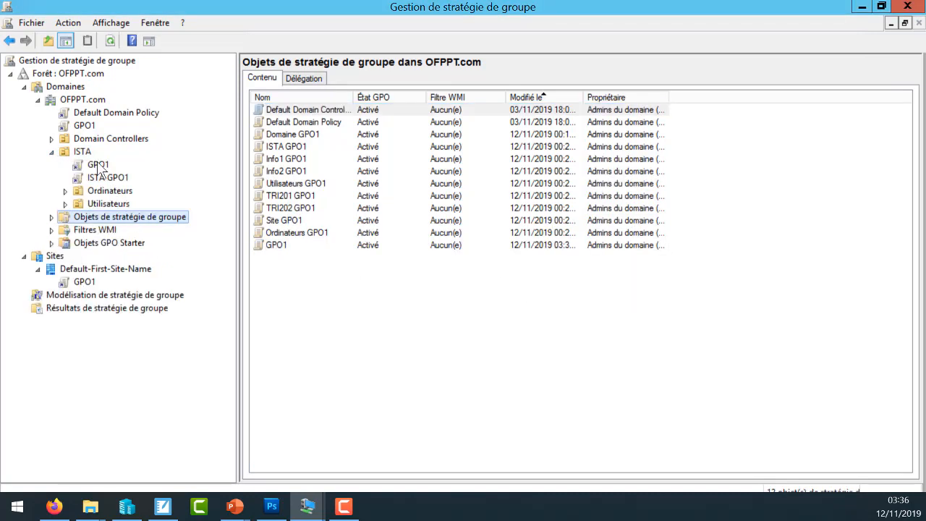
- Examine the GPO1 link under ISTA and compare it with the original GPO1 object's scope, details and delegation
click(99, 165)
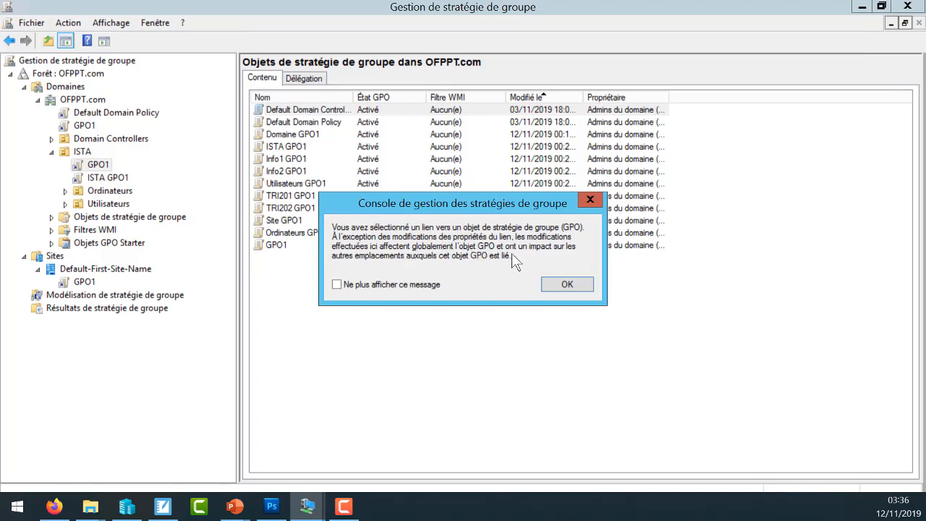
click(564, 284)
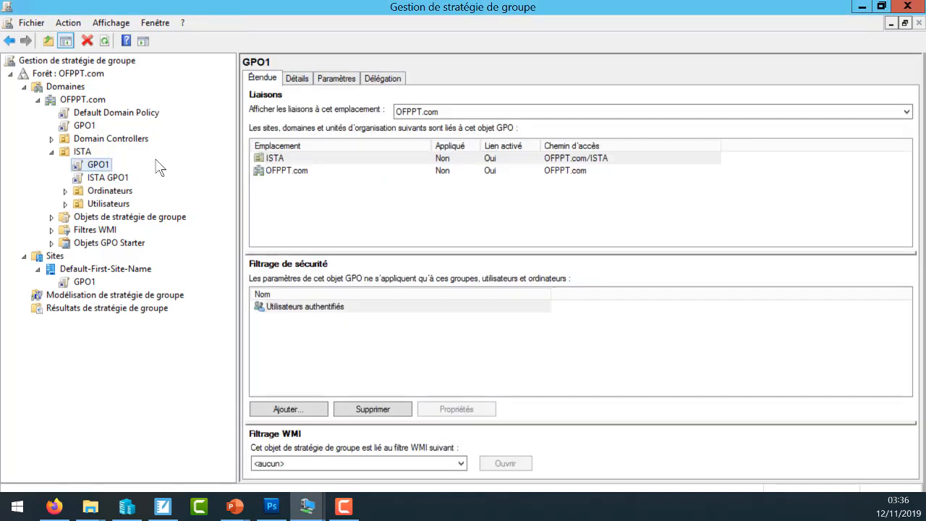
click(134, 216)
click(285, 244)
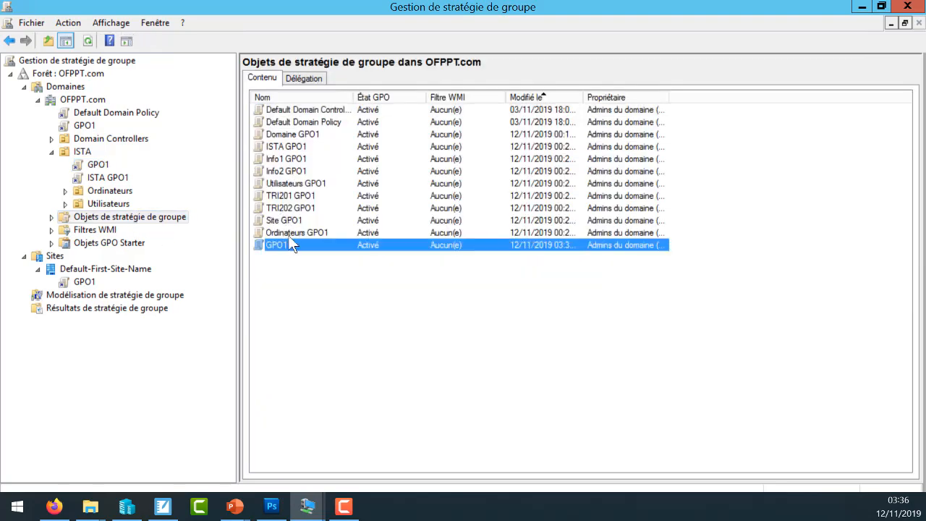
double_click(289, 245)
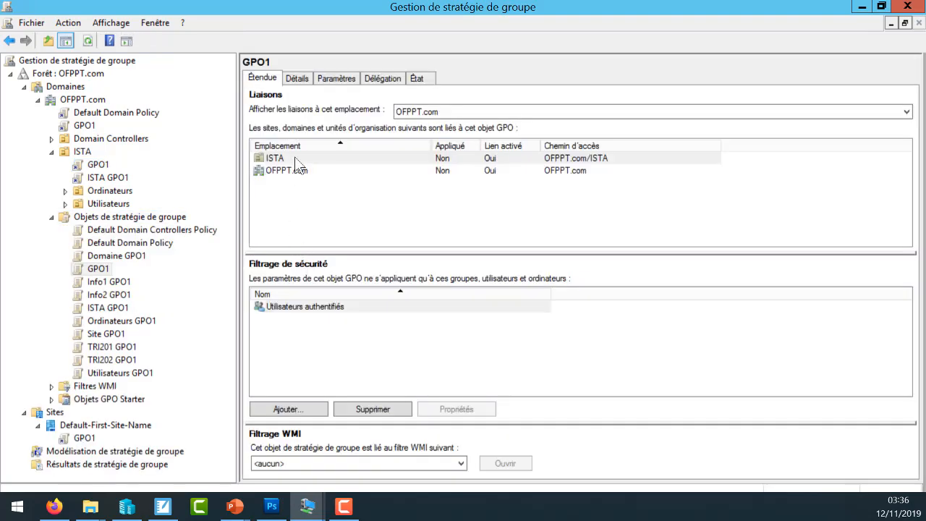
click(293, 78)
click(363, 79)
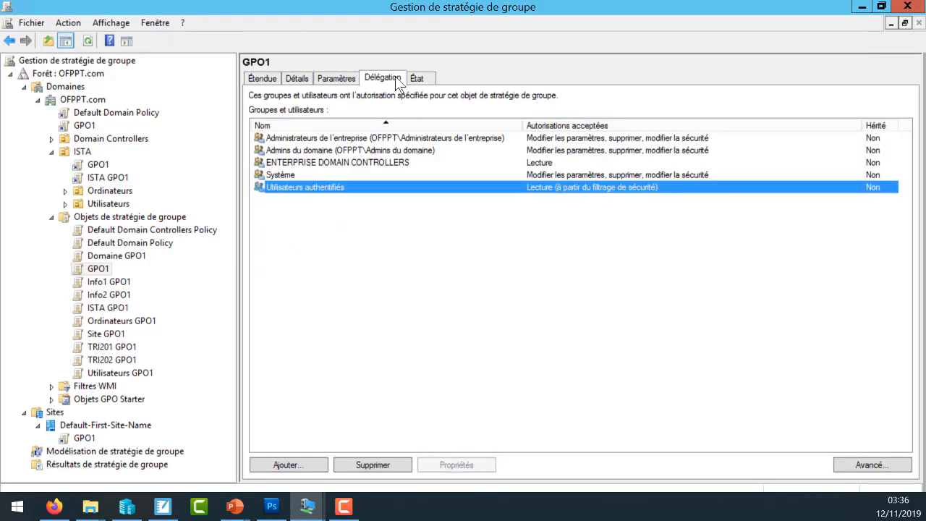
click(99, 165)
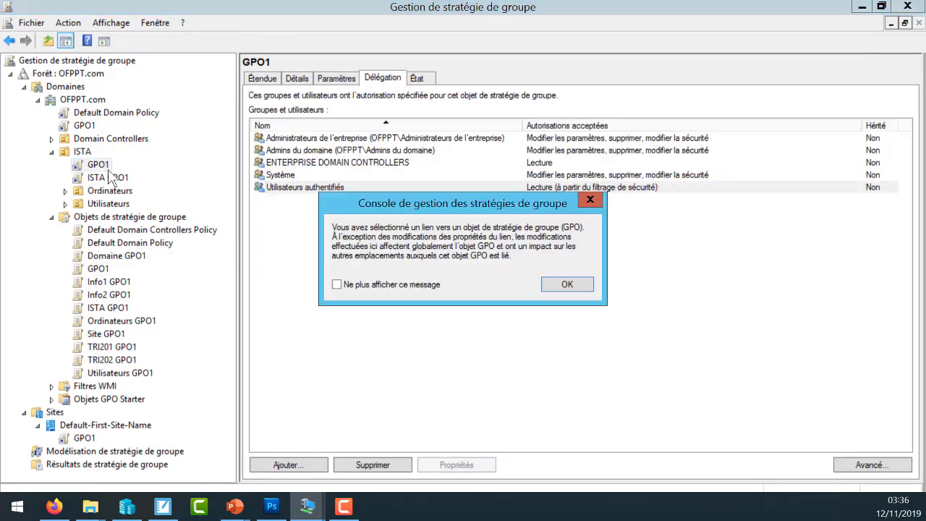
click(563, 284)
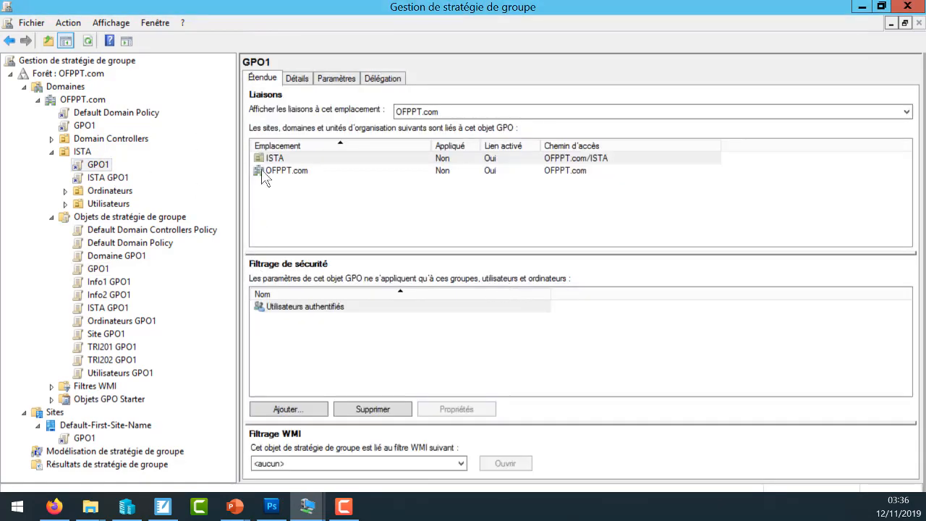
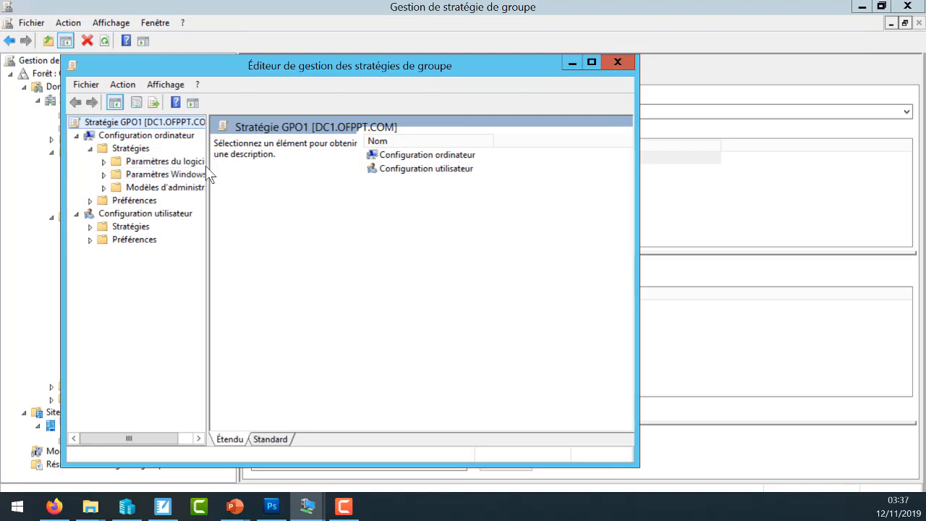
- Examine the Paramètres du logiciel, Paramètres Windows and Modèles d'administration folders under the computer configuration's Stratégies
drag(212, 168, 244, 168)
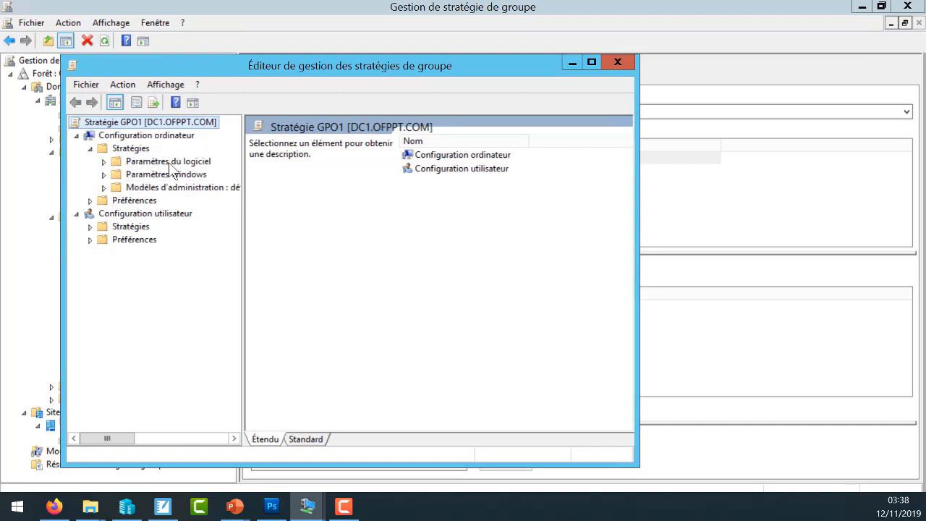
click(180, 162)
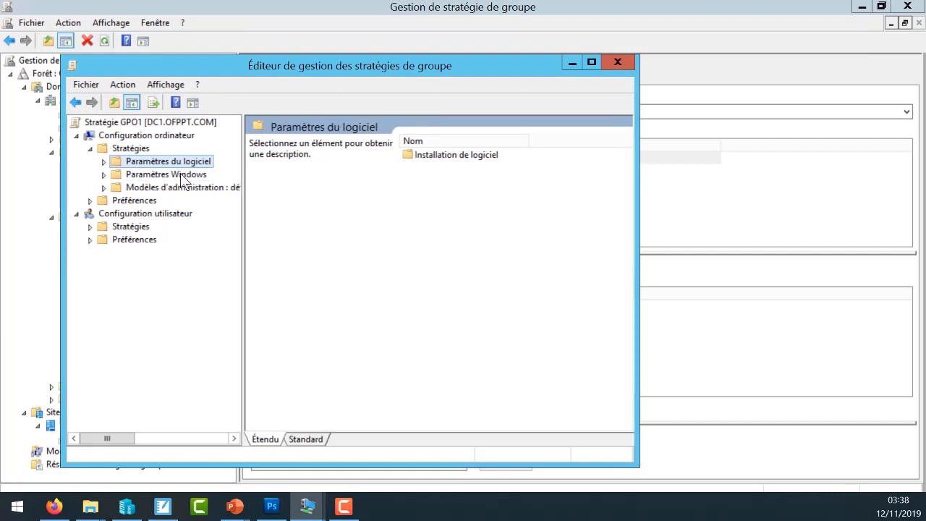
click(181, 176)
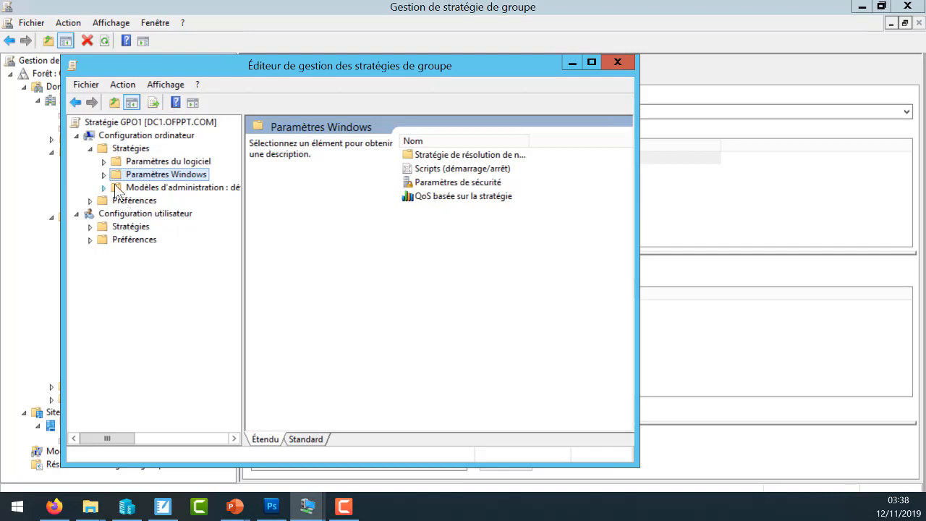
click(173, 190)
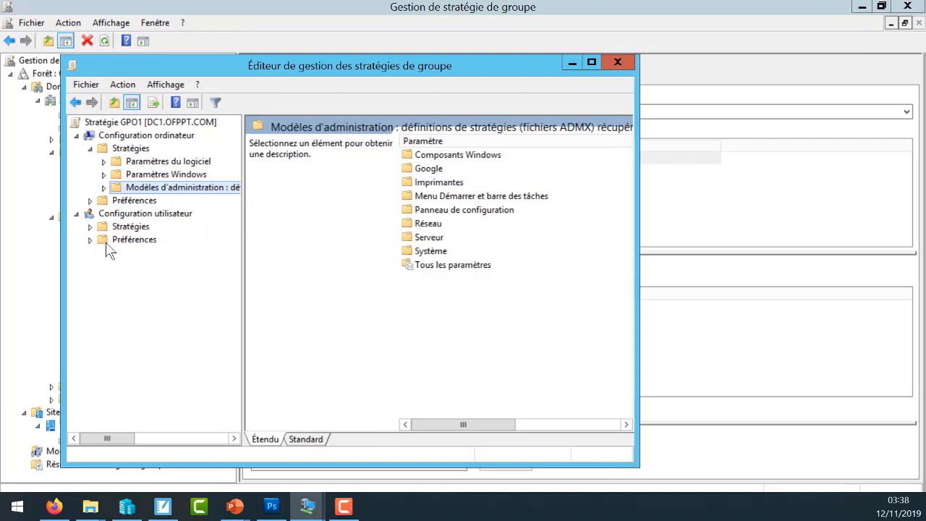
- Examine the Paramètres du logiciel, Paramètres Windows and Modèles d'administration folders under the user configuration's Stratégies
click(90, 226)
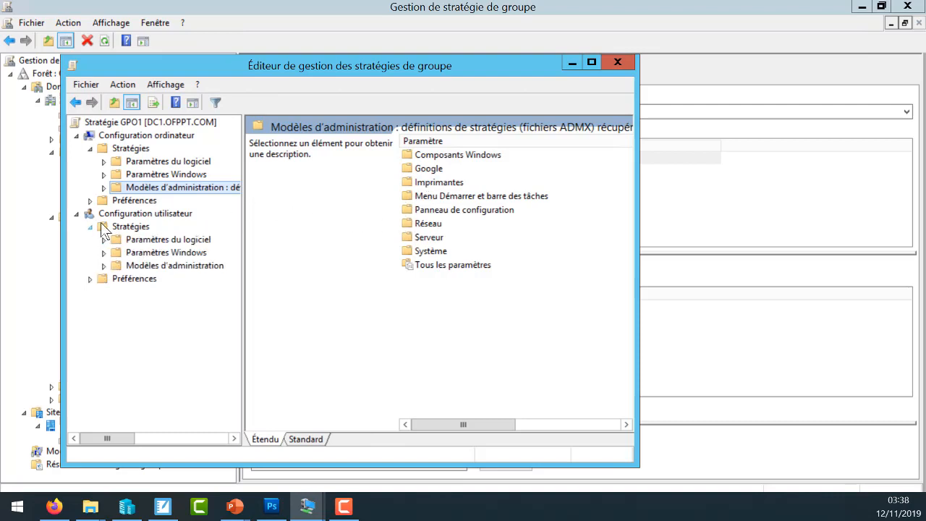
click(164, 240)
click(170, 253)
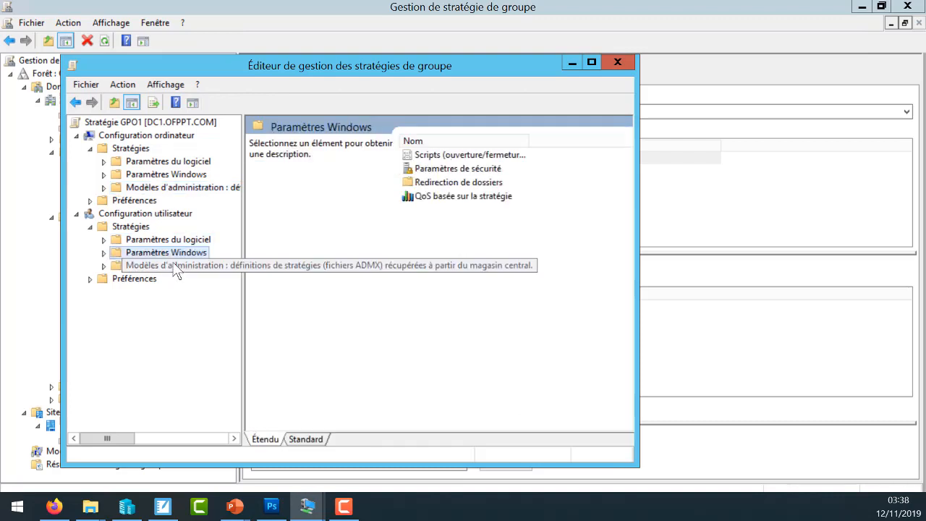
click(172, 266)
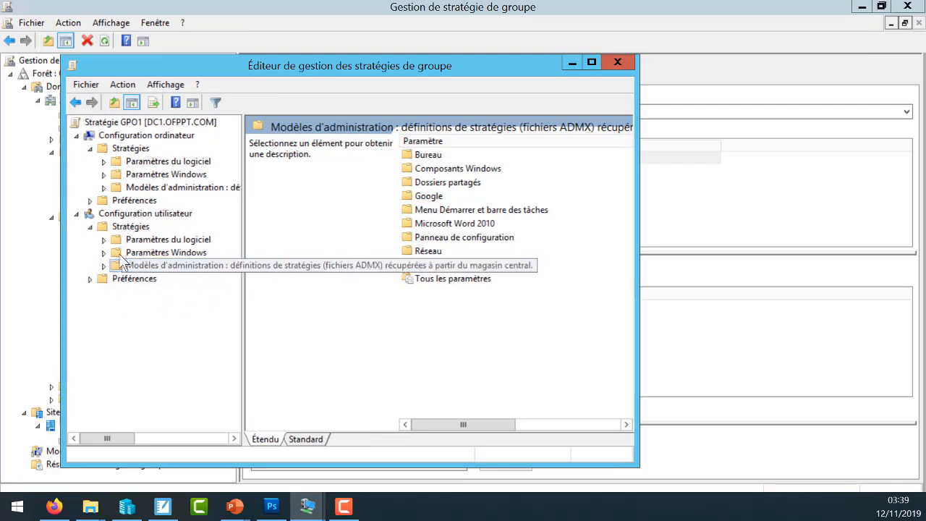
click(93, 228)
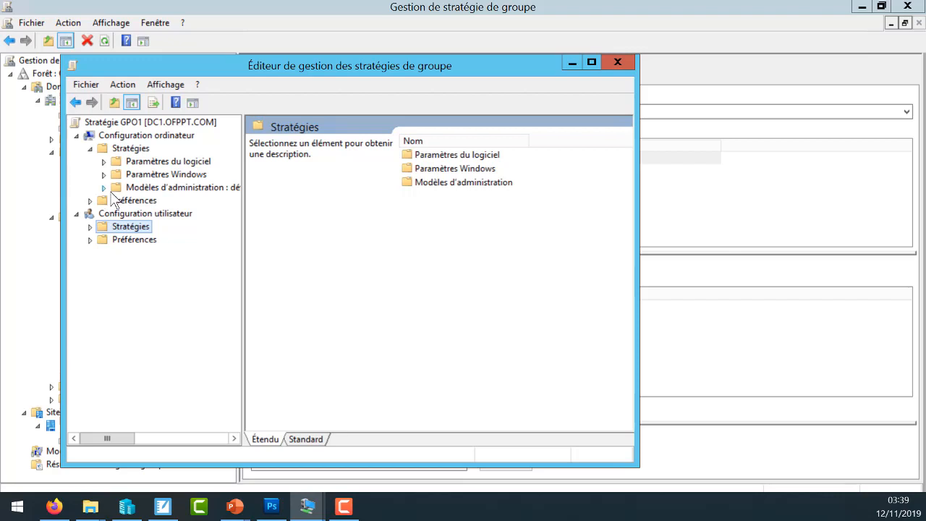
- Display the Bureau settings in the user configuration's Modèles d'administration and maximize the policy editor window
click(91, 227)
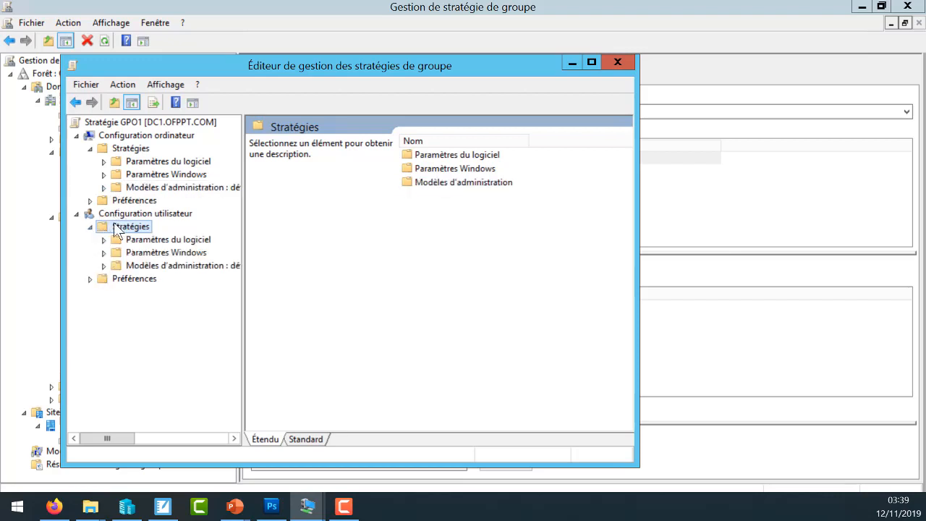
click(103, 266)
click(118, 279)
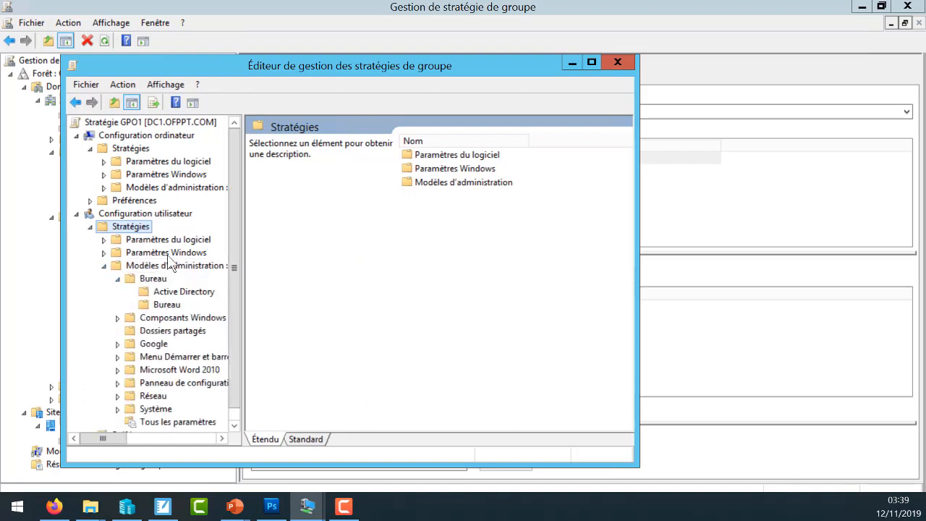
click(165, 304)
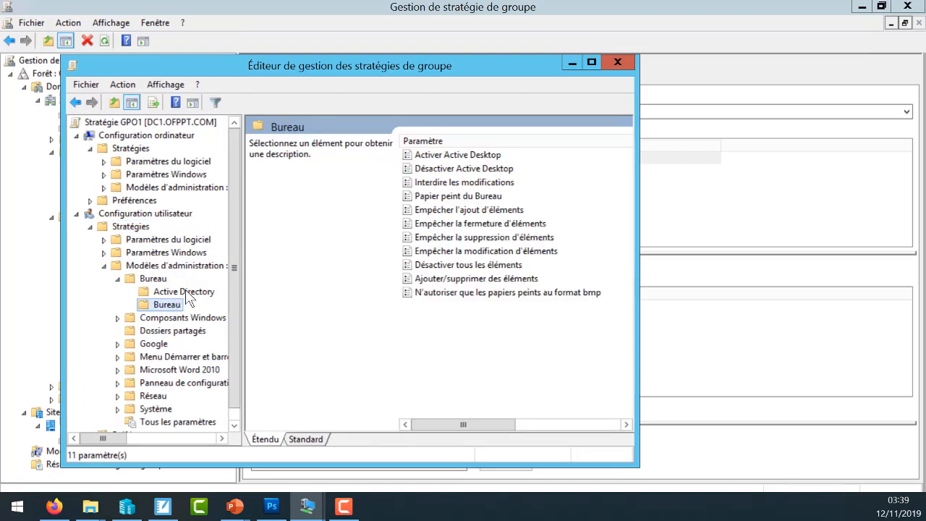
click(473, 198)
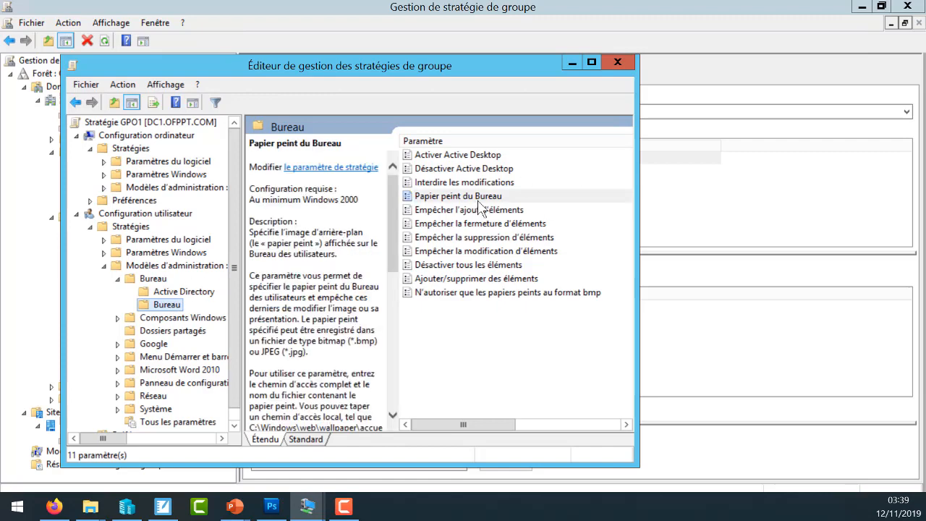
click(159, 277)
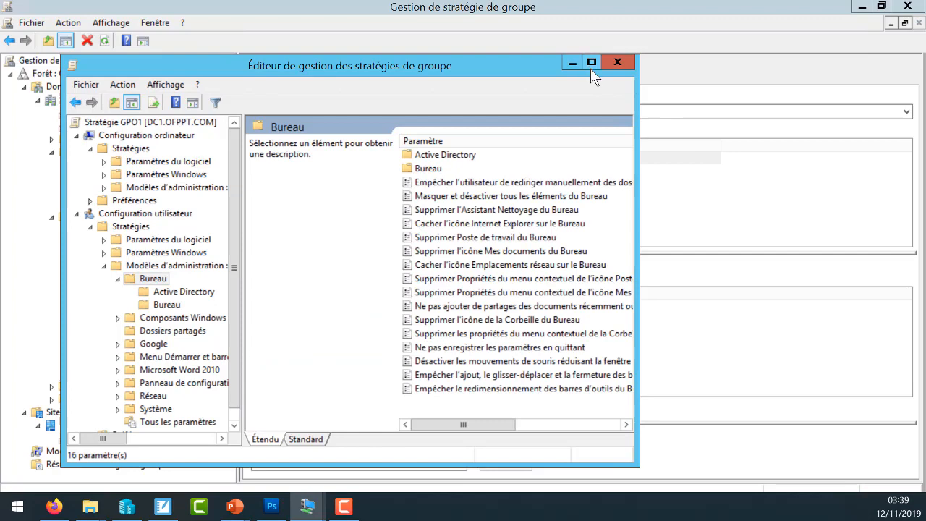
click(591, 63)
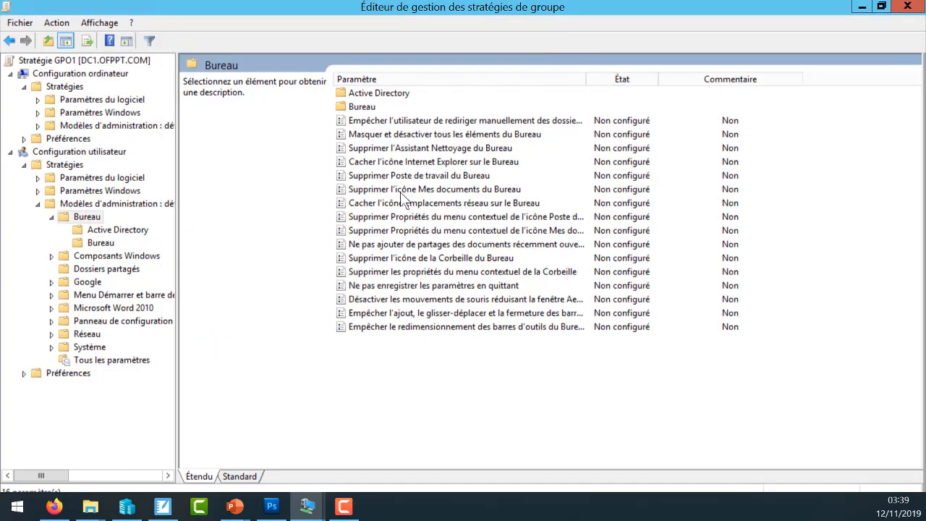
- Examine the states, supported versions and help text of the Supprimer l'icône de la Corbeille du Bureau setting, and discard any change
click(438, 259)
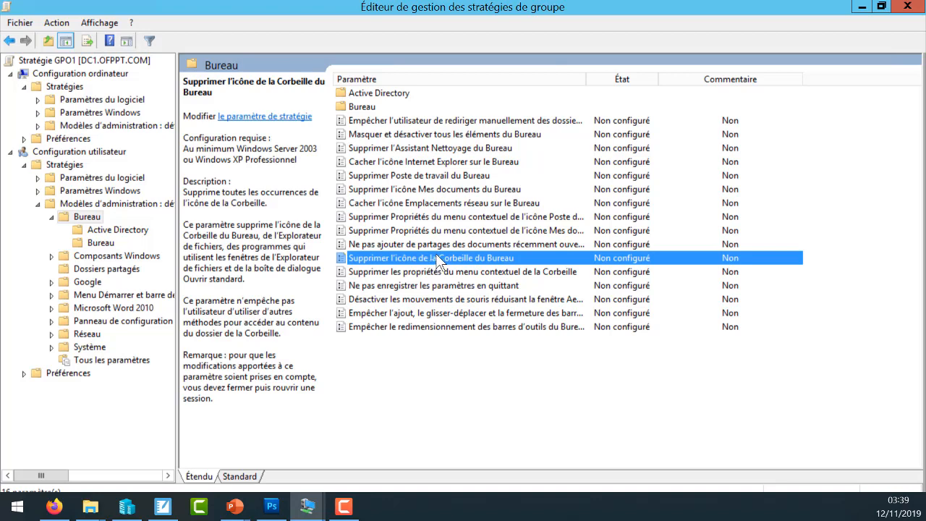
double_click(434, 259)
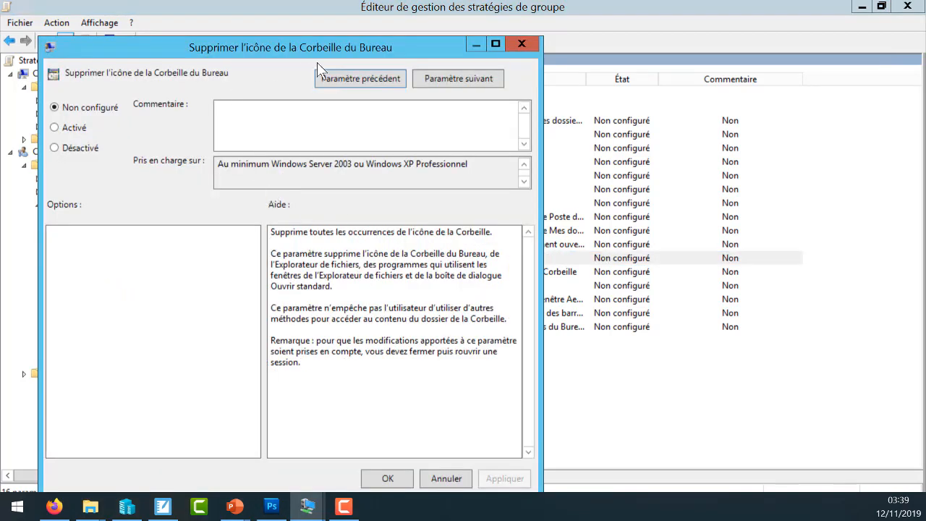
click(73, 130)
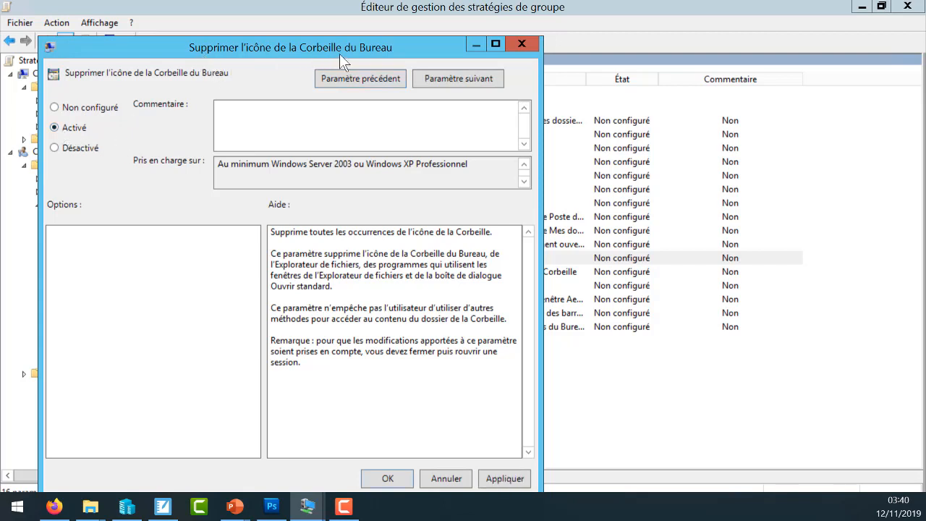
click(78, 149)
click(64, 148)
click(244, 113)
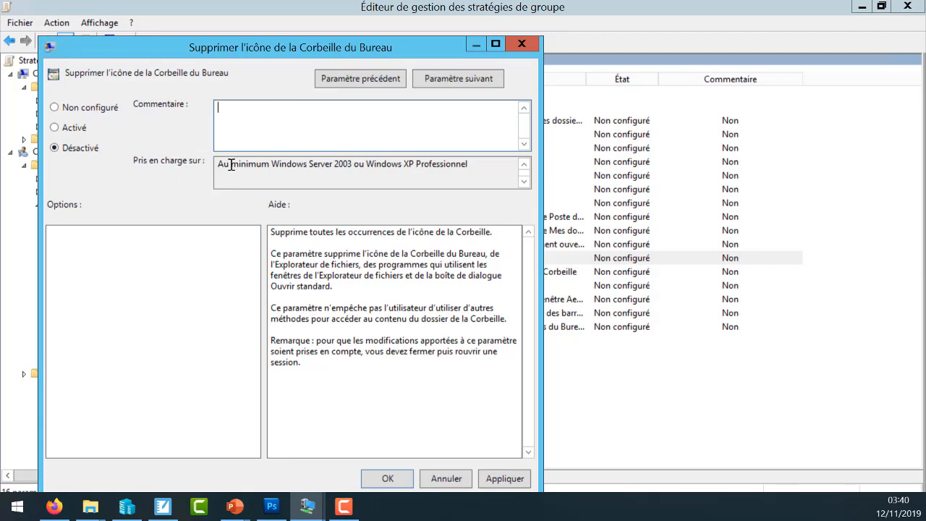
drag(220, 165, 489, 166)
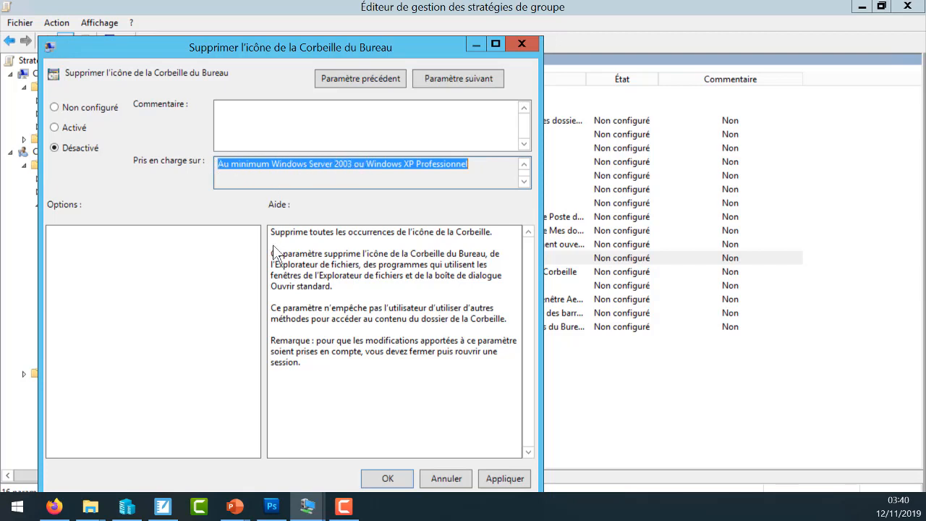
drag(271, 231, 324, 373)
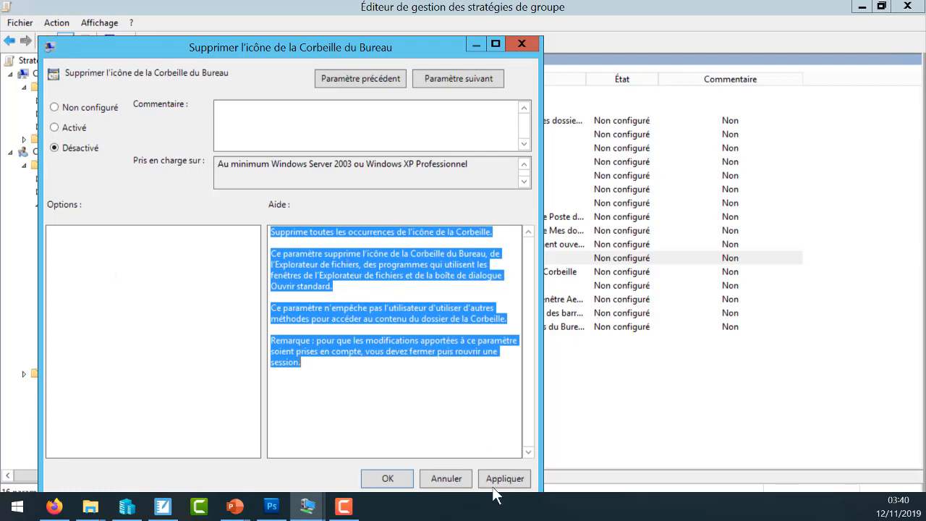
click(448, 474)
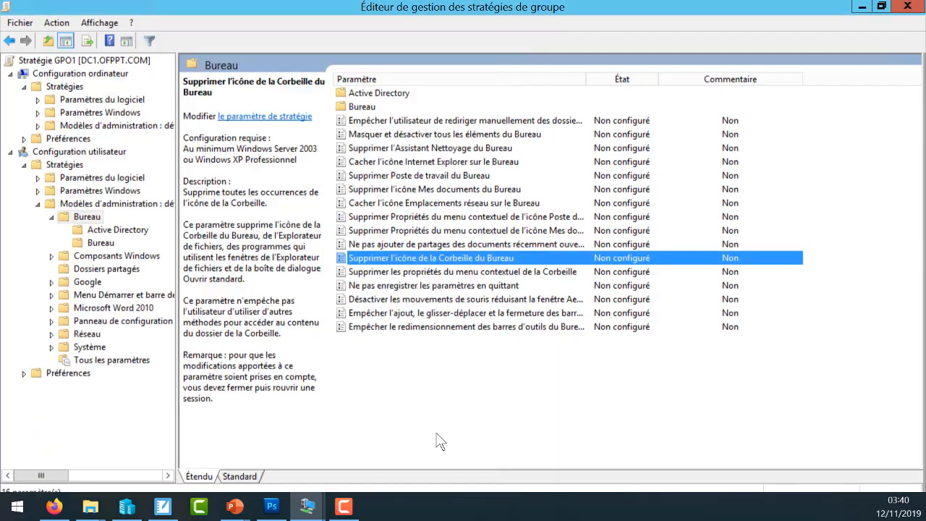
- Enable the Papier peint du Bureau setting in the Bureau subfolder and enter \\dc1\background\ as the start of the wallpaper path
click(360, 107)
double_click(360, 107)
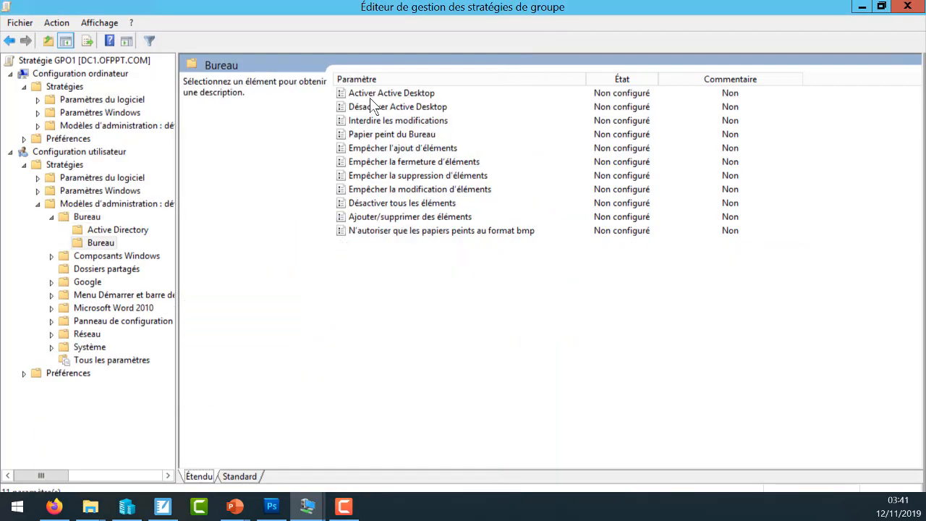
double_click(407, 136)
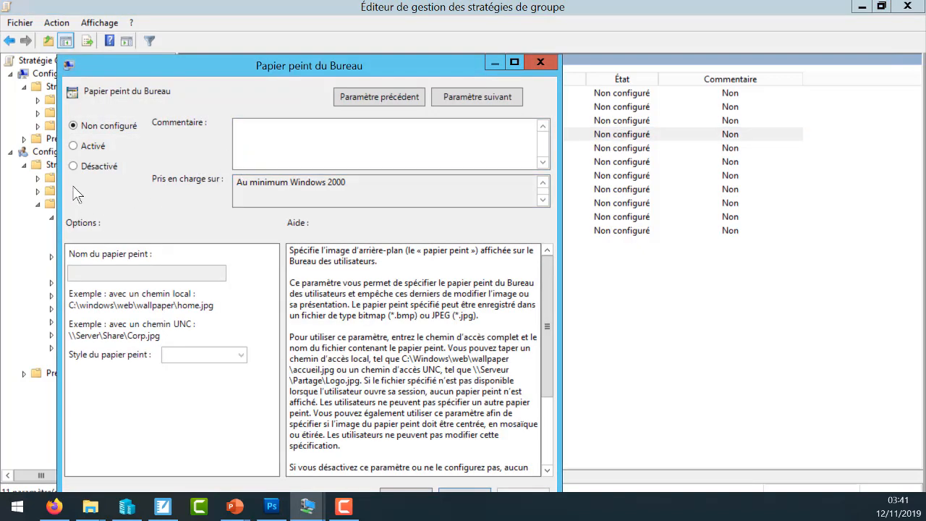
click(89, 147)
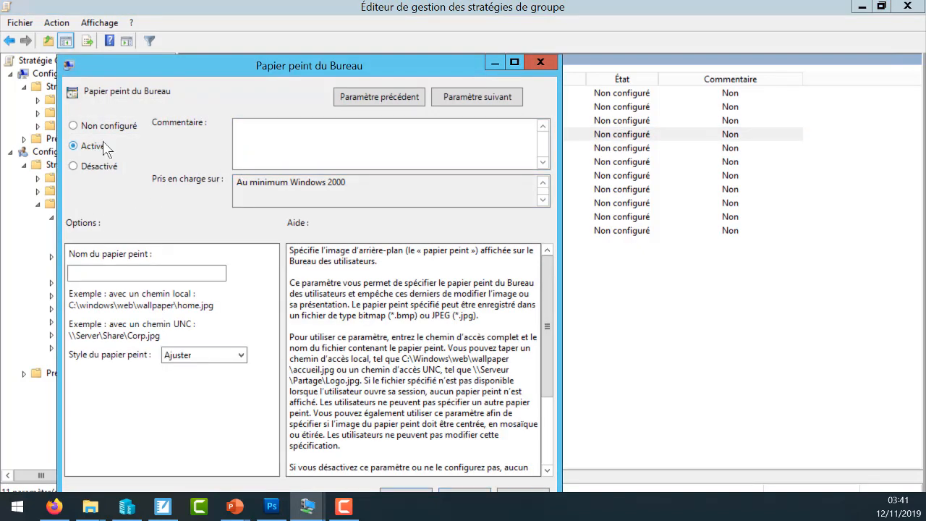
click(139, 273)
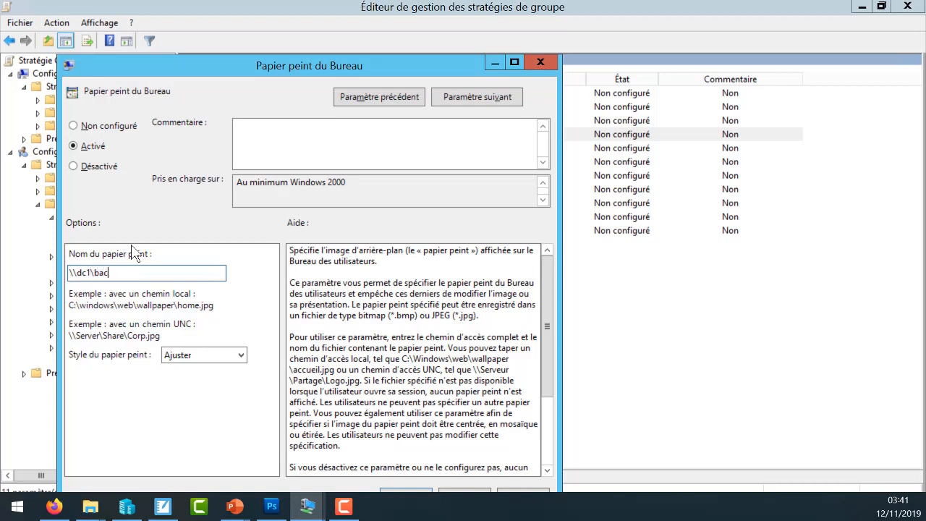
text(ound\)
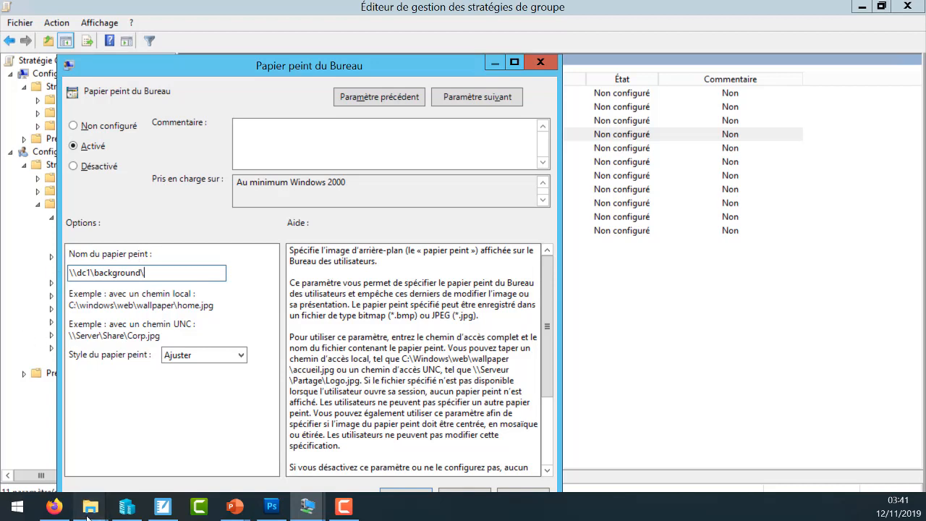
mouse_move(90, 505)
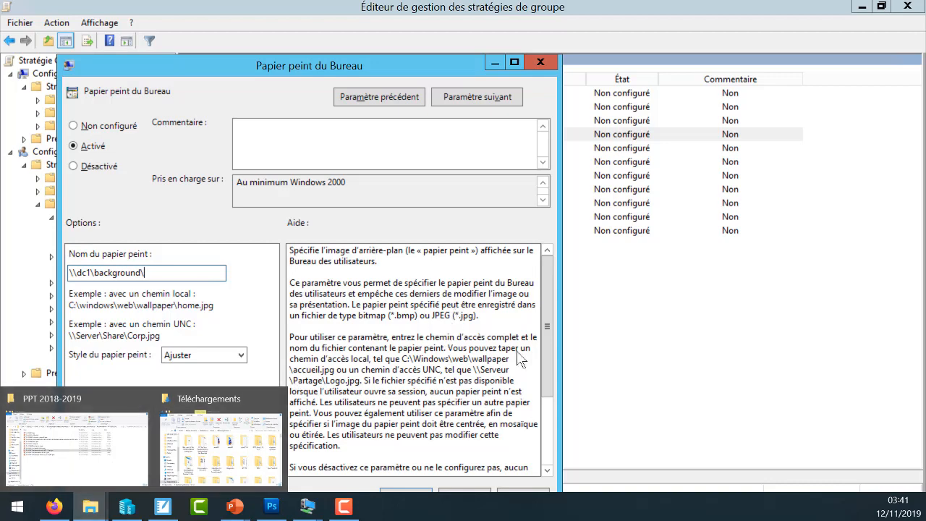
click(669, 300)
click(592, 137)
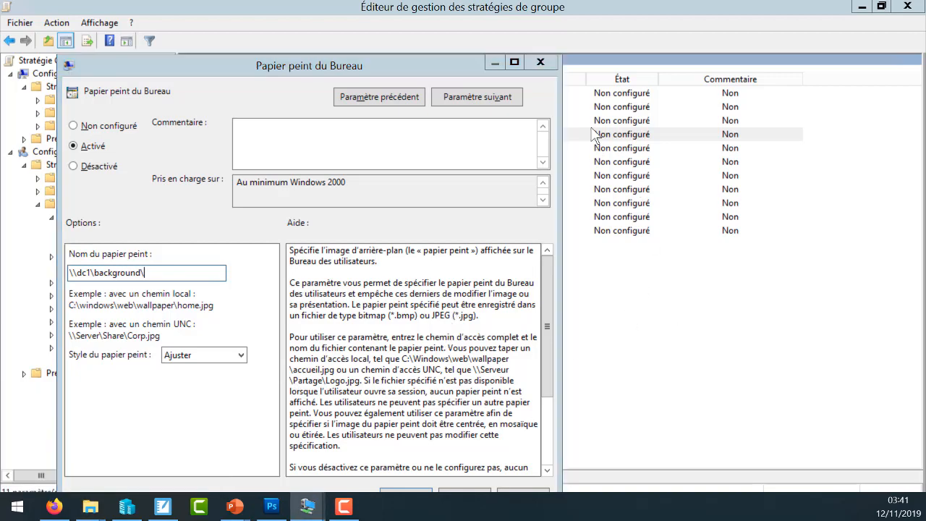
drag(437, 59, 441, 25)
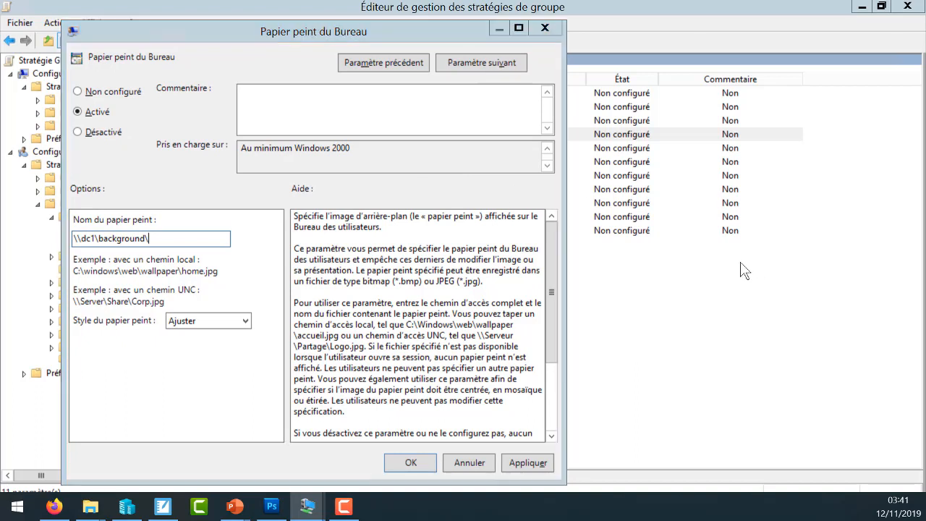
key(super+r)
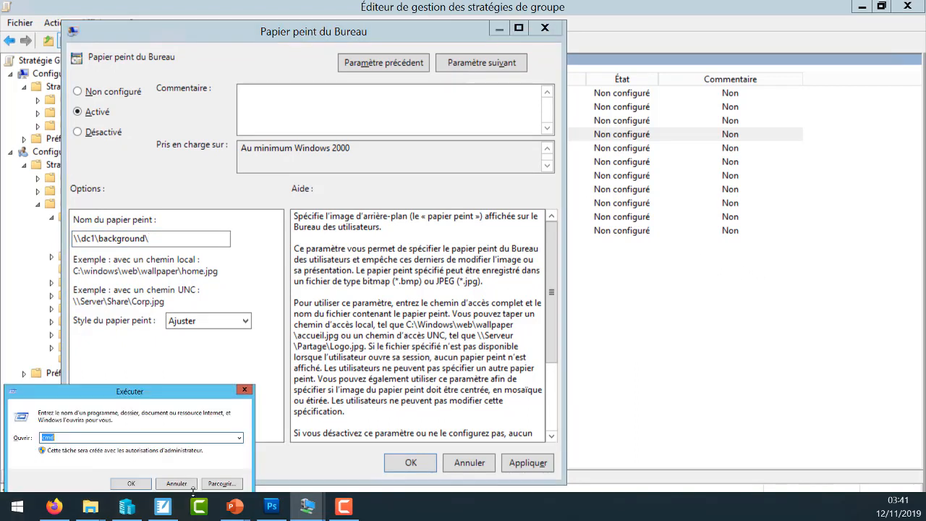
click(191, 483)
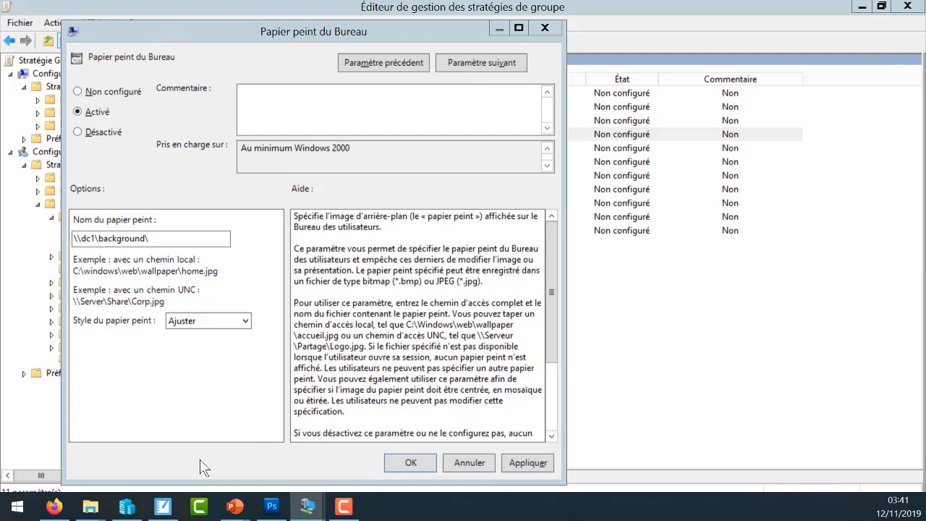
- Switch to a new File Explorer window and browse to the \\dc1 server's network shares
key(super+e)
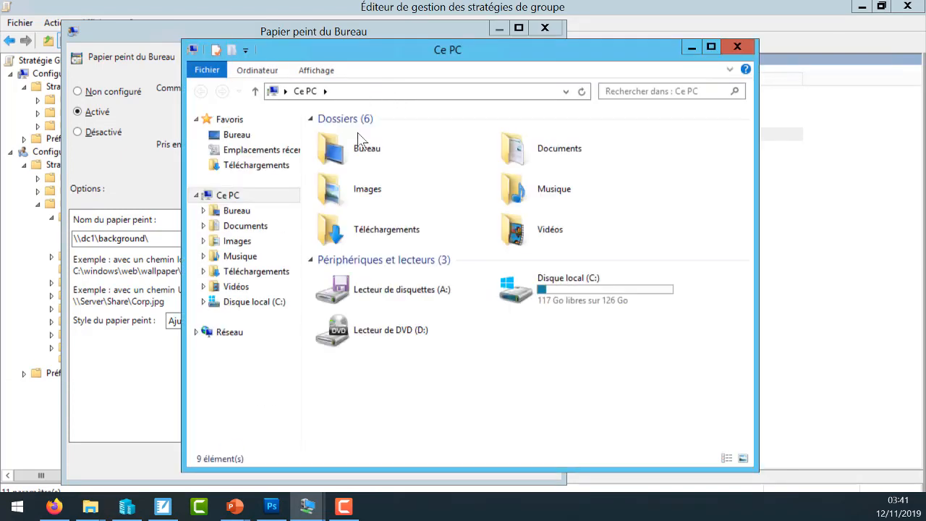
click(408, 92)
click(406, 95)
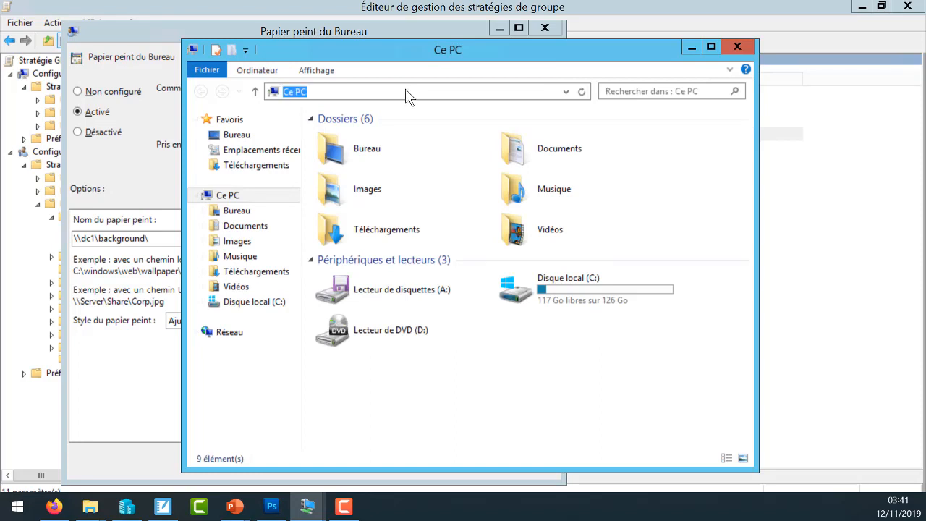
click(408, 96)
text(\\)
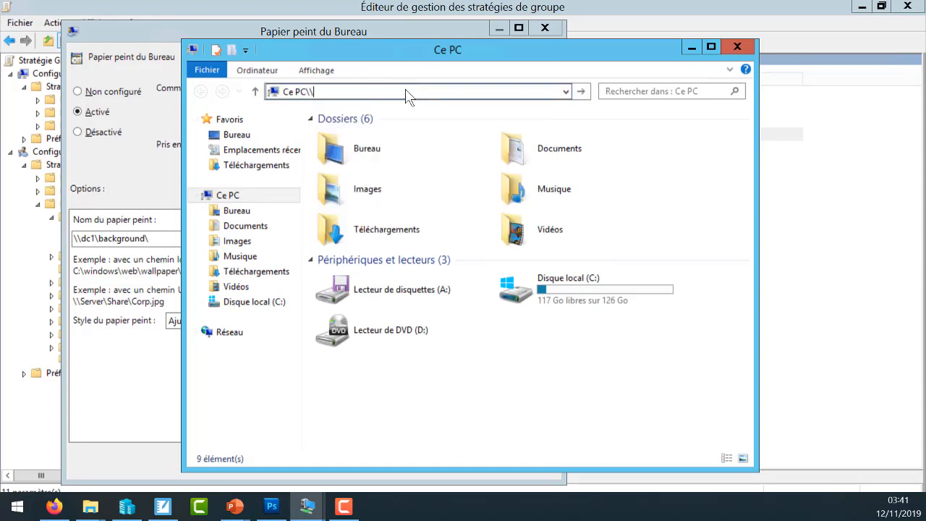
key(BackSpace)
key(BackSpace)
key(BackSpace)
key(BackSpace)
key(BackSpace)
key(BackSpace)
key(BackSpace)
text(\\dc)
key(Return)
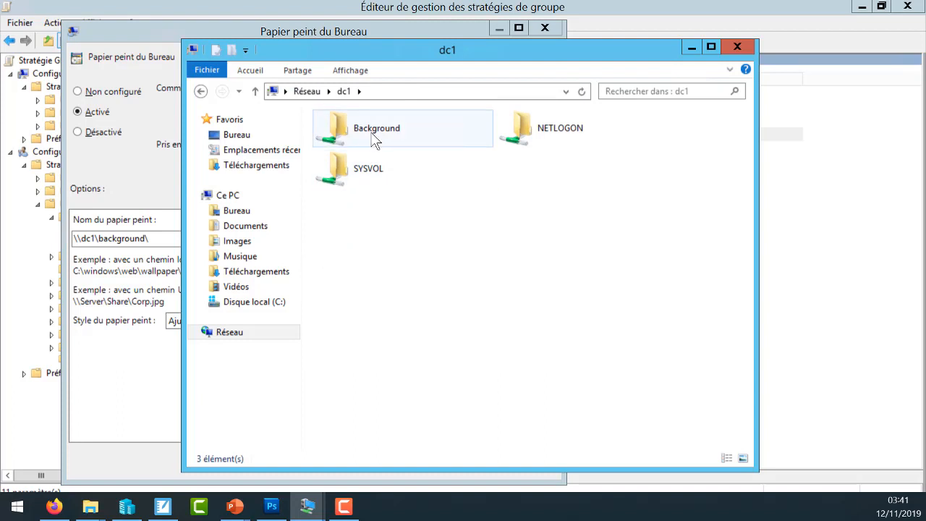
- Copy the Koala image's name from the Background share and complete the wallpaper path as \\dc1\background\Koala.jpg
double_click(373, 138)
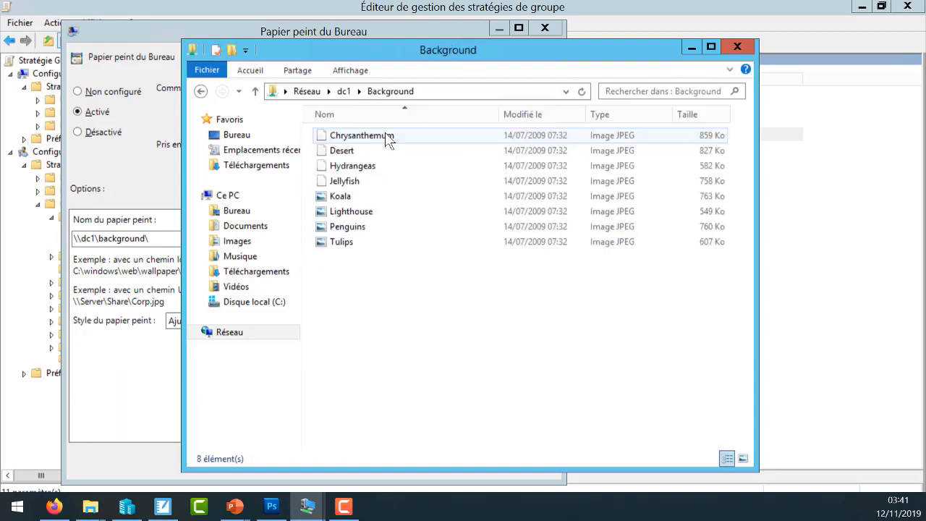
click(347, 196)
click(353, 196)
key(ctrl+c)
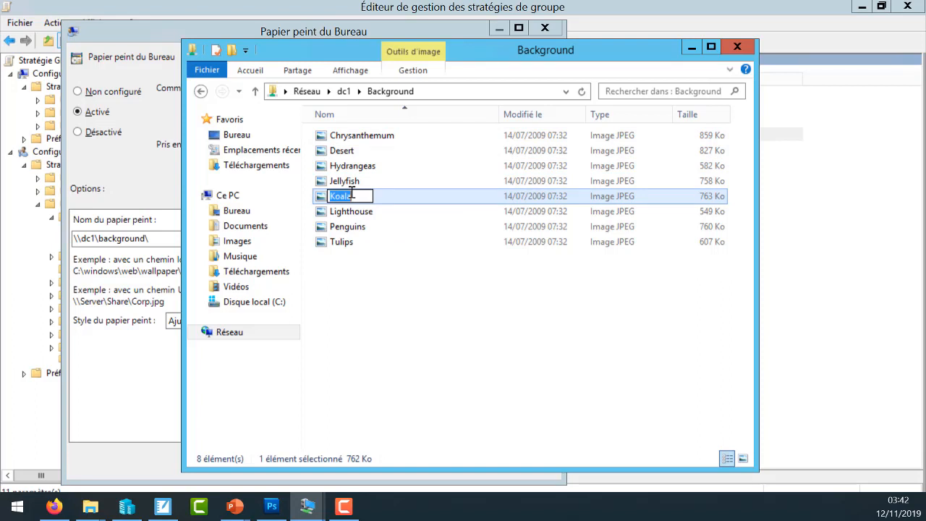
click(165, 238)
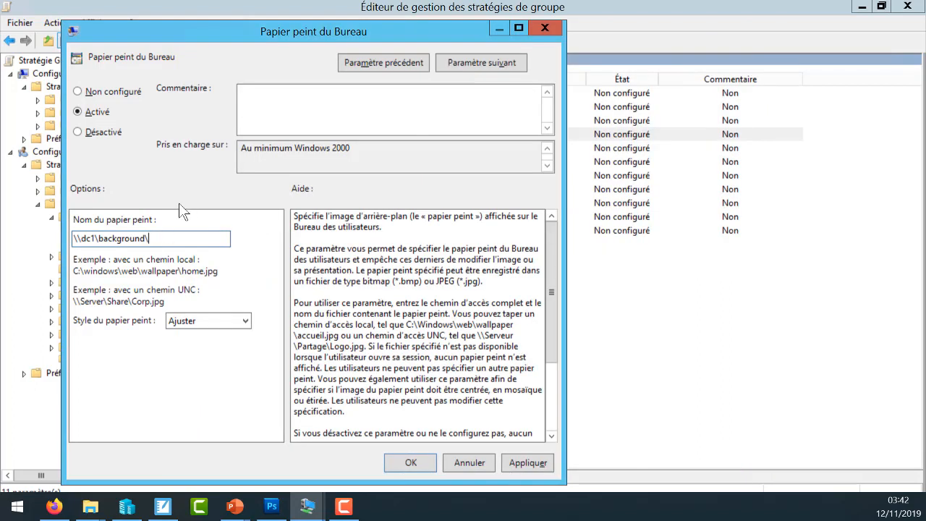
key(ctrl+v)
text(.jpg)
- Set the wallpaper style to Remplir and save the Papier peint du Bureau setting
click(213, 322)
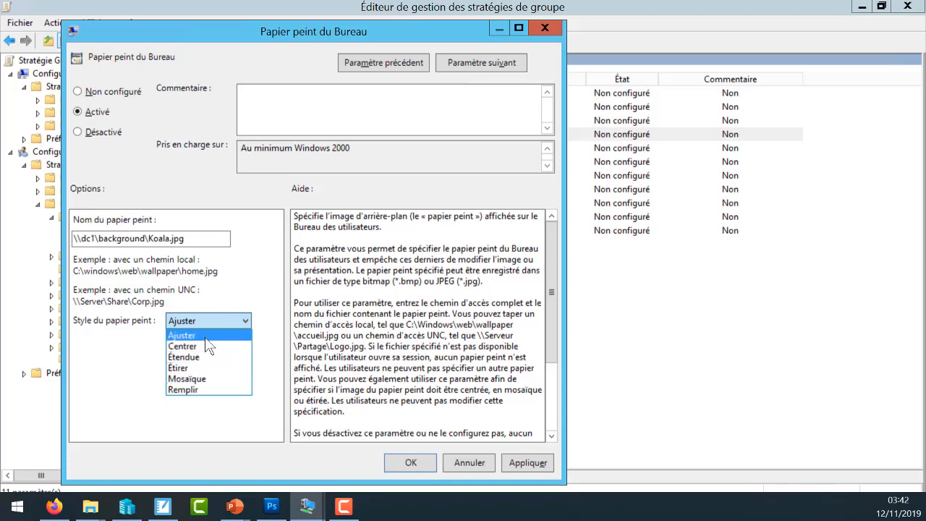
click(215, 388)
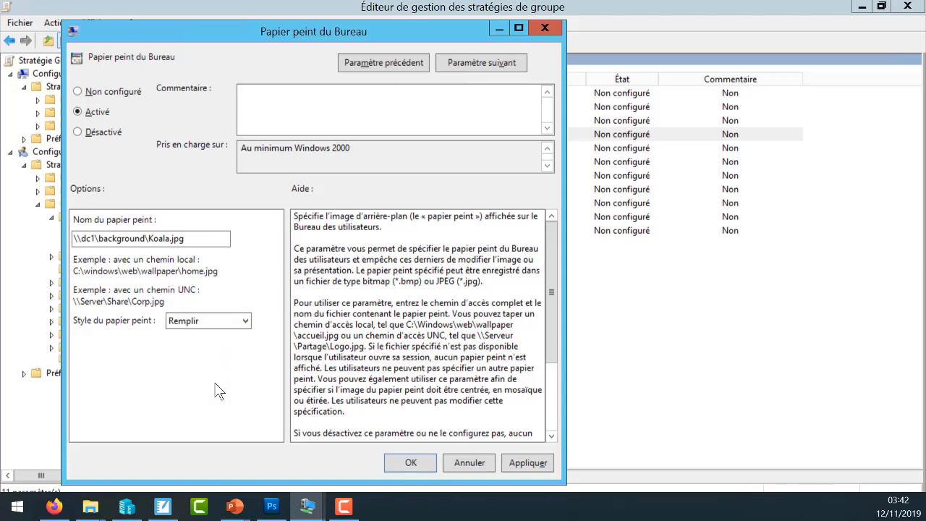
click(407, 462)
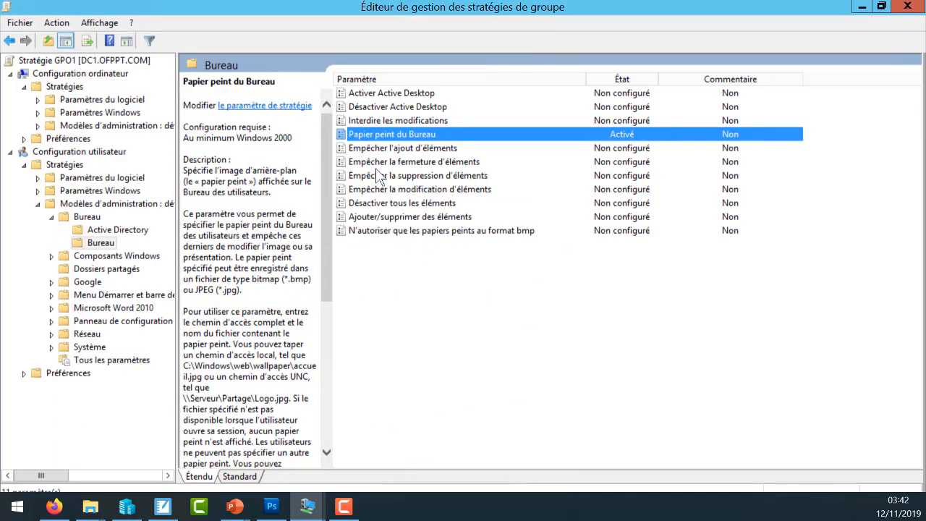
- Enable the Supprimer l'icône de la Corbeille du Bureau setting in the parent Bureau folder of the user configuration
click(101, 216)
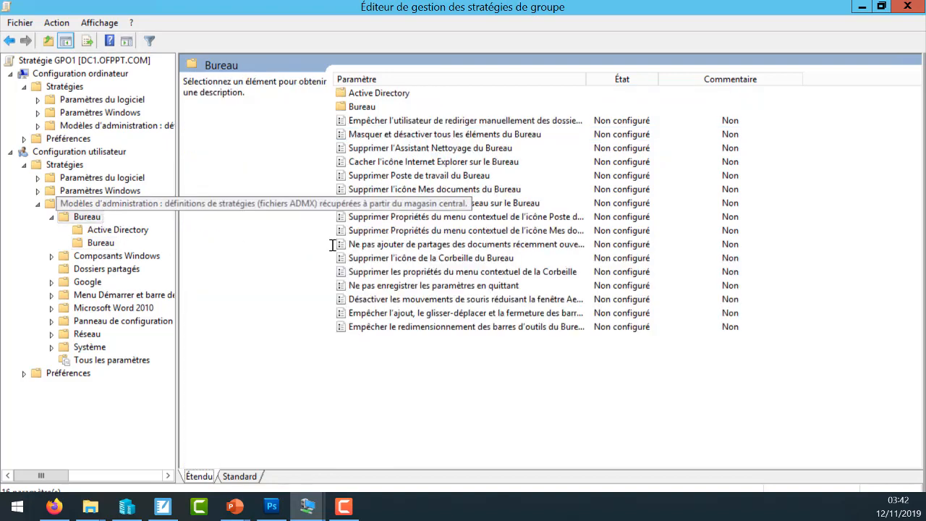
double_click(444, 259)
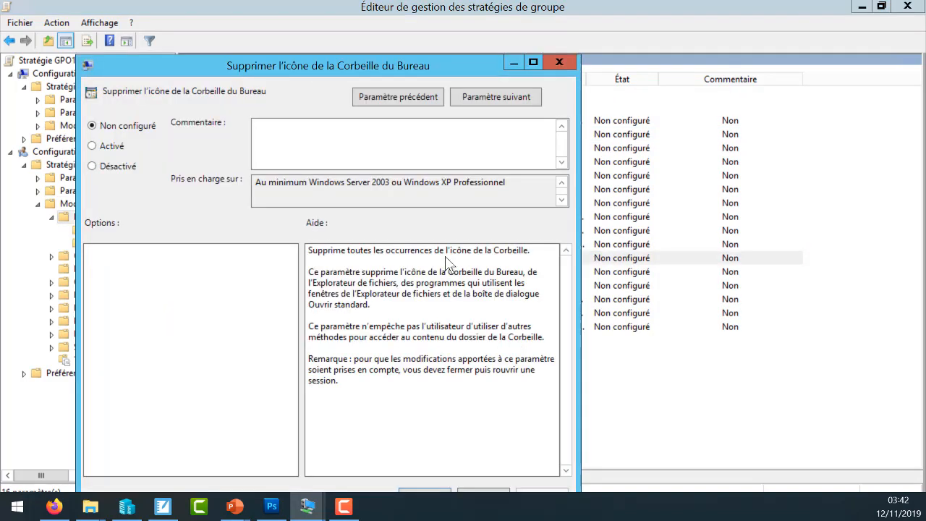
click(125, 147)
drag(274, 73, 305, 17)
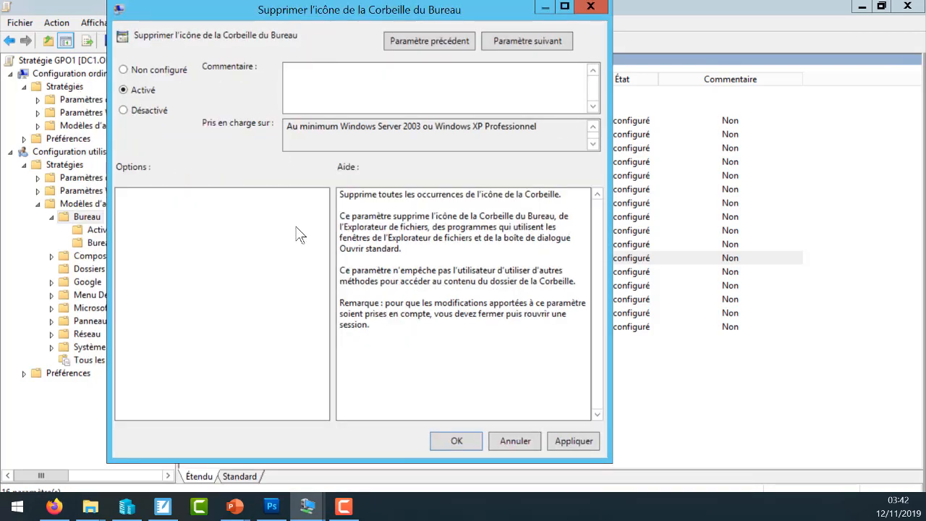
click(459, 438)
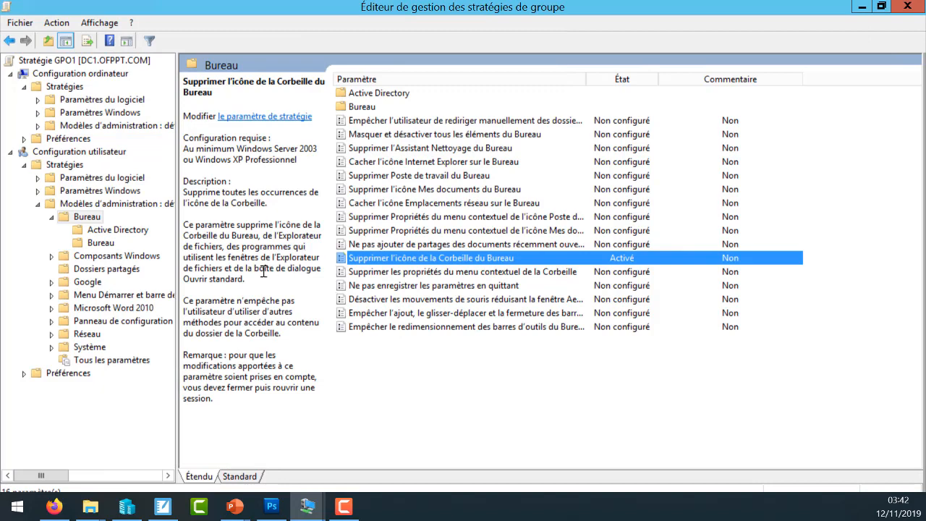
- Enable Verrouiller la Barre des tâches under Menu Démarrer et barre des tâches, and close the policy editor and the Background folder window
click(155, 295)
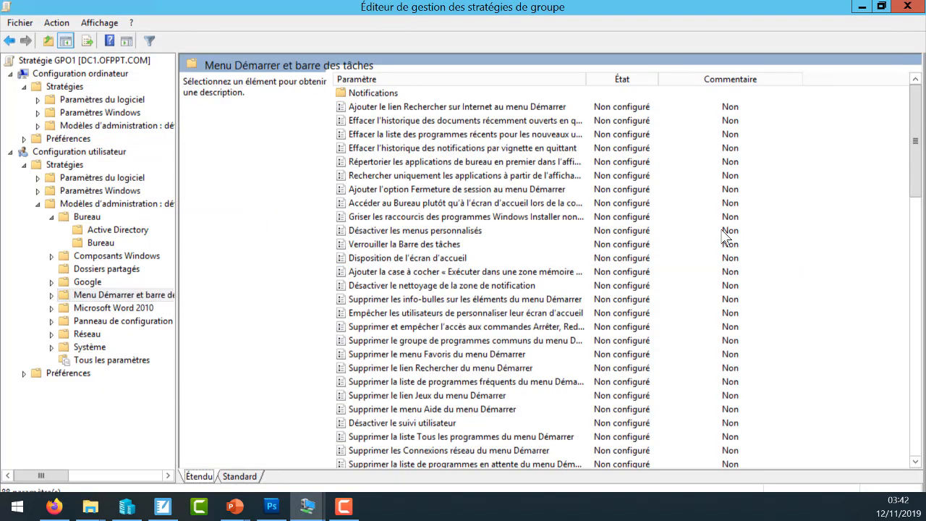
click(387, 246)
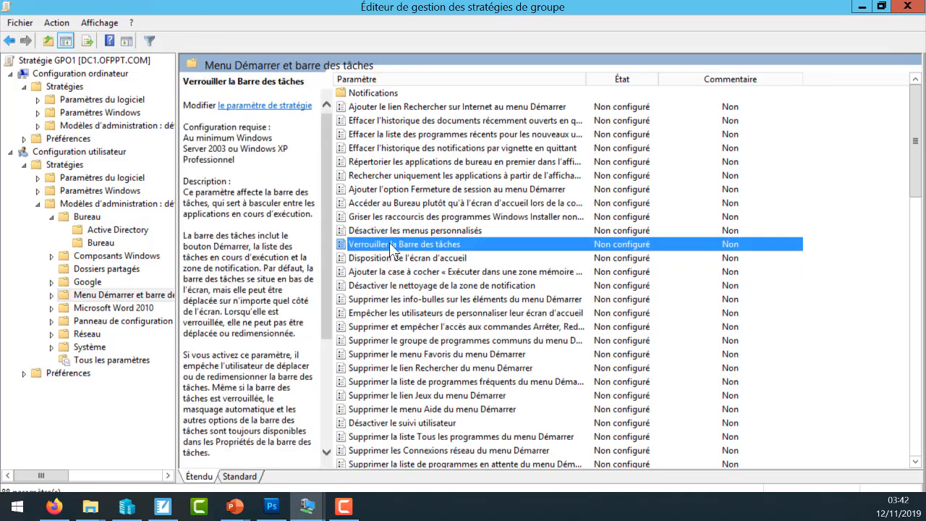
double_click(391, 247)
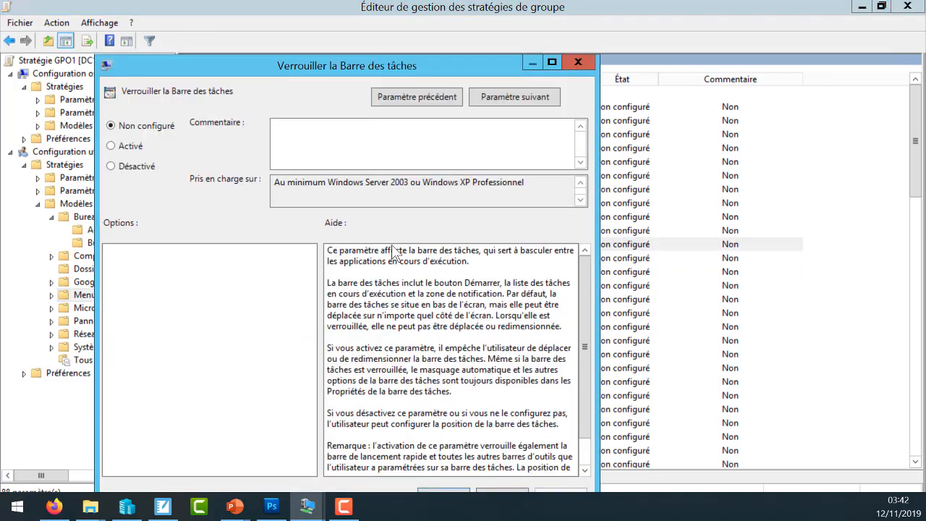
click(132, 146)
drag(466, 67, 478, 11)
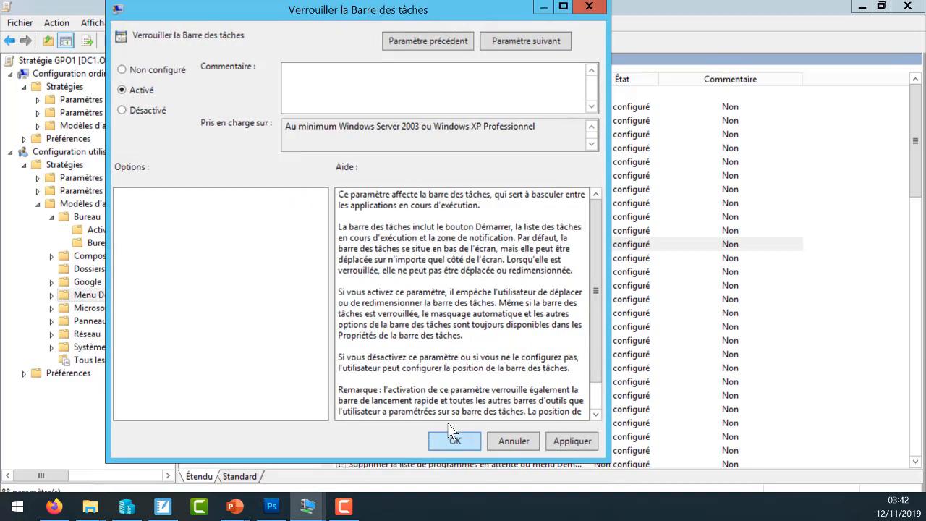
click(454, 440)
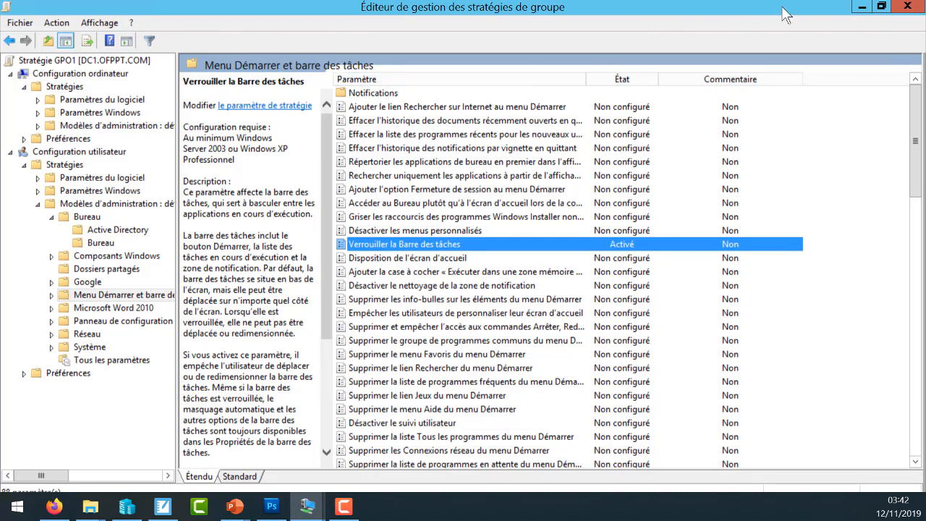
click(909, 9)
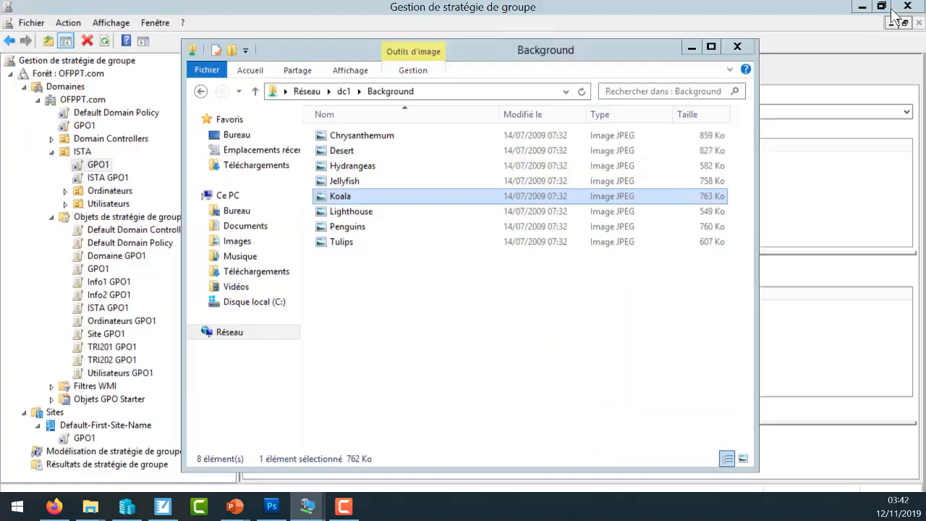
click(743, 48)
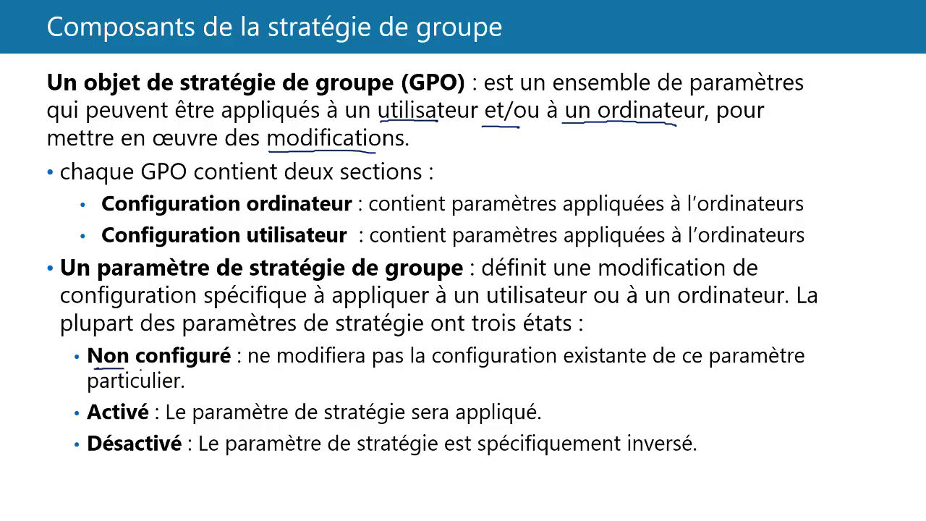
drag(122, 370, 187, 369)
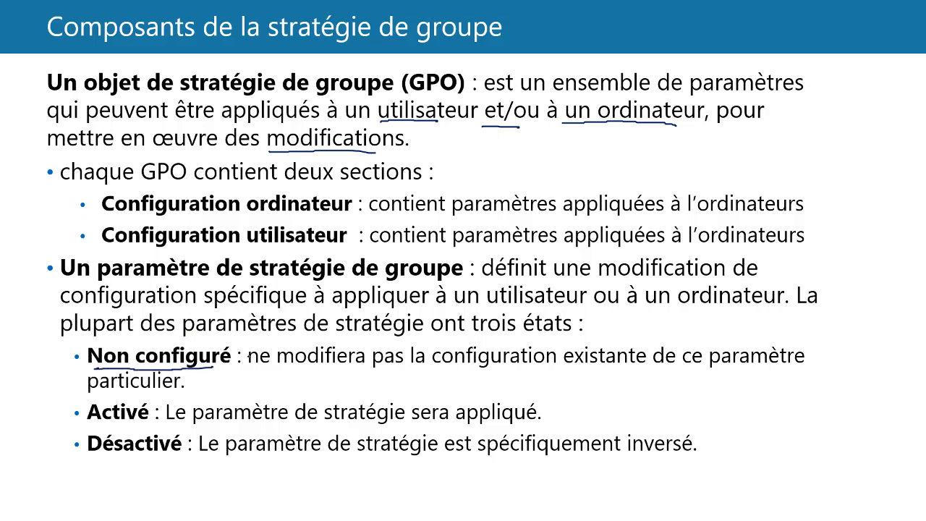
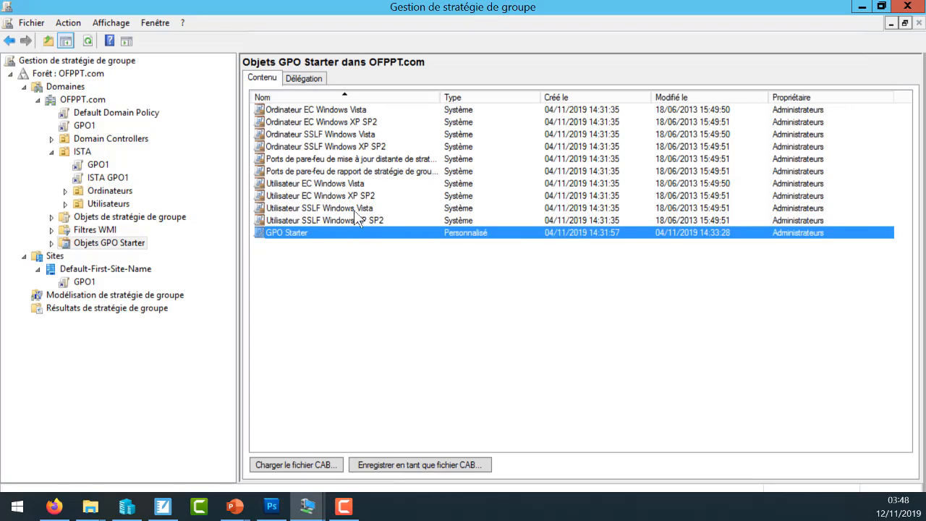
- Create a new starter GPO named GPO Modèle in the Objets GPO Starter of OFPPT.com
click(319, 265)
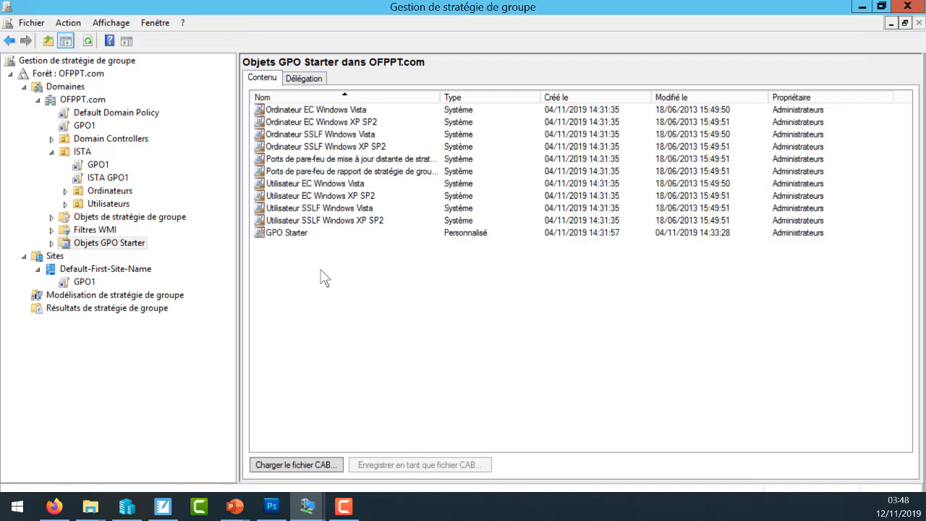
right_click(313, 265)
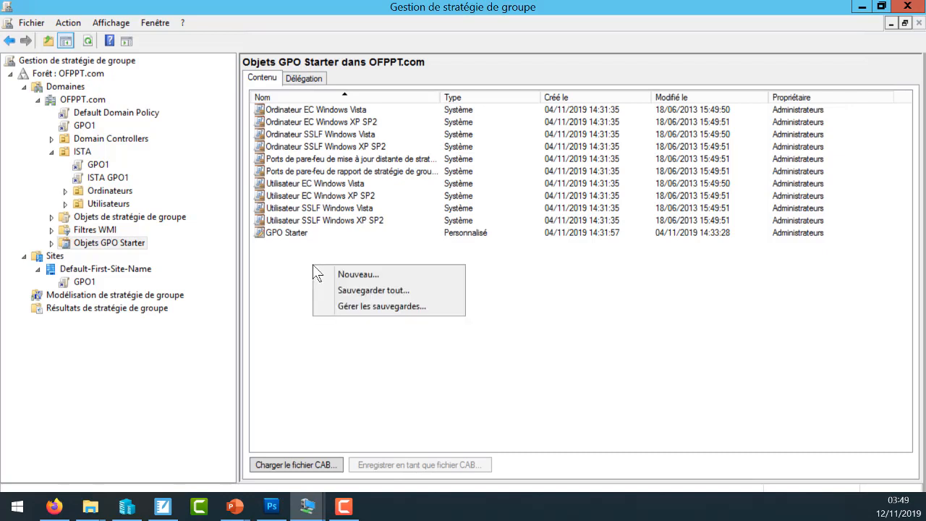
click(349, 275)
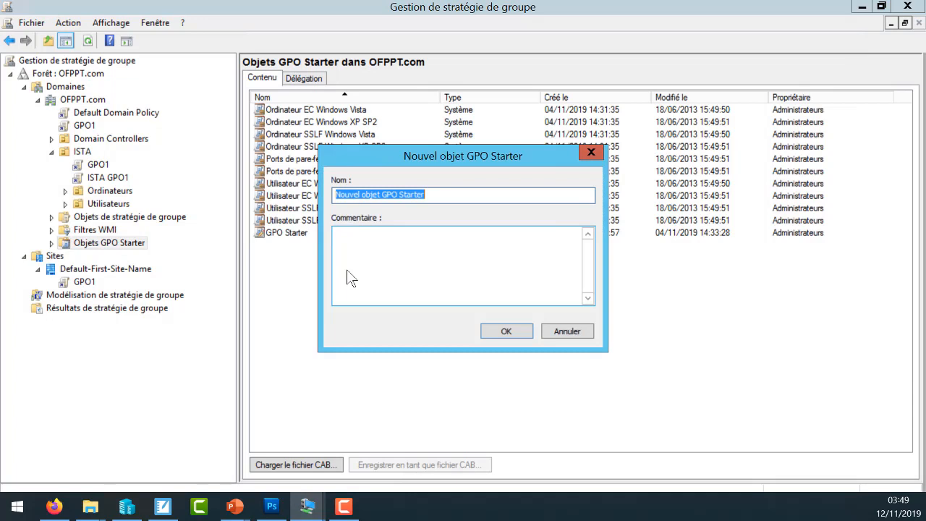
text(GPO)
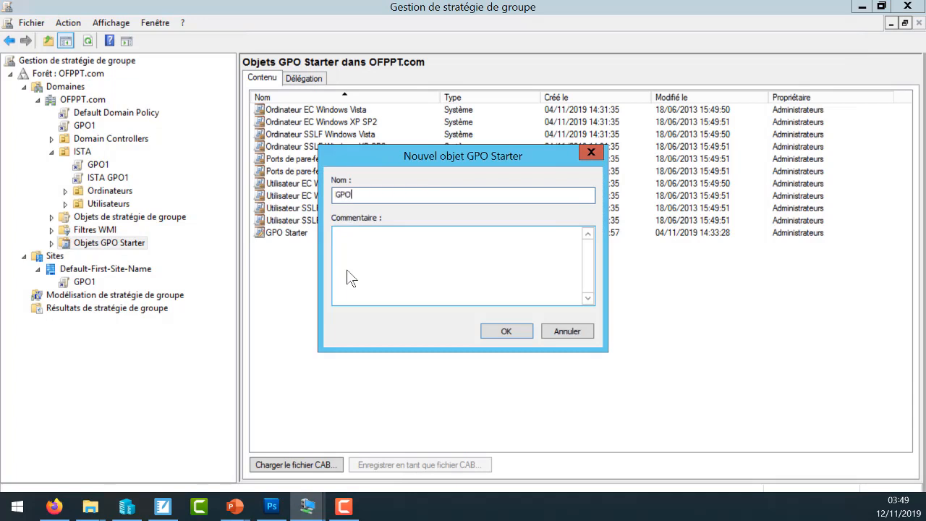
text( Modèle)
click(506, 331)
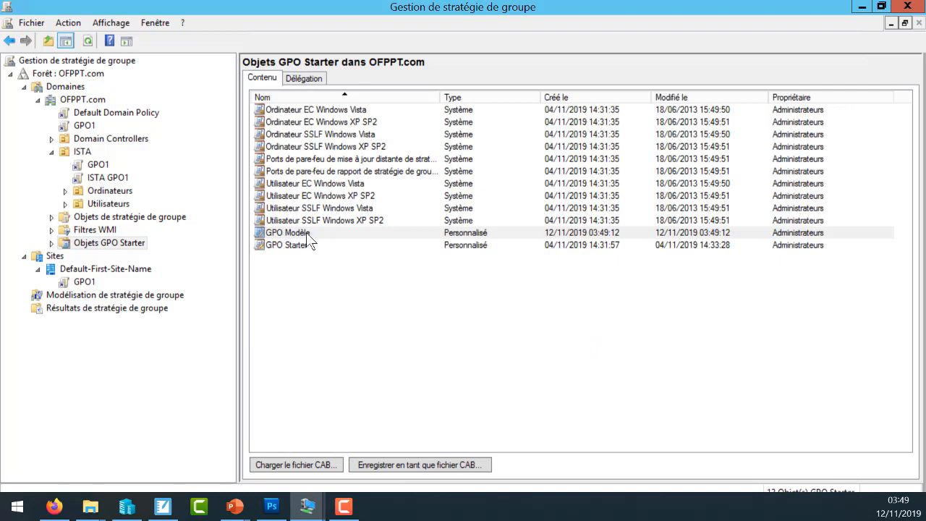
- Open GPO Modèle for editing, widen its tree pane and move the editor window clear of the console tree
right_click(309, 237)
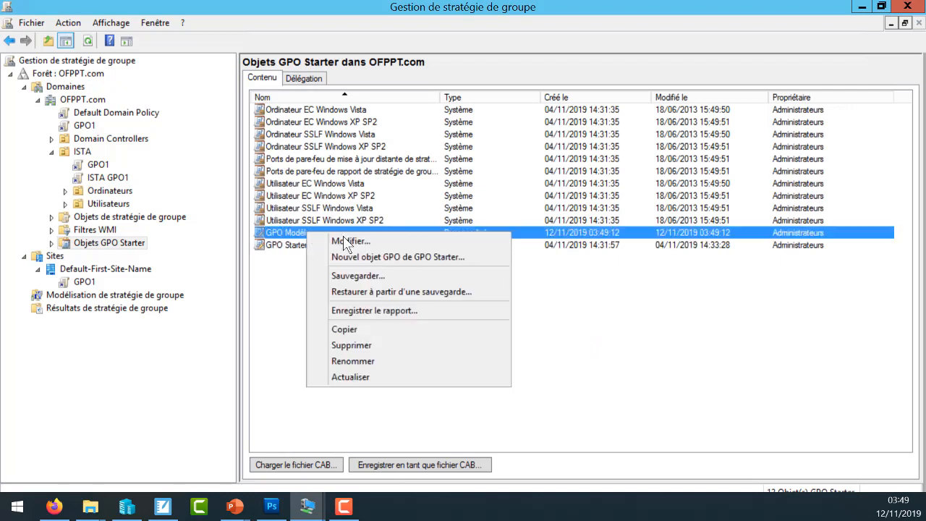
click(346, 242)
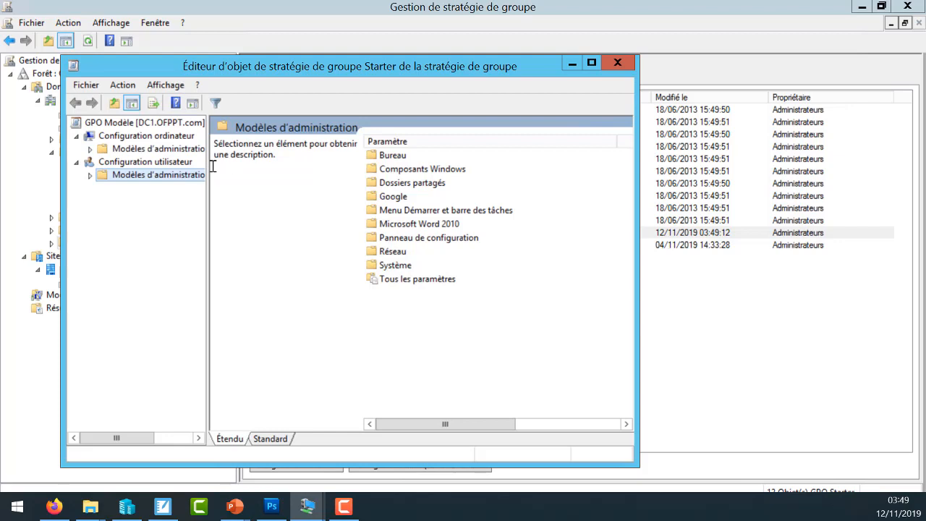
drag(207, 165, 280, 177)
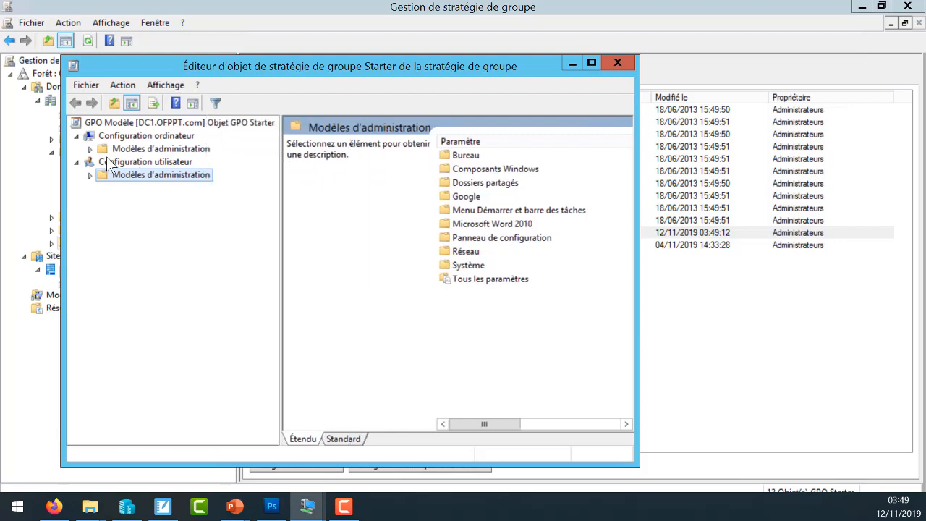
click(90, 149)
click(91, 150)
drag(420, 73, 684, 76)
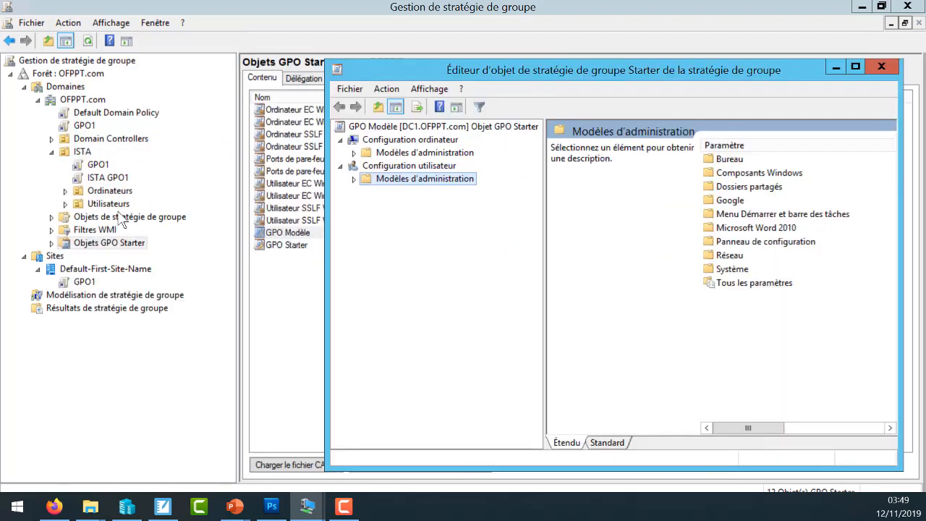
- Open the GPO1 linked under ISTA for editing and bring its editor up alongside the GPO Modèle editor
click(104, 162)
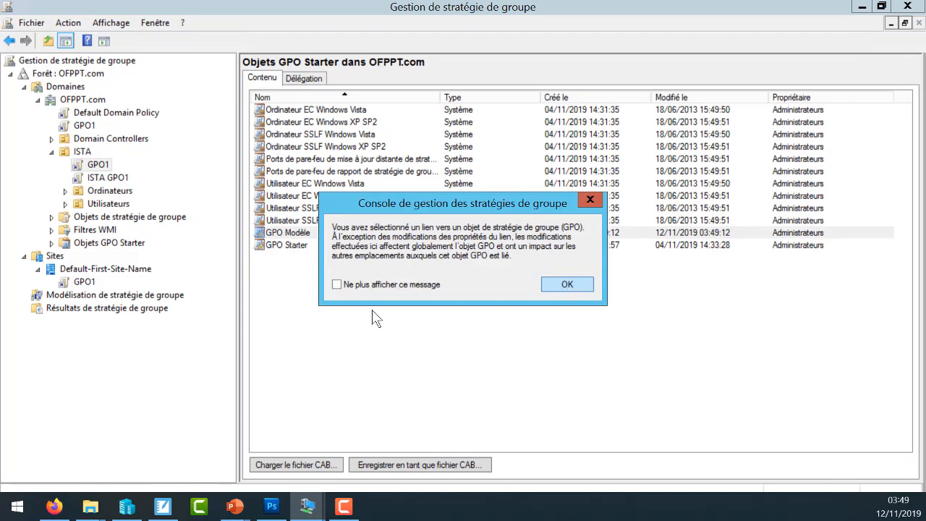
click(566, 284)
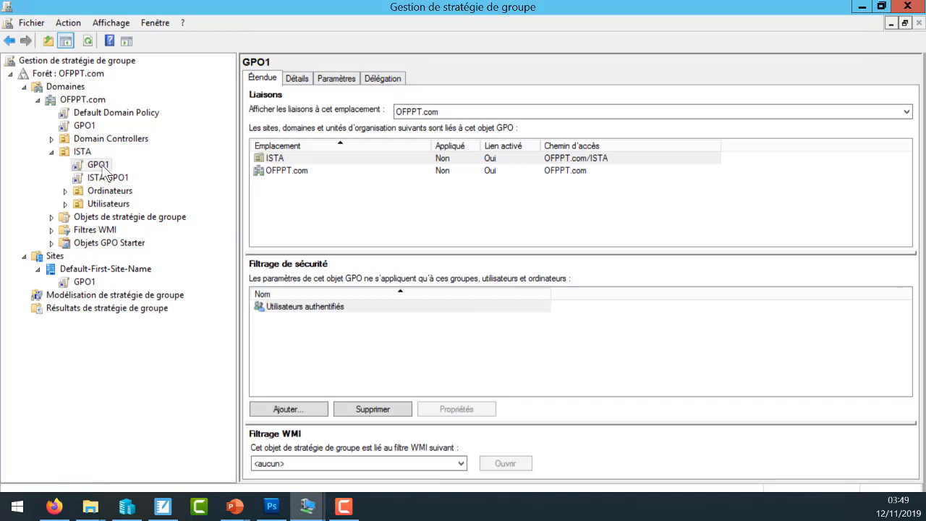
right_click(105, 168)
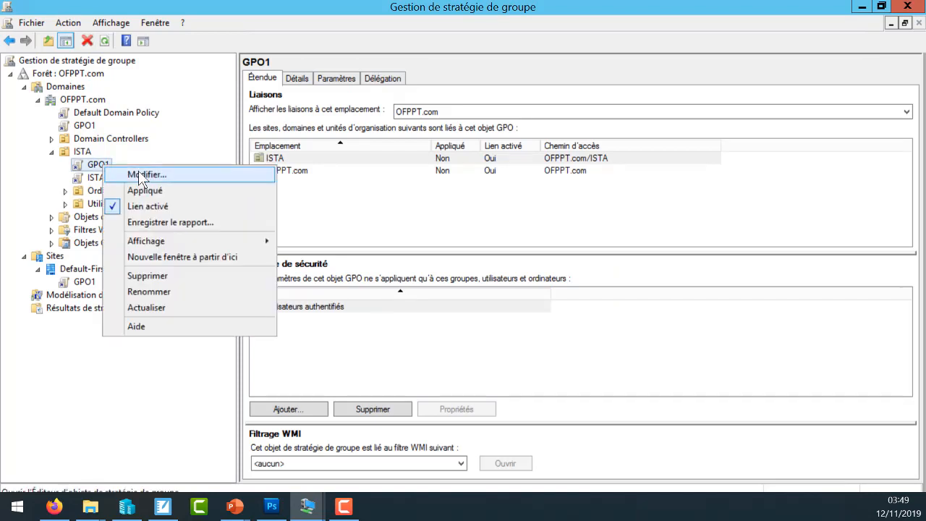
click(142, 175)
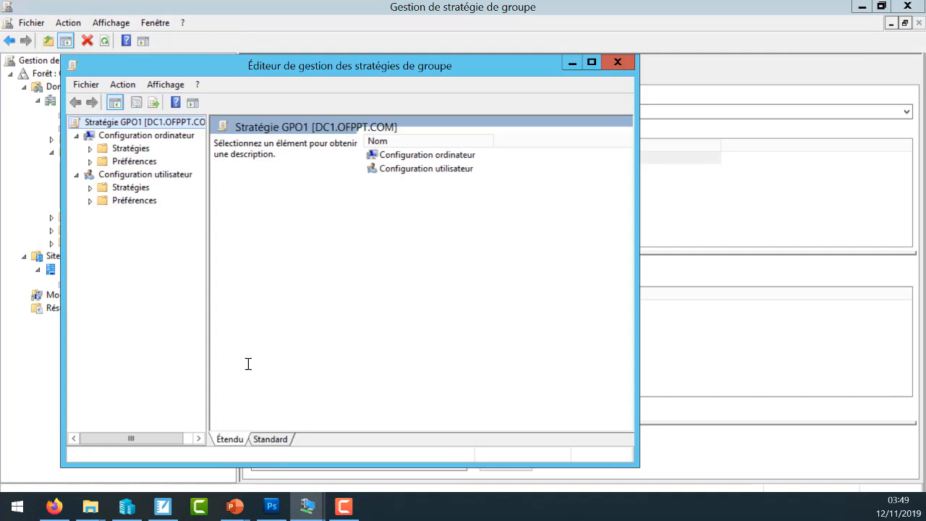
key(alt+Tab)
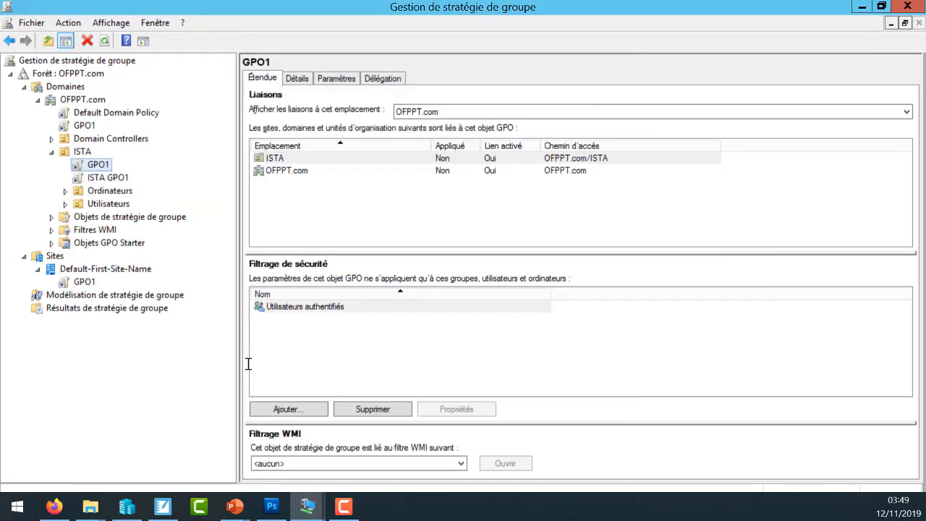
key(alt+Tab)
key(alt+Tab)
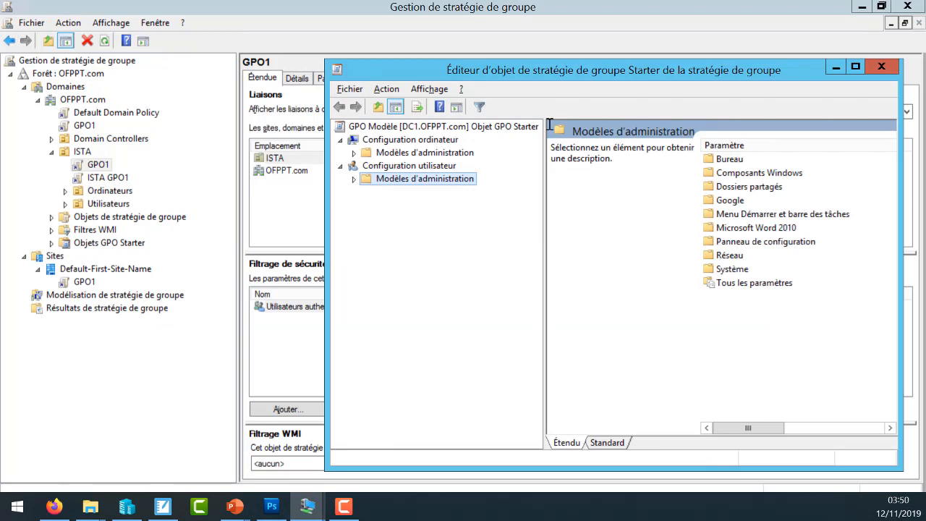
key(alt+Tab)
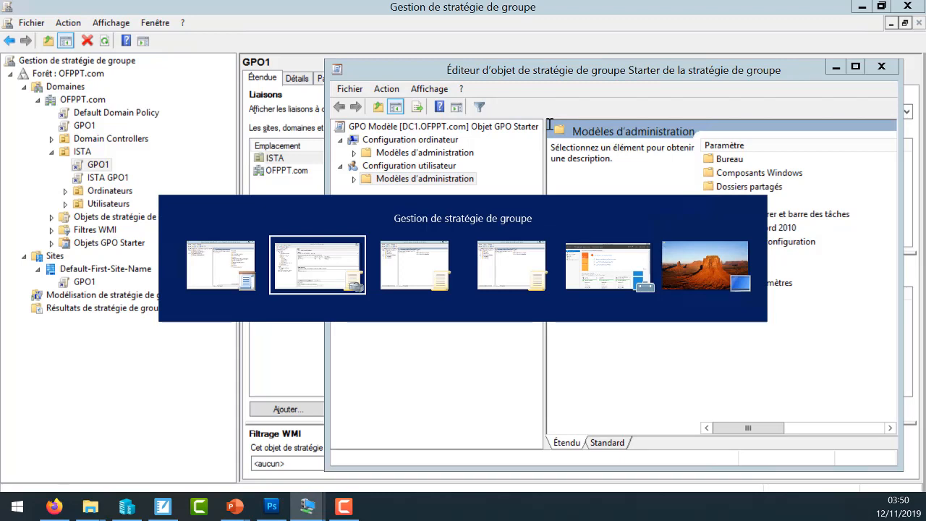
key(alt+Tab)
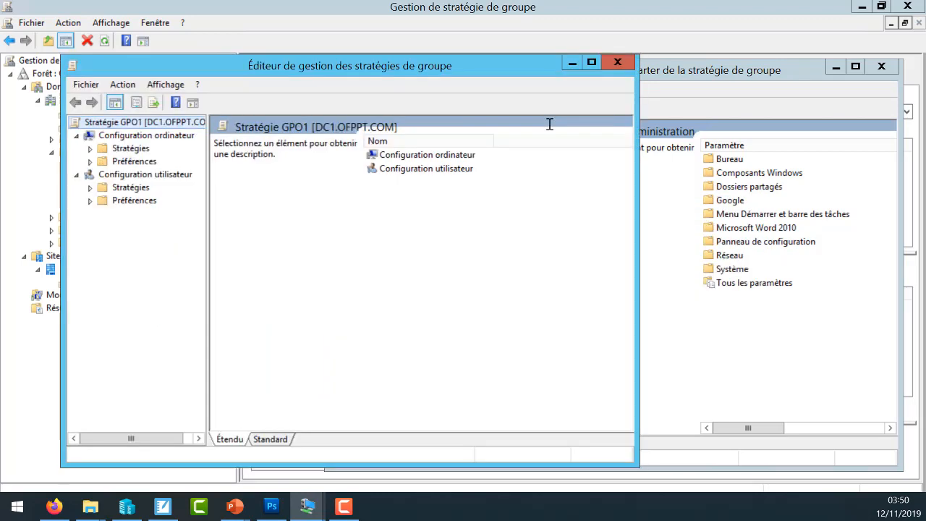
click(724, 69)
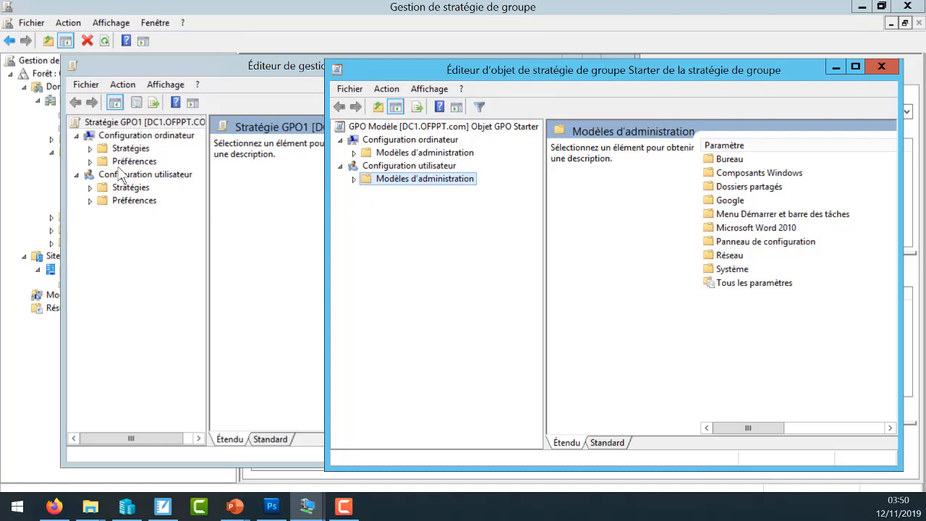
- Compare the Stratégies subfolders of GPO1 with the Modèles d'administration folders of GPO Modèle in the computer and user configurations
click(91, 148)
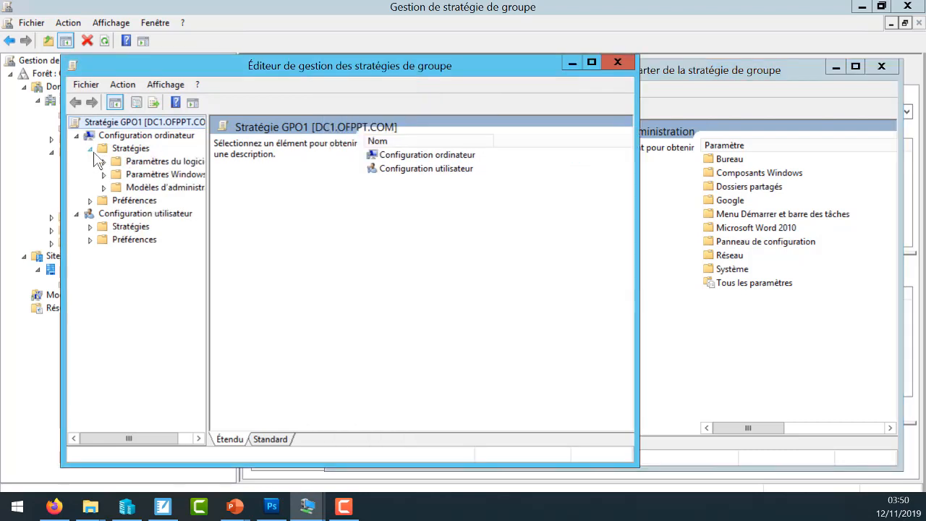
click(91, 227)
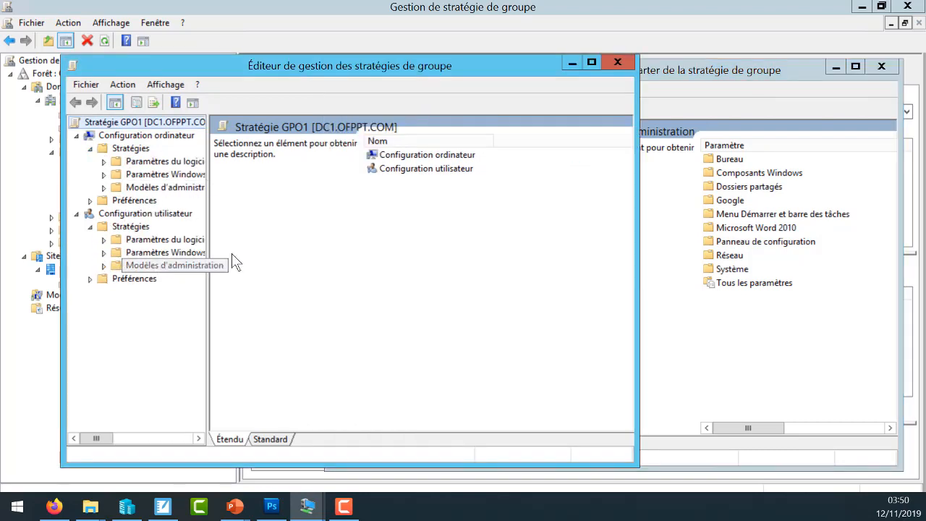
click(696, 353)
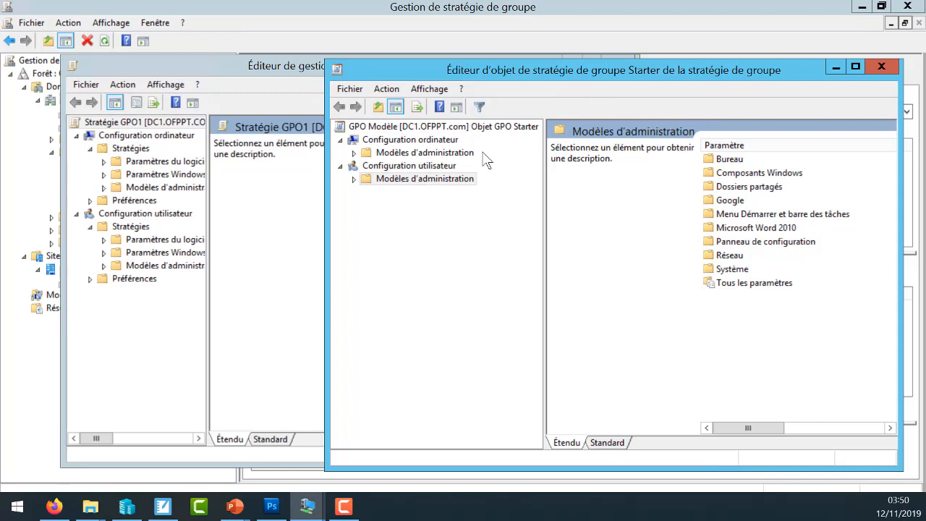
click(354, 153)
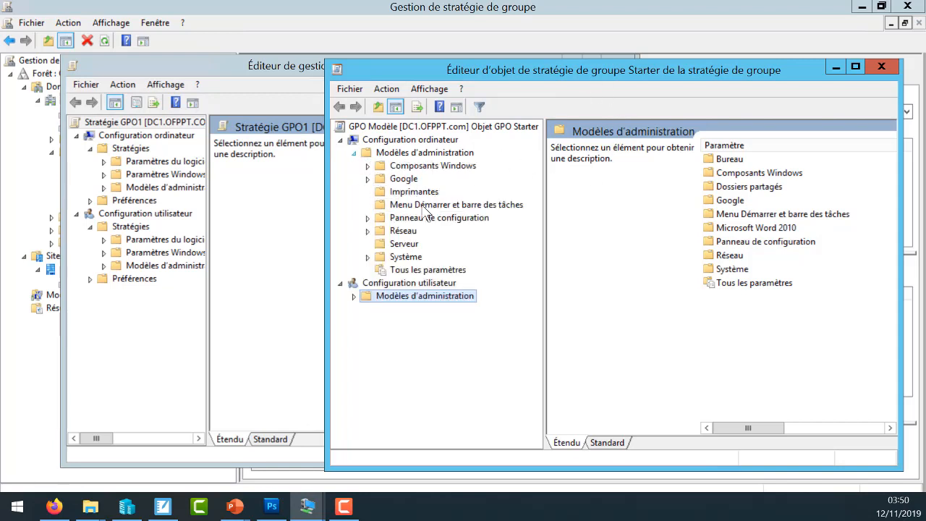
click(354, 296)
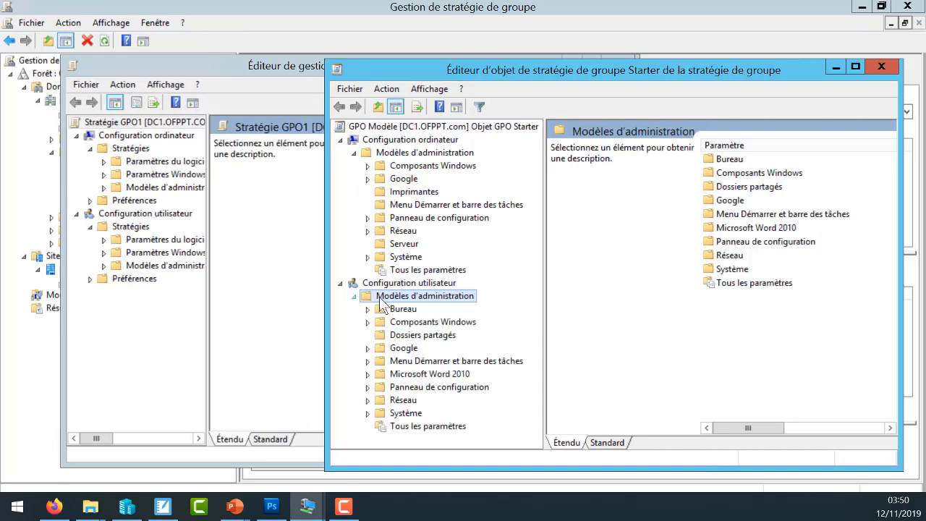
click(368, 309)
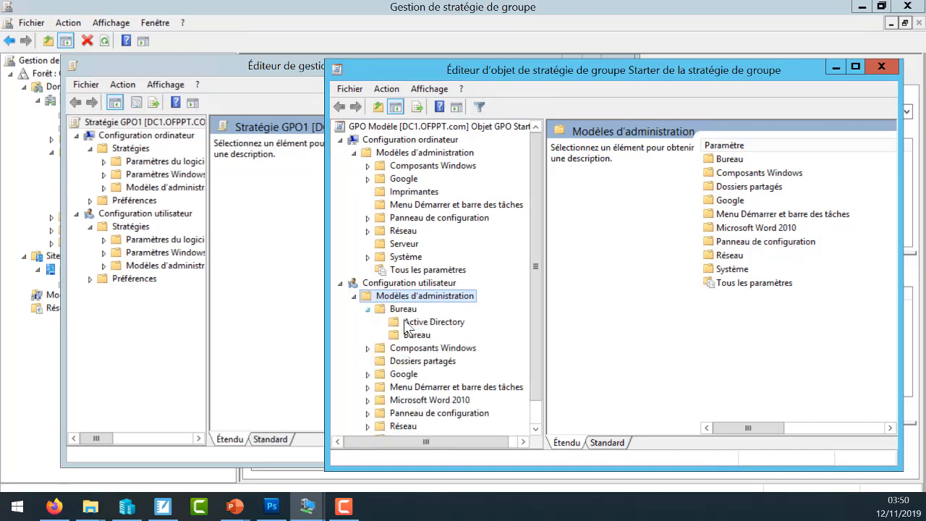
click(368, 309)
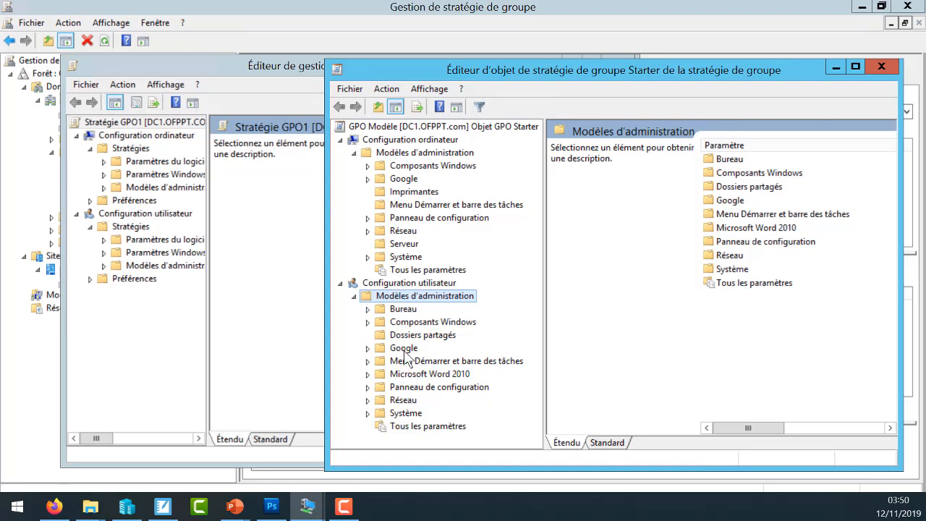
- Enable CD et DVD : refuser l'accès en lecture under Système > Accès au stockage amovible in GPO Modèle's user configuration, and close both editors
click(367, 413)
click(457, 297)
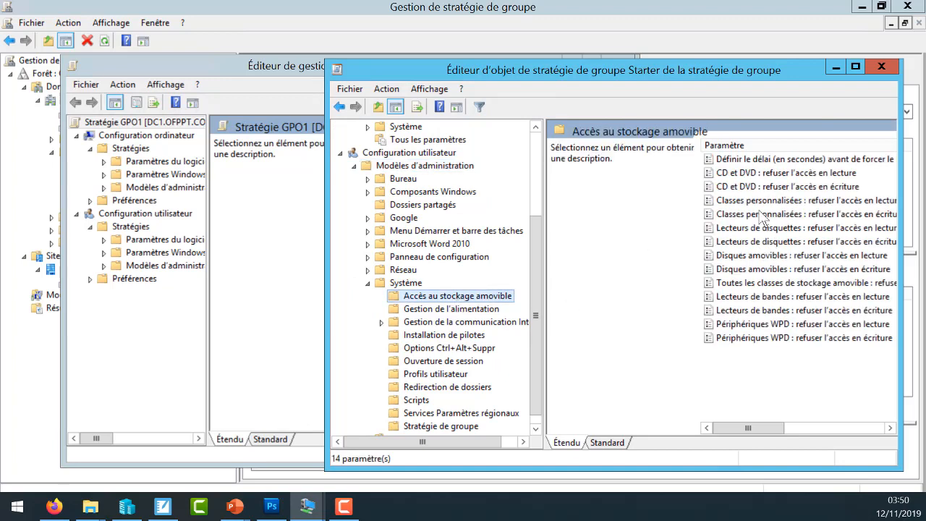
double_click(780, 174)
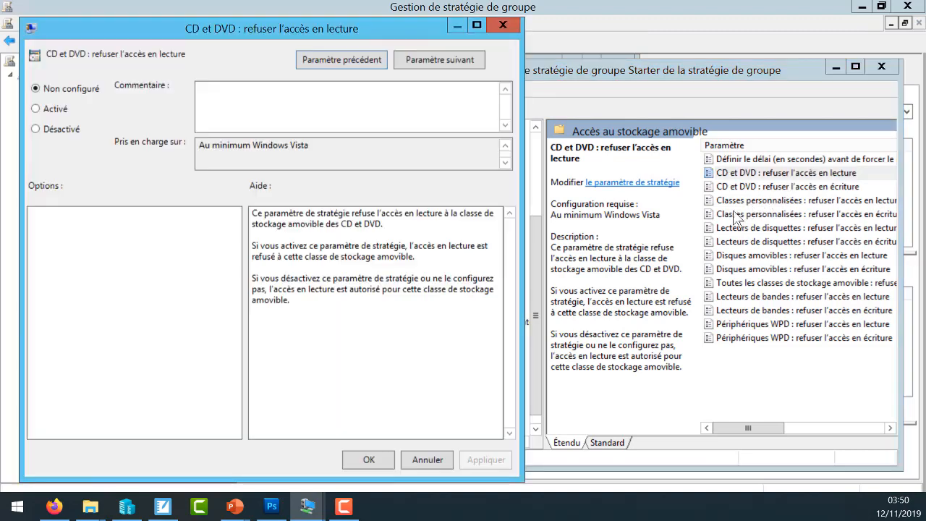
click(53, 109)
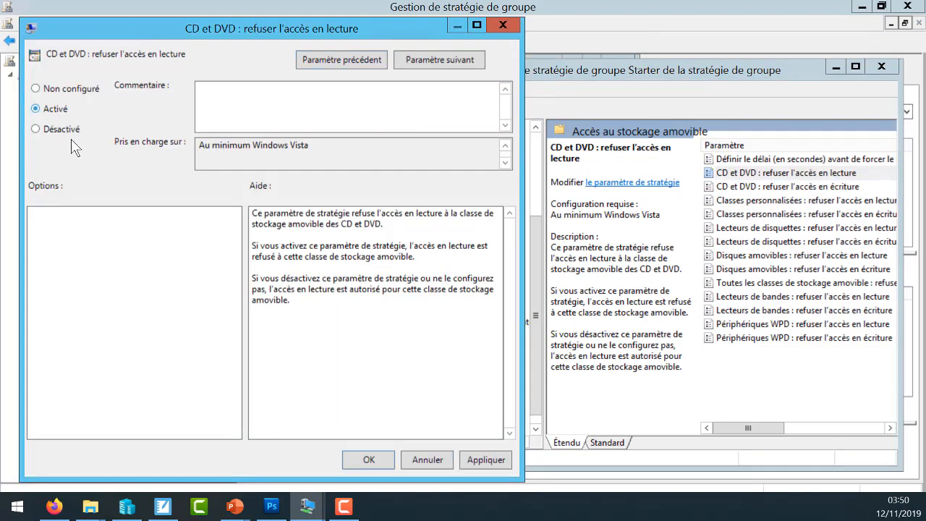
click(370, 458)
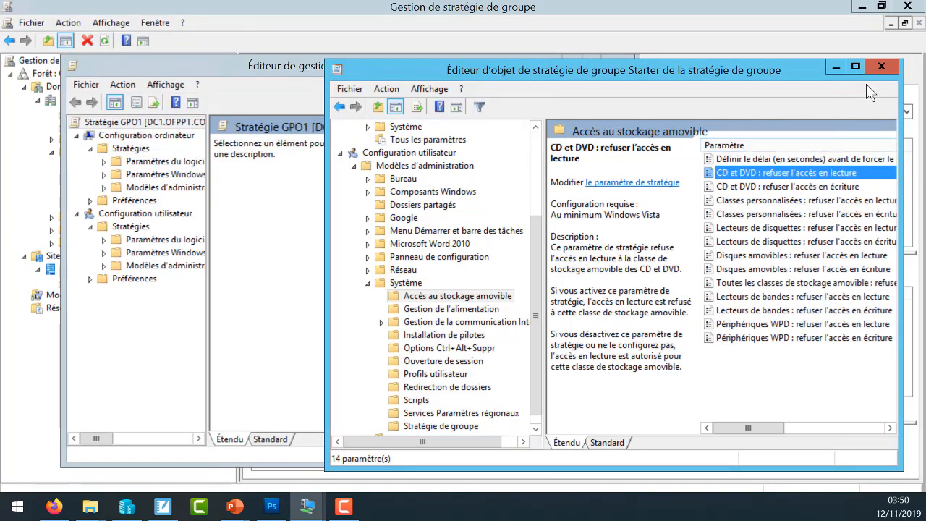
click(882, 67)
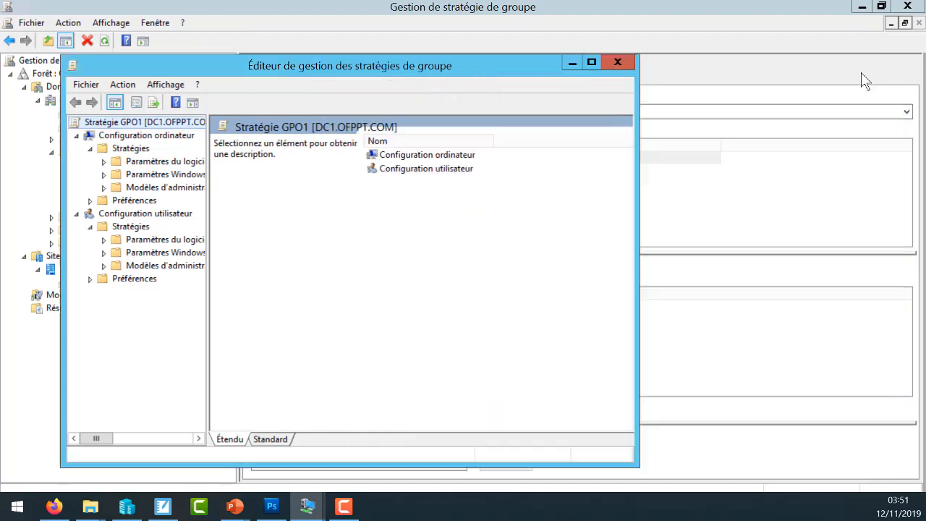
click(618, 62)
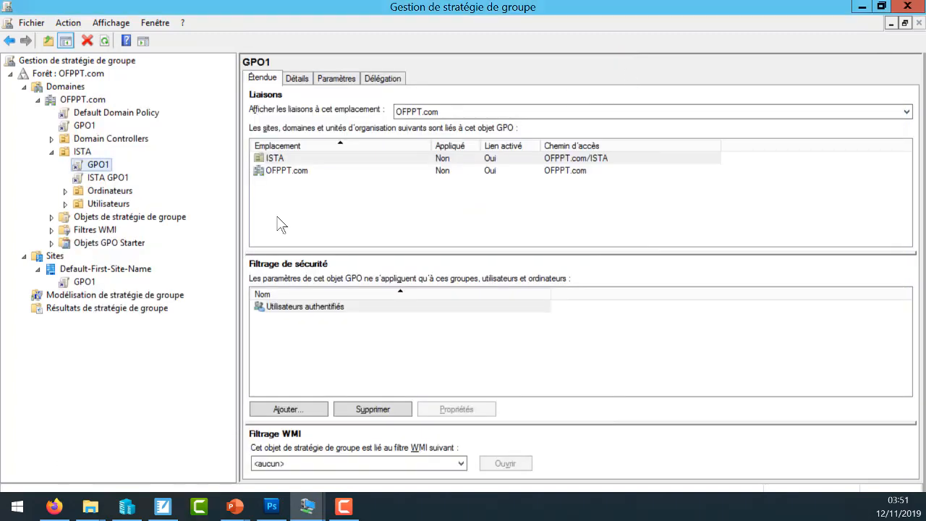
- Create a GPO named From Starter in Objets de stratégie de groupe, using GPO Modèle as its source starter GPO
click(165, 217)
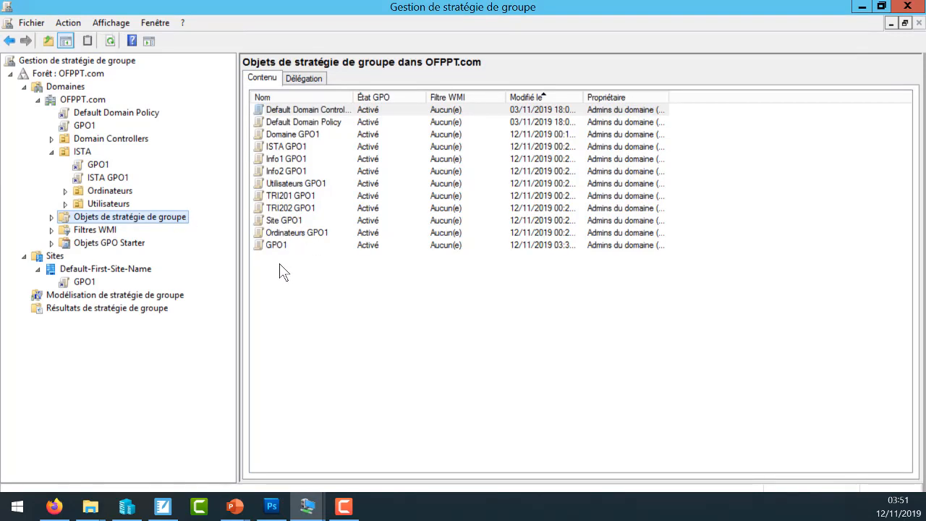
right_click(287, 264)
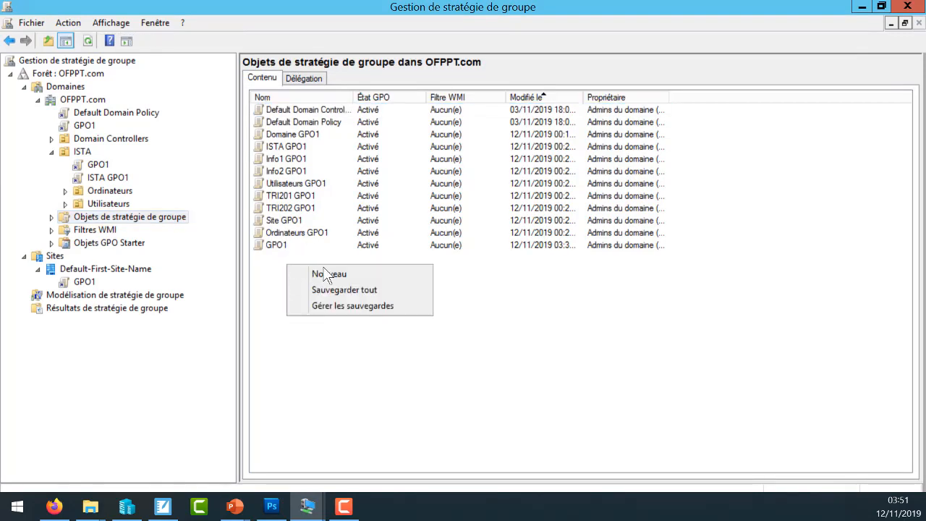
click(326, 274)
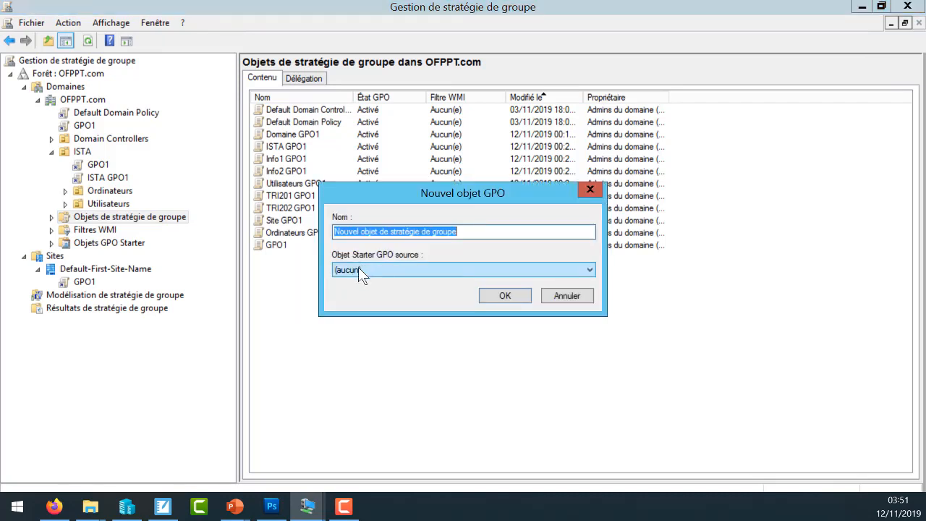
click(358, 267)
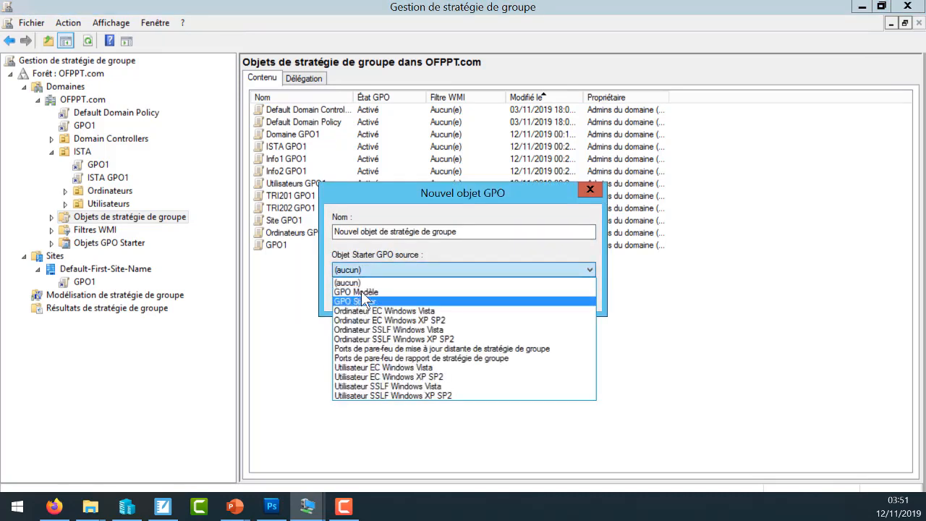
click(363, 293)
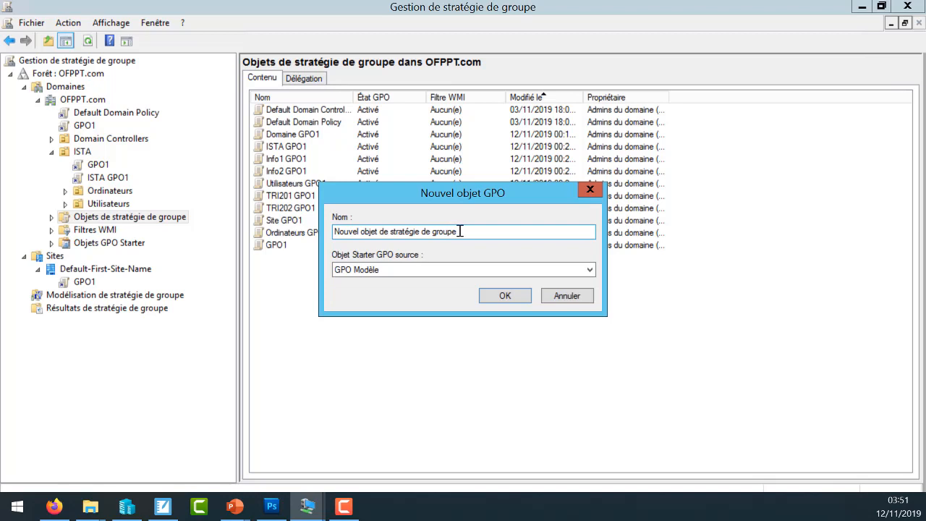
drag(460, 231, 238, 220)
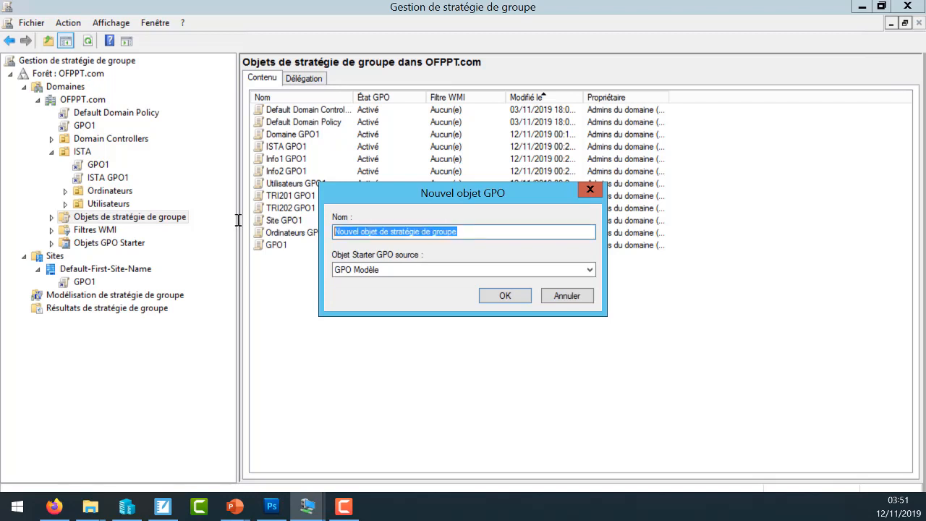
text(From Starter)
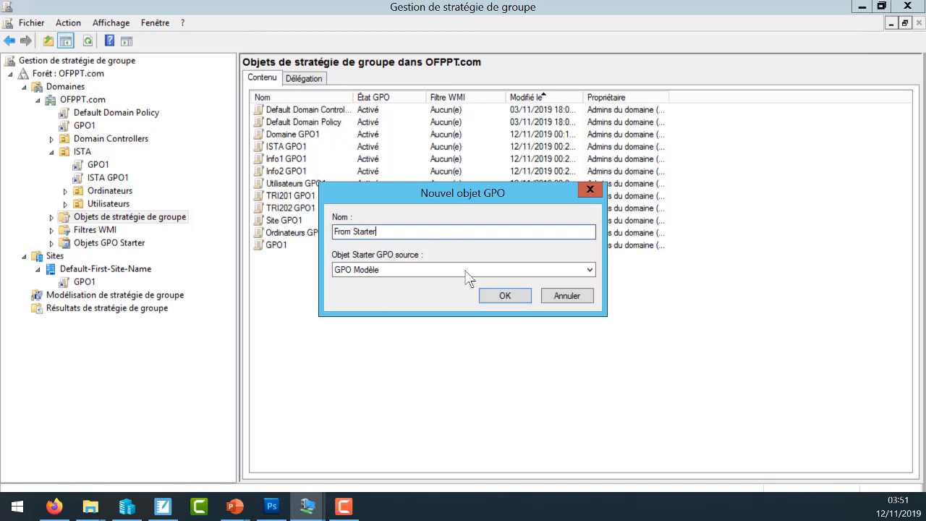
click(506, 296)
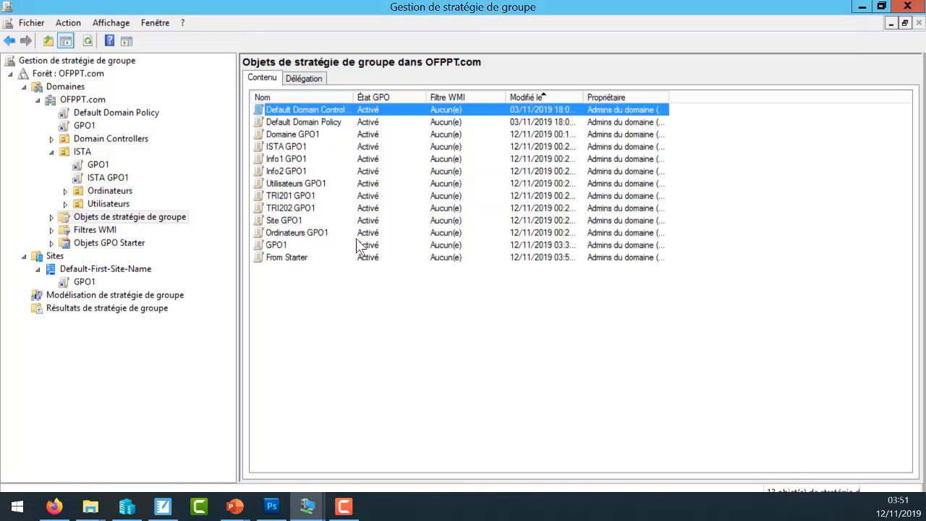
- Open the From Starter GPO in the policy editor
click(298, 258)
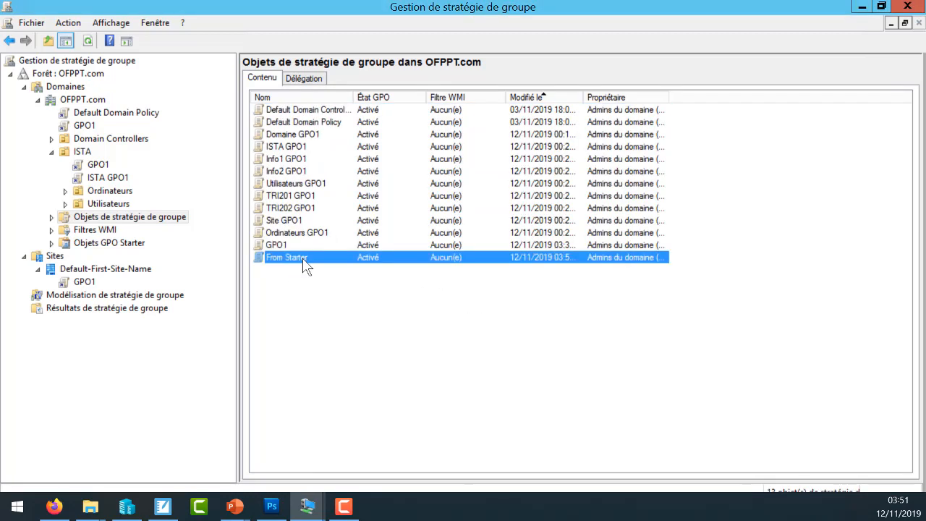
click(293, 259)
double_click(293, 259)
text(1)
key(Escape)
right_click(313, 265)
click(341, 264)
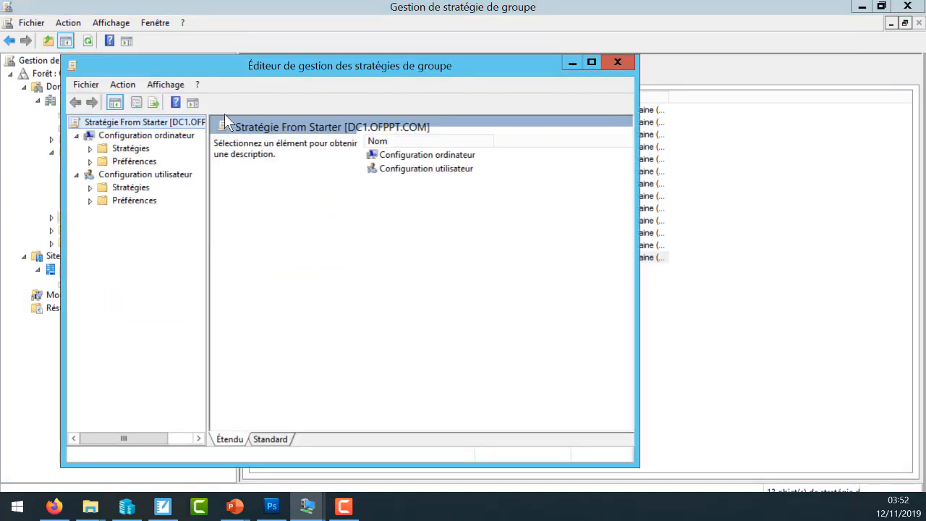
- Check CD et DVD : refuser l'accès en lecture in the user configuration's Système > Accès au stockage amovible, and close the policy editor
click(90, 187)
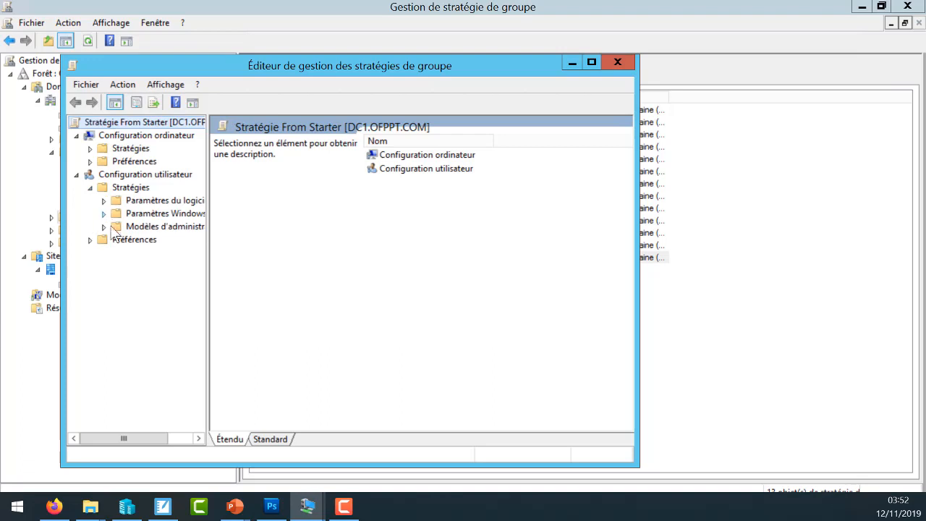
click(104, 226)
click(118, 345)
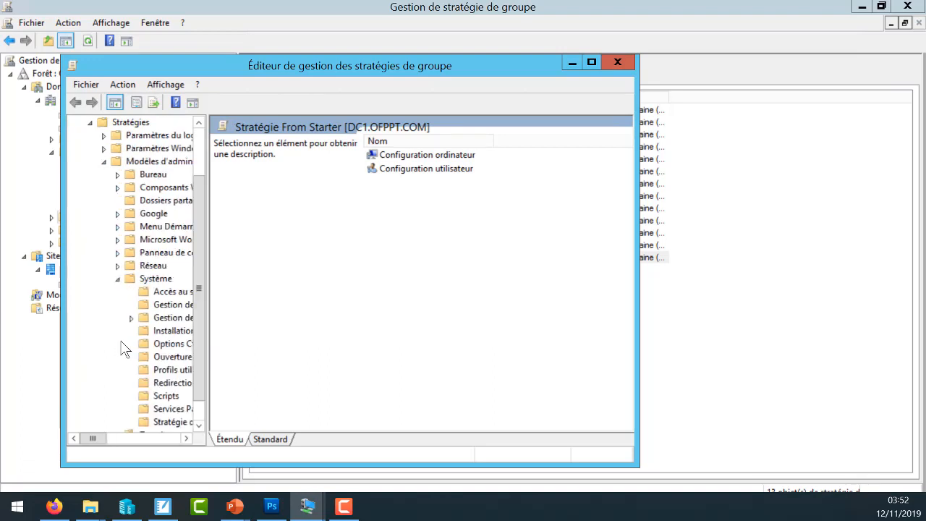
click(174, 291)
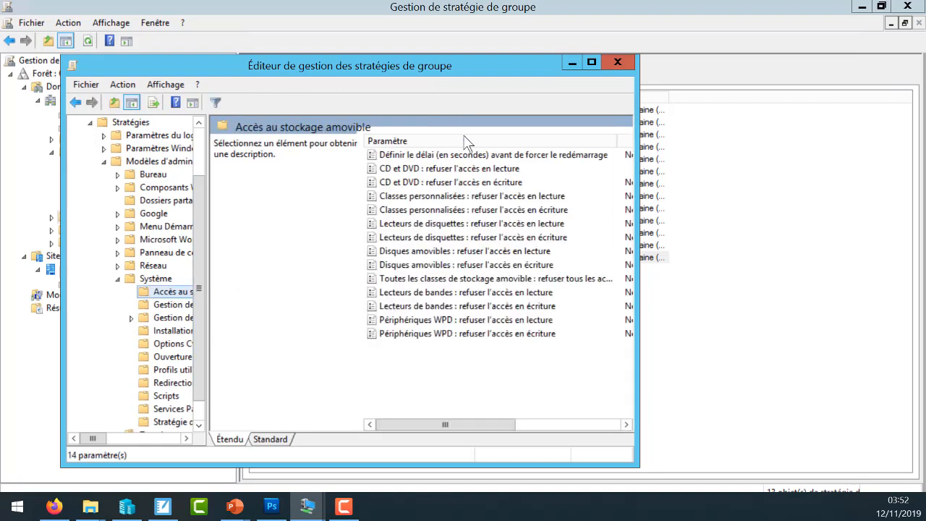
click(478, 172)
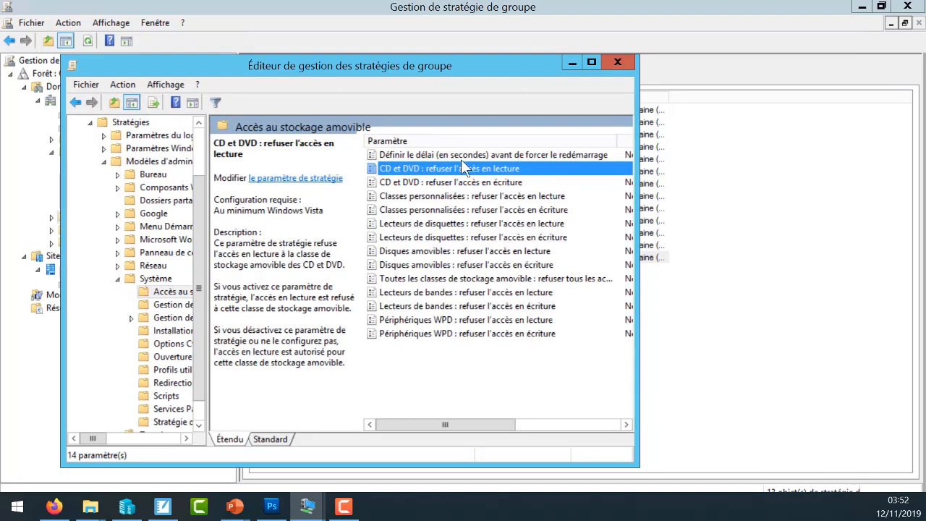
double_click(461, 163)
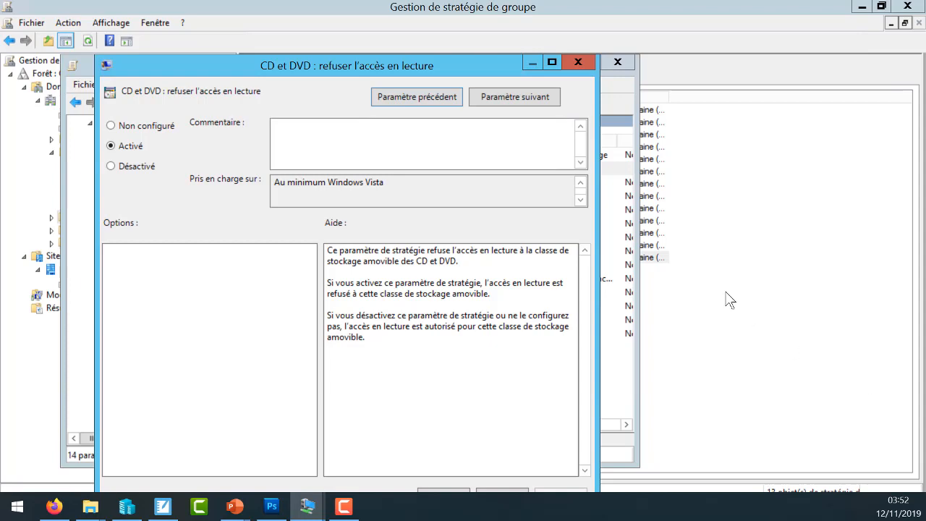
click(582, 61)
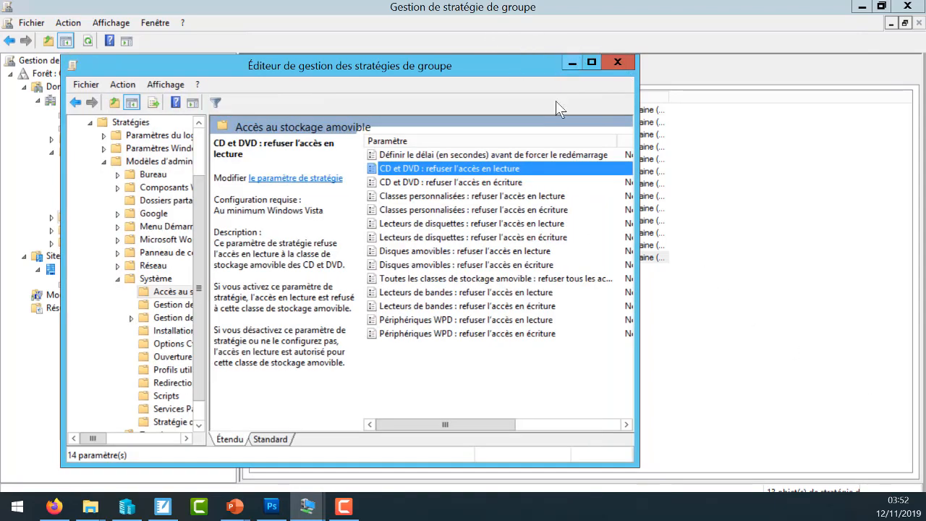
click(617, 62)
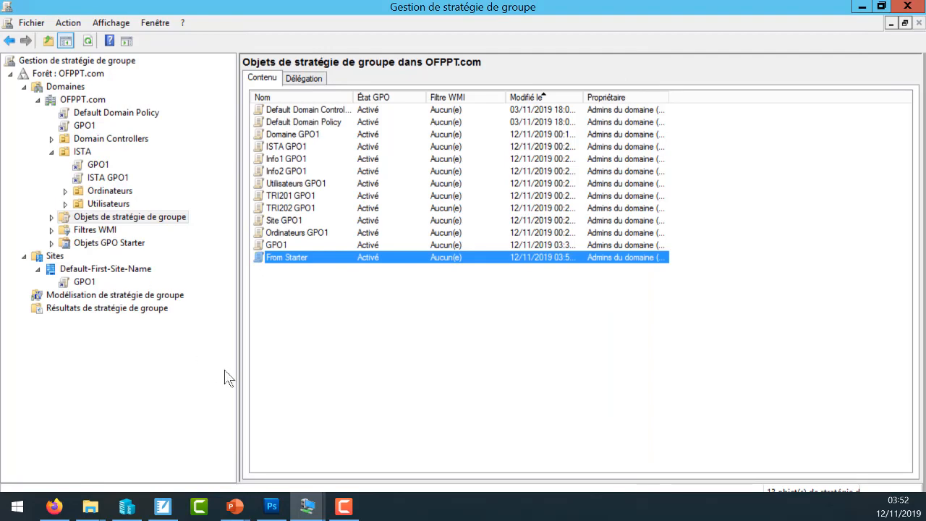
- Export the GPO Modèle starter GPO to the Bureau folder as a CAB file named GPO Modèle
click(130, 243)
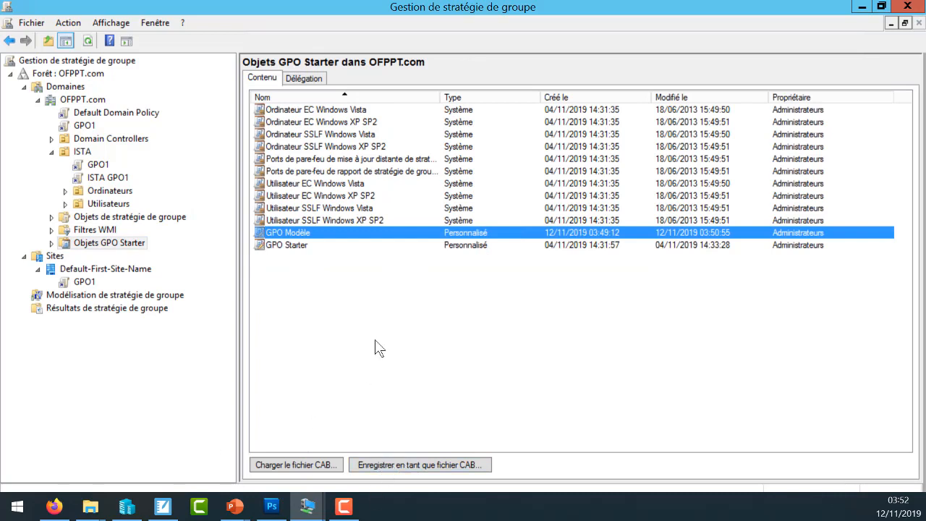
click(421, 464)
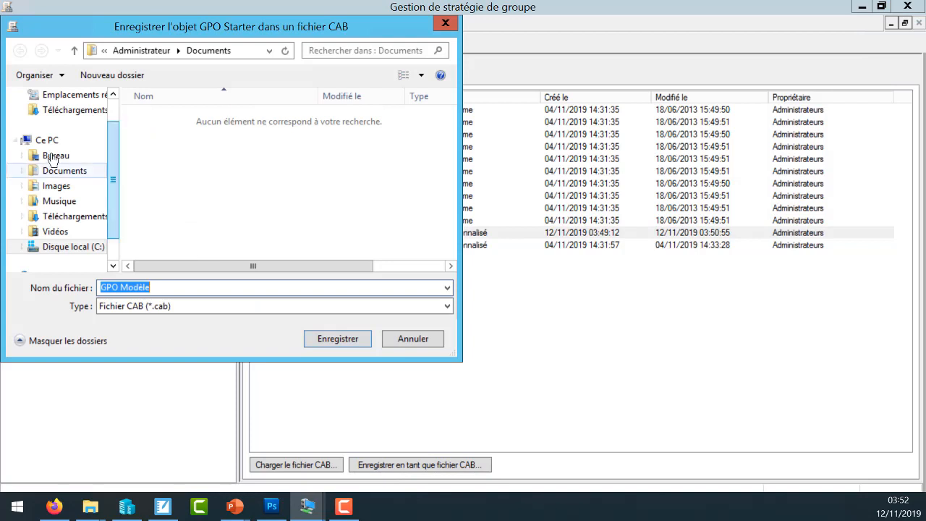
click(57, 155)
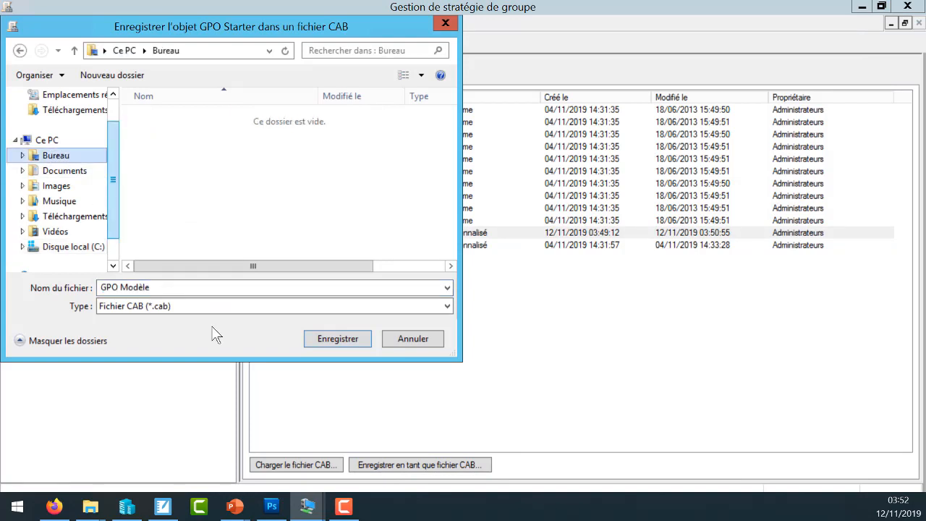
click(340, 338)
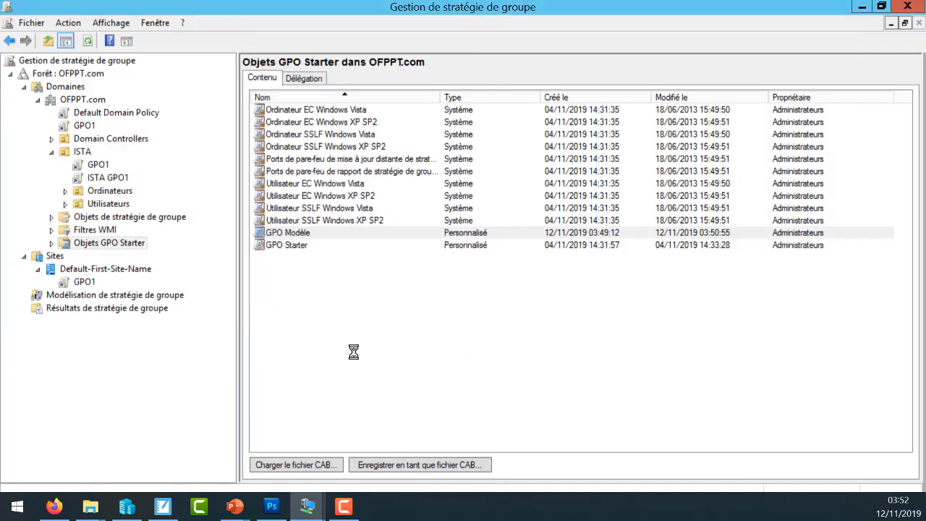
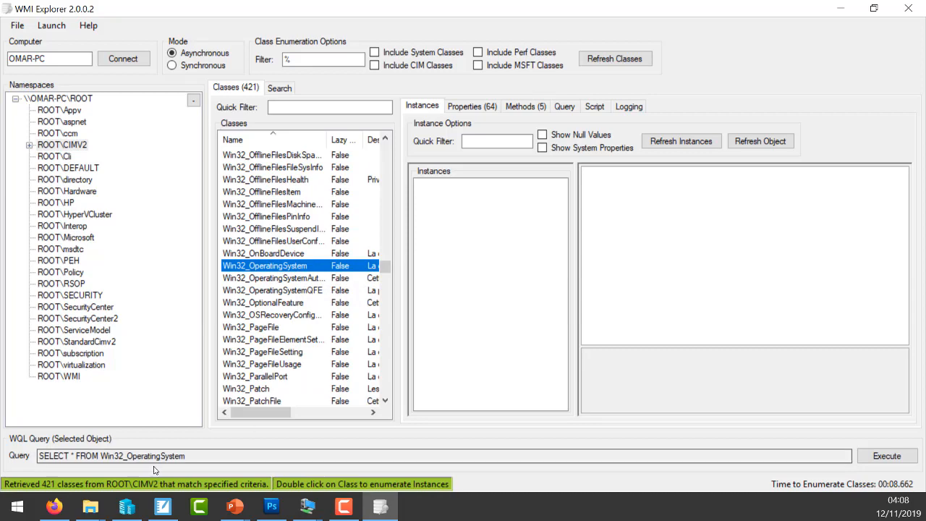
- Run the Win32_OperatingSystem query and locate the OSArchitecture property and its value in the results
click(871, 460)
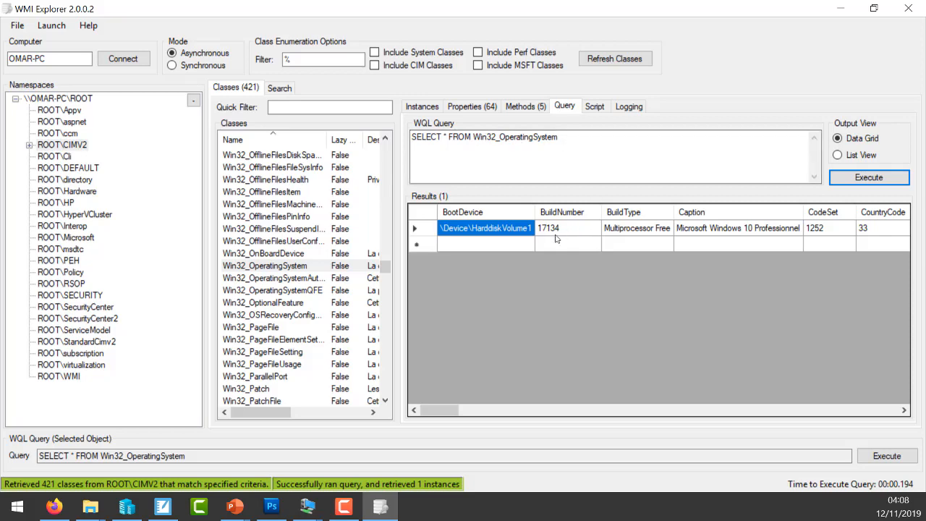
drag(442, 410, 726, 418)
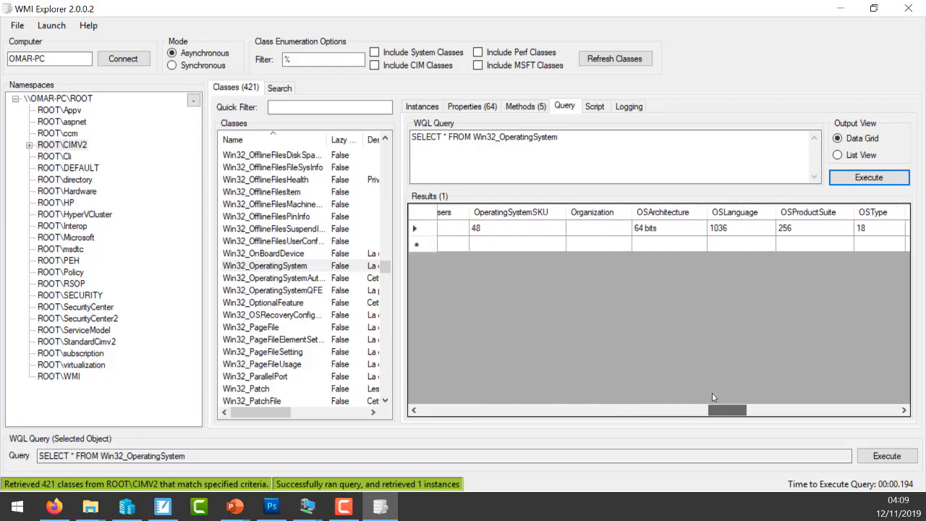
click(648, 232)
click(659, 216)
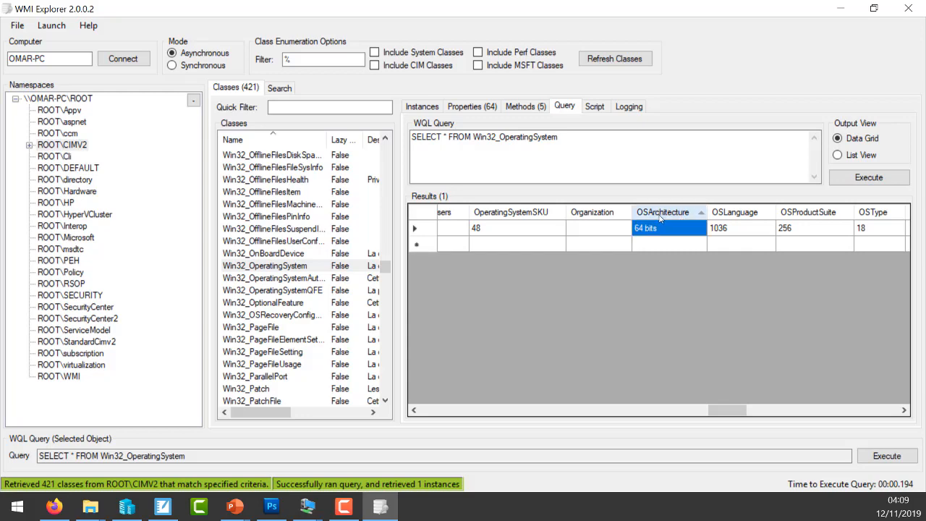
- Try to run the WQL query with the condition where OSAchirecture ="64 bits" added
click(572, 135)
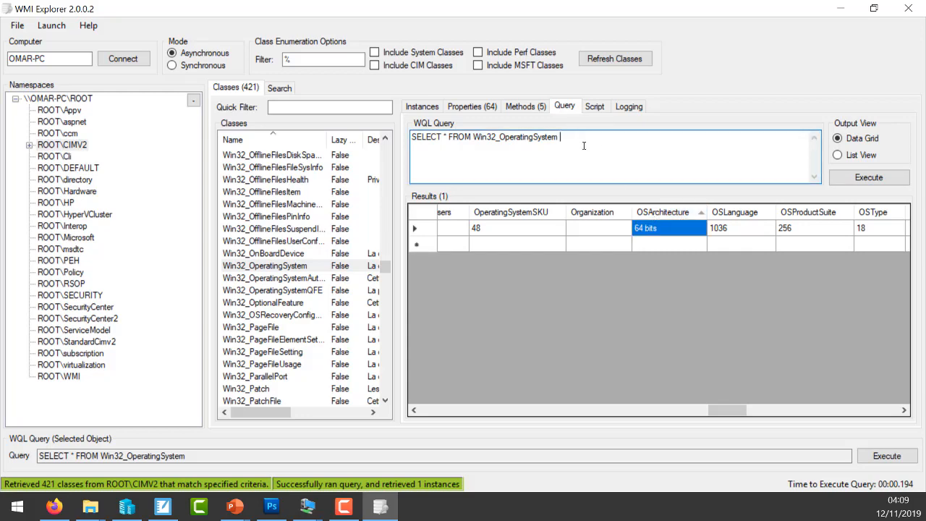
text(where OSAchirecture ="64 bits)
click(857, 179)
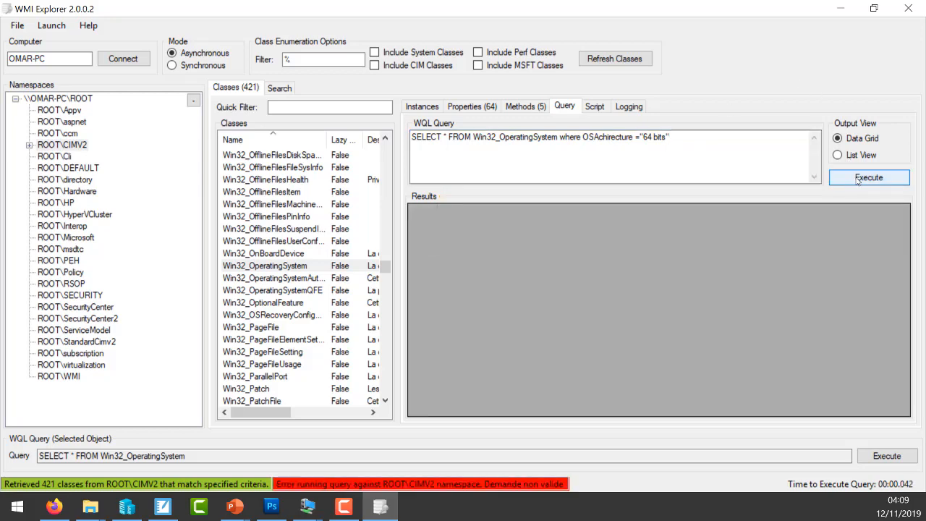
- Try the query again with the condition's value written as "64 Bits"
click(654, 136)
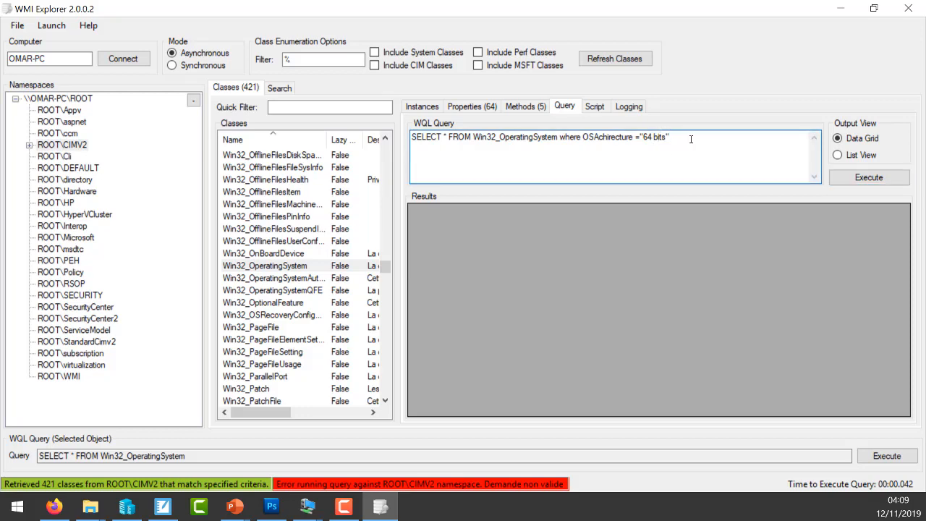
key(BackSpace)
text(B)
click(872, 181)
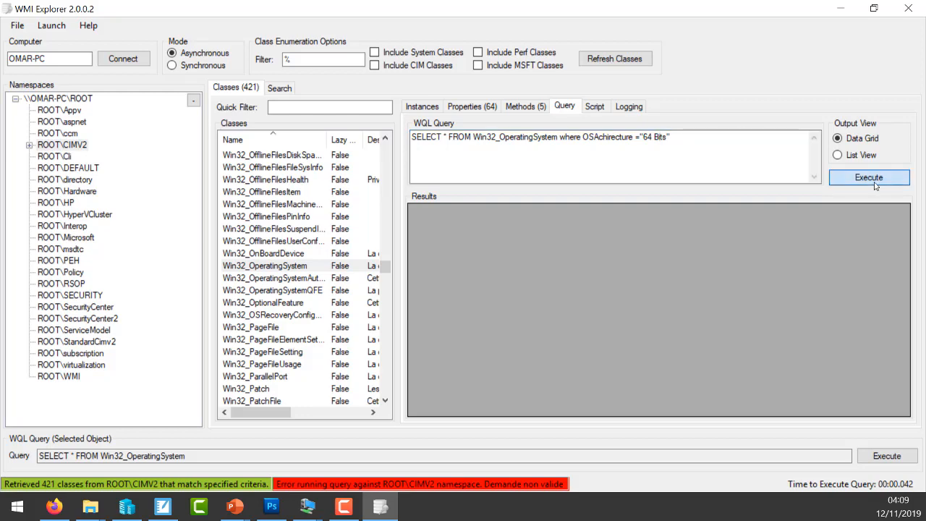
click(747, 162)
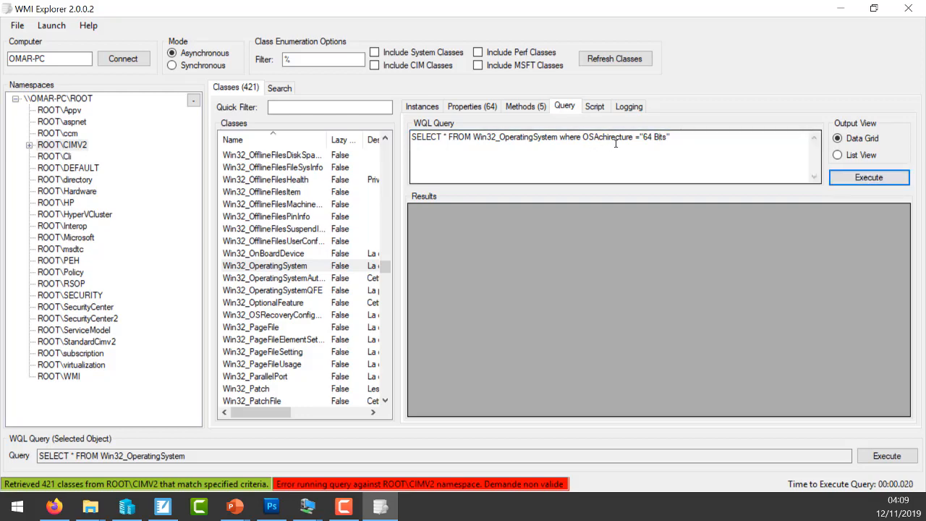
- Rewrite the condition's property name as OSAchitecture and try to run the query again
click(619, 137)
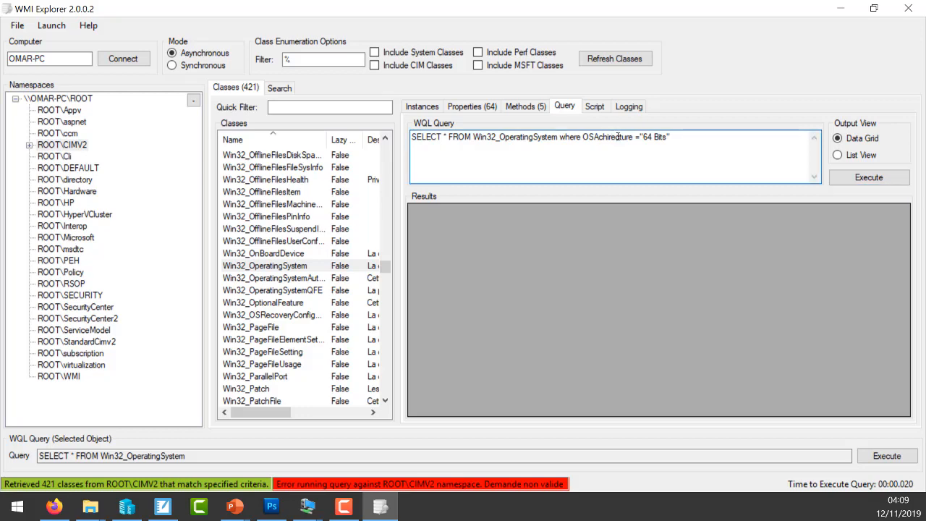
drag(612, 136, 608, 137)
text(te)
text(c)
key(BackSpace)
key(BackSpace)
key(BackSpace)
key(BackSpace)
key(BackSpace)
key(BackSpace)
key(BackSpace)
key(BackSpace)
key(BackSpace)
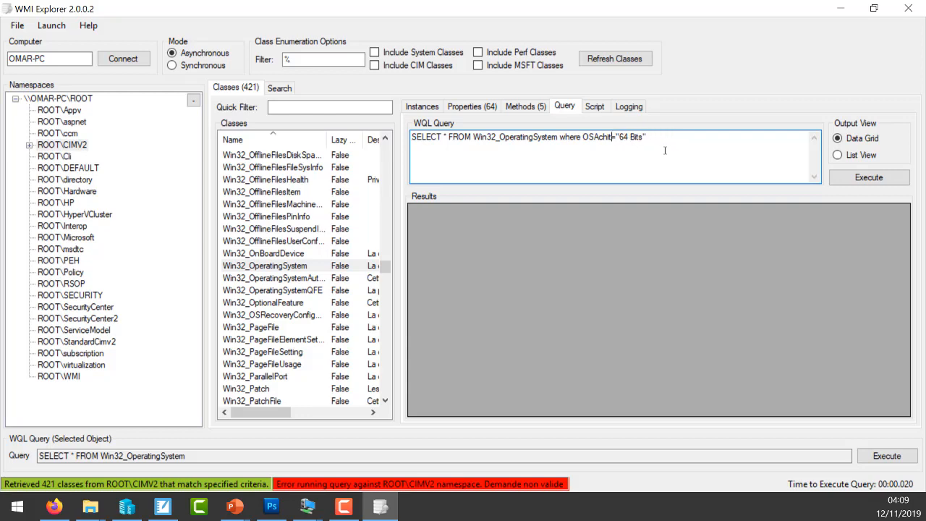
text(ecture)
click(878, 179)
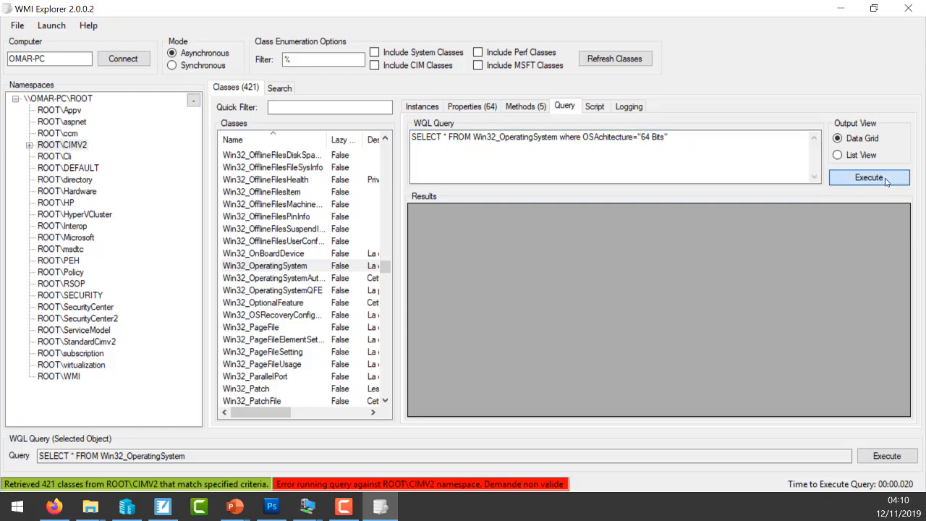
- Remove the where clause, rerun SELECT * FROM Win32_OperatingSystem, and check the OSArchitecture column's exact spelling
drag(668, 137, 583, 139)
key(BackSpace)
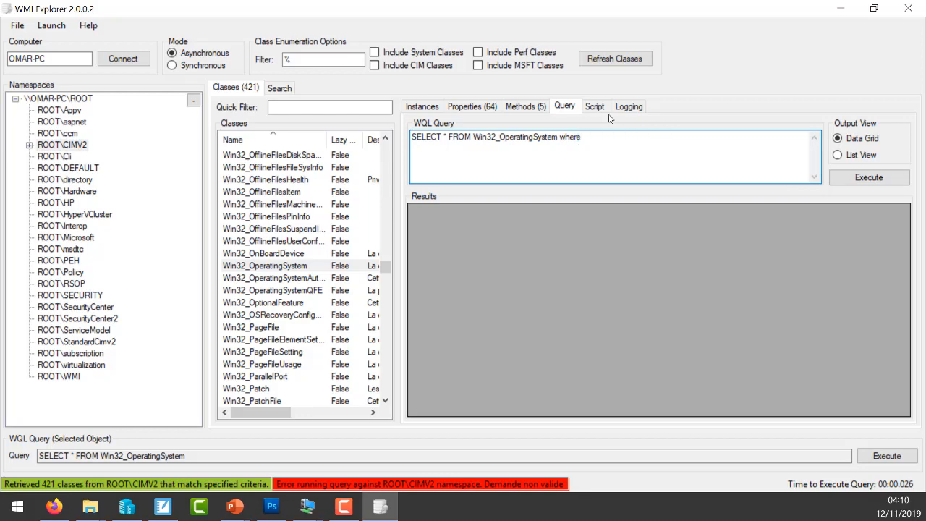
key(BackSpace)
key(BackSpace)
key(BackSpace)
key(BackSpace)
key(BackSpace)
key(BackSpace)
click(869, 177)
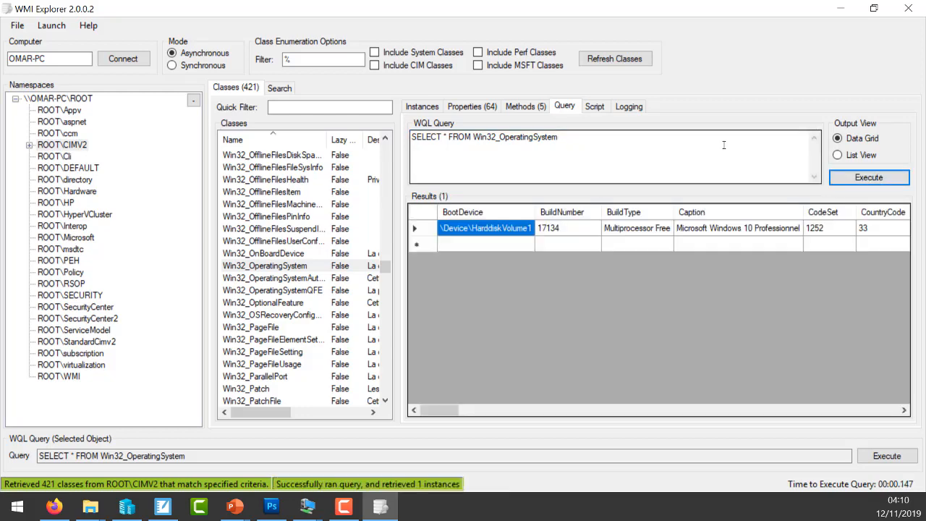
drag(450, 410, 733, 410)
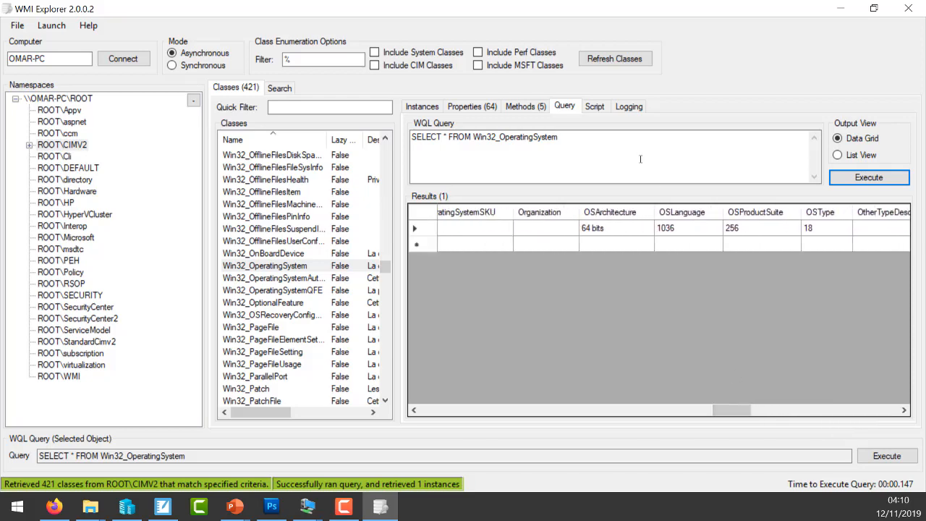
- Add the condition where OSArchitecture="64 Bits" to the Win32_OperatingSystem query and execute it
click(606, 138)
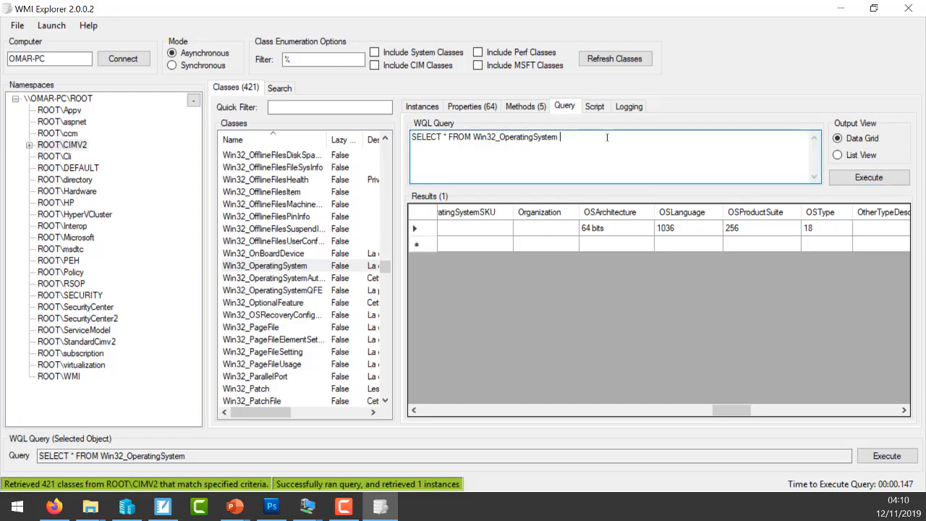
text(x)
text(where )
text(OS)
text(a)
text(Archi)
text(tecture)
text(=")
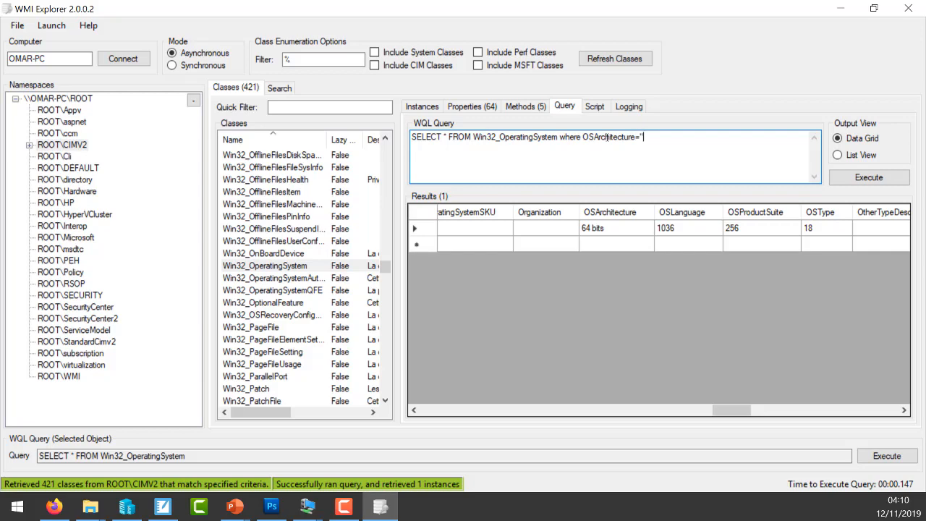
text(64 Bits)
click(872, 180)
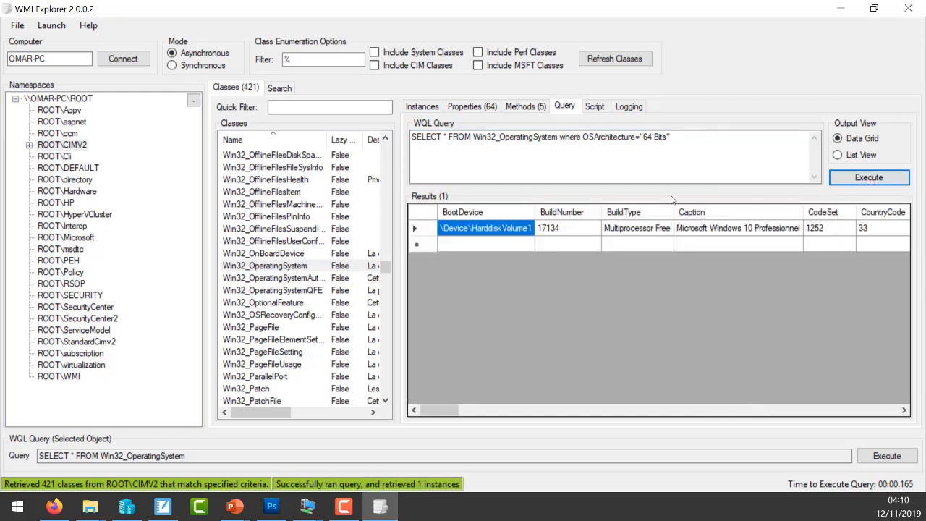
- Copy the complete WQL query text and switch to Gestion de stratégie de groupe
drag(673, 137, 405, 134)
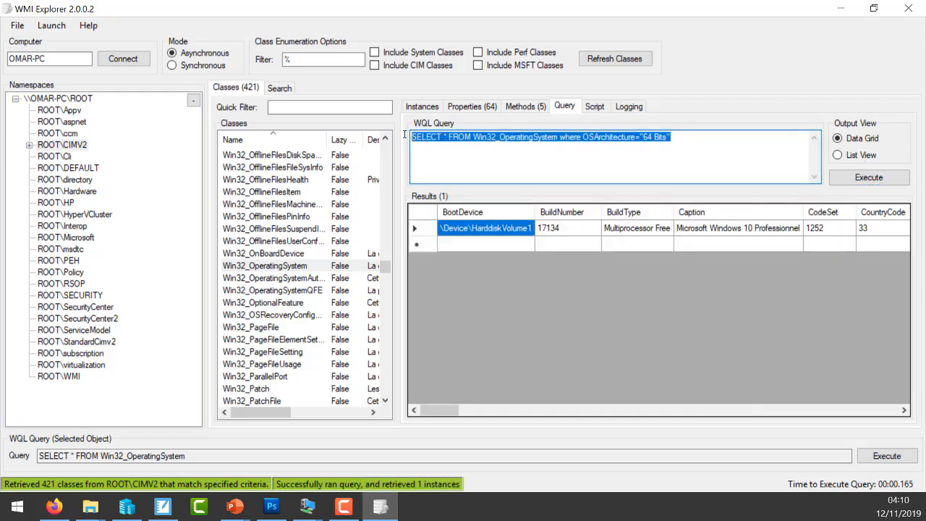
right_click(491, 140)
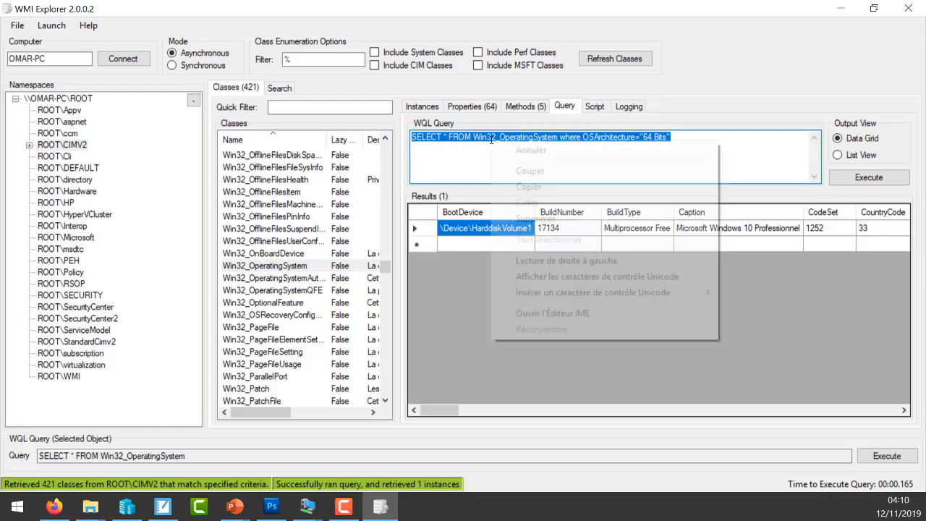
click(537, 189)
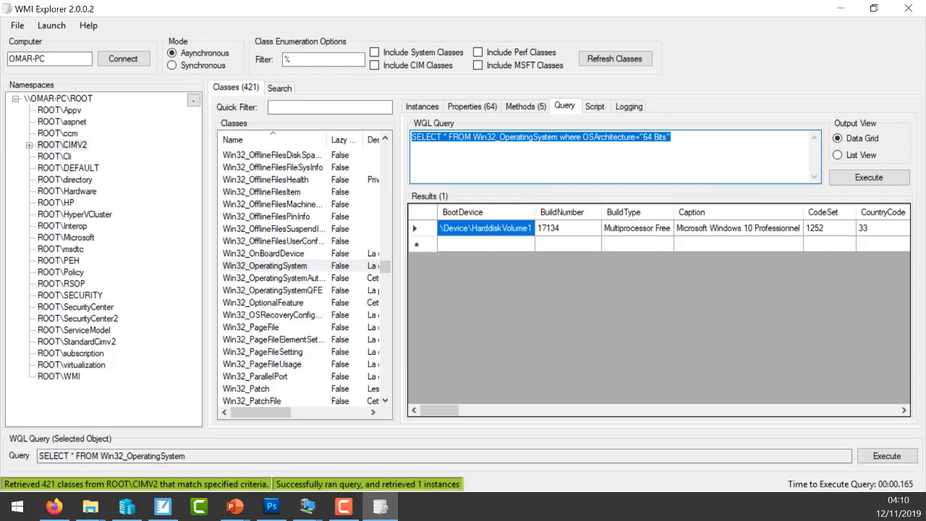
key(alt+Tab)
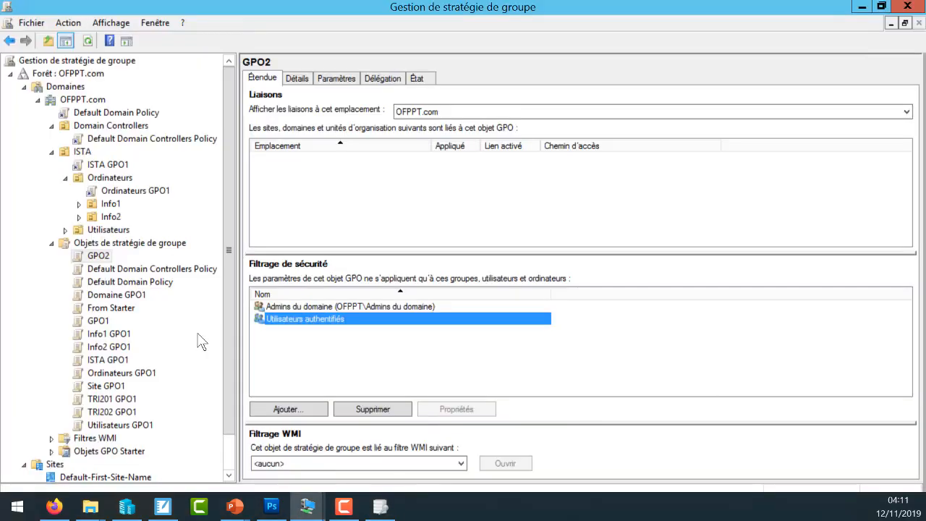
- Delete the existing OS X64 filter from Filtres WMI in OFPPT.com
click(53, 244)
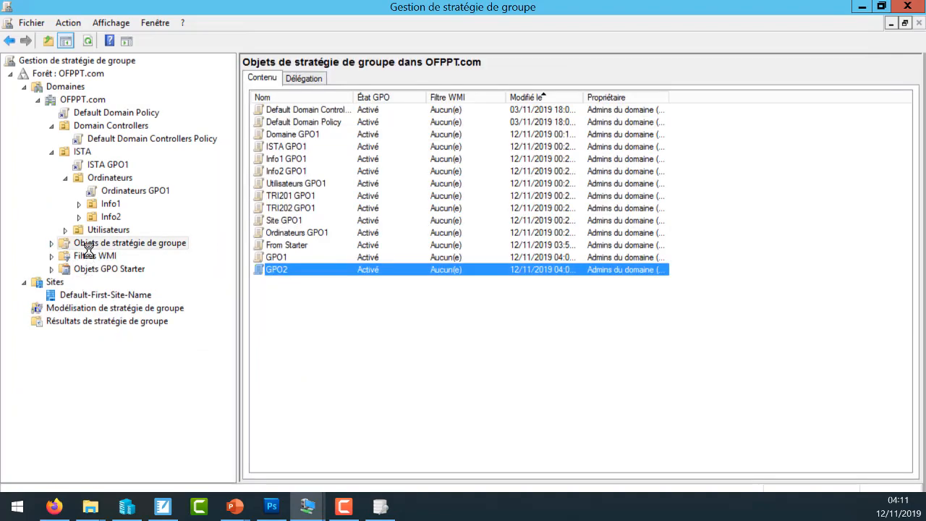
click(94, 255)
click(261, 77)
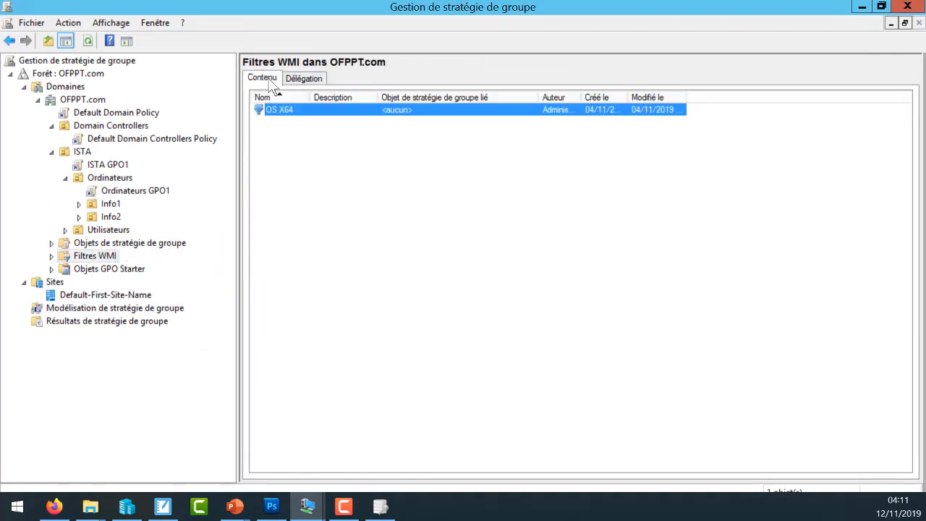
right_click(292, 110)
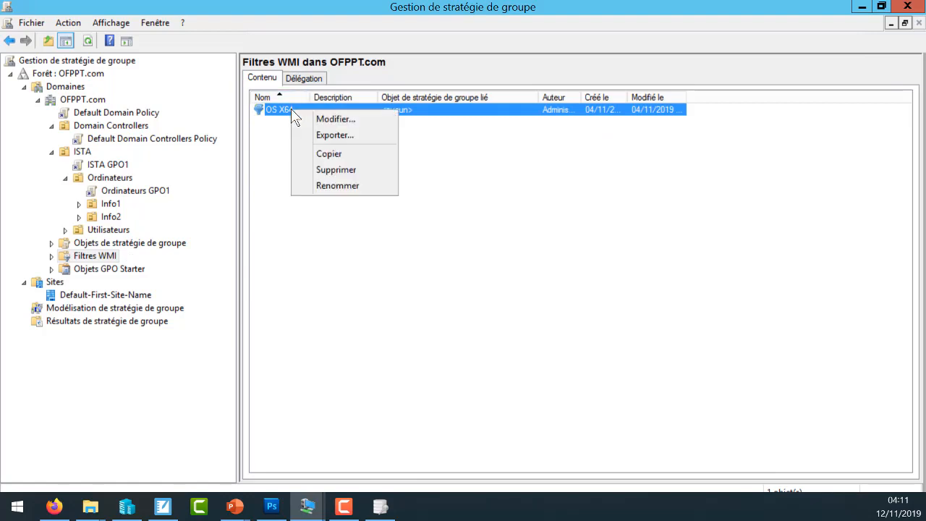
click(335, 169)
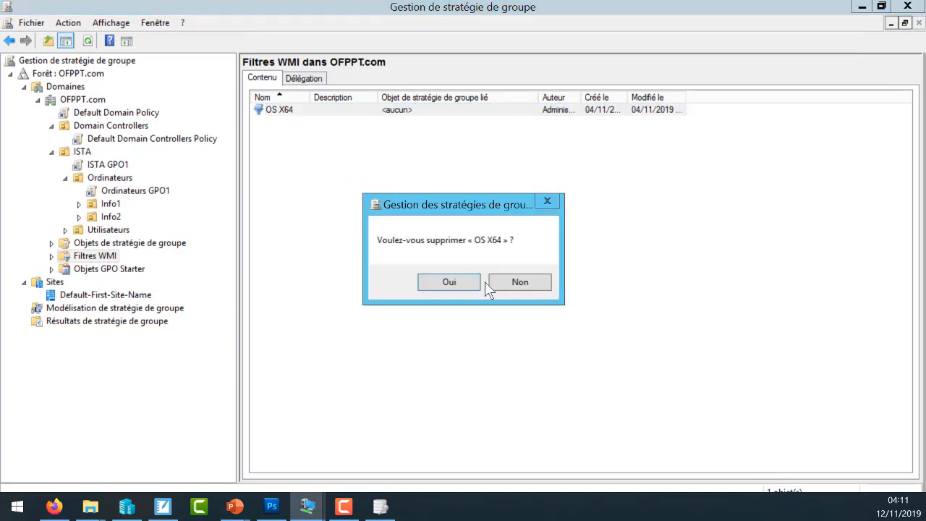
click(473, 285)
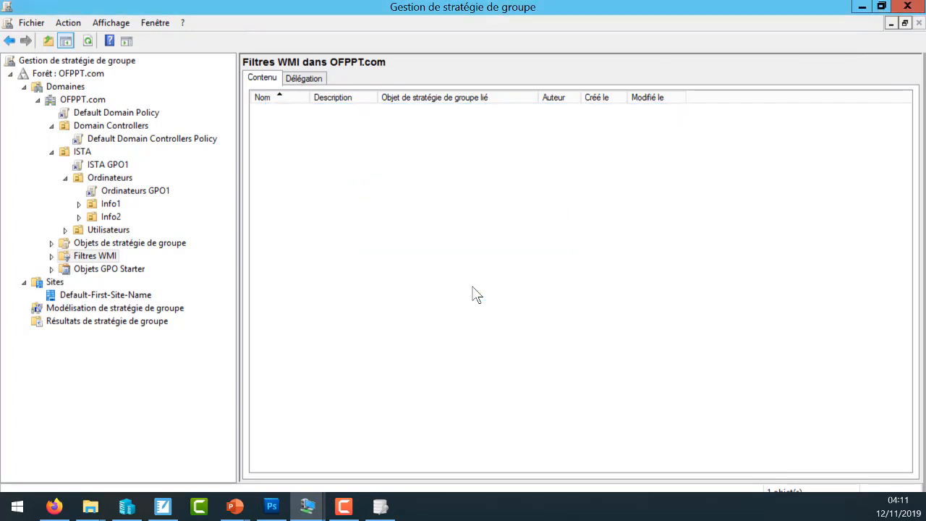
- Start a new WMI filter in Filtres WMI and name it OS 64bits
right_click(369, 192)
click(394, 196)
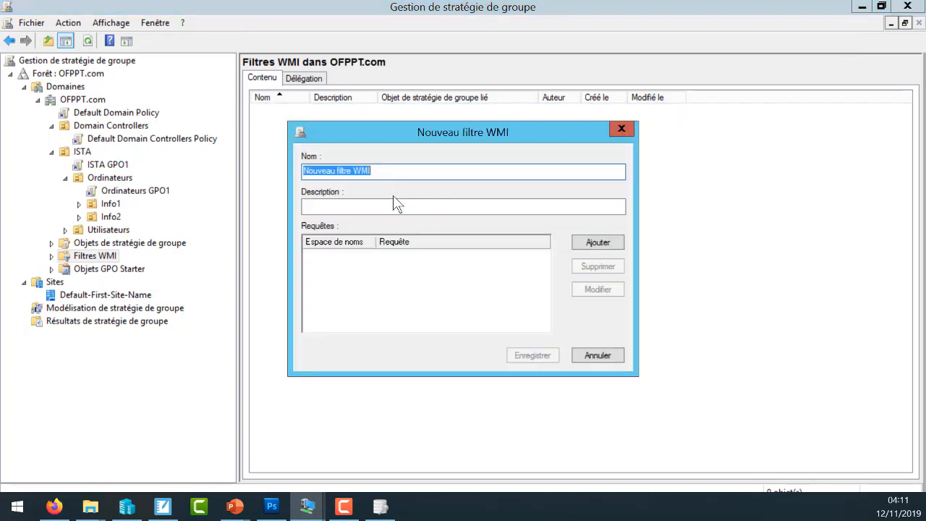
text(O)
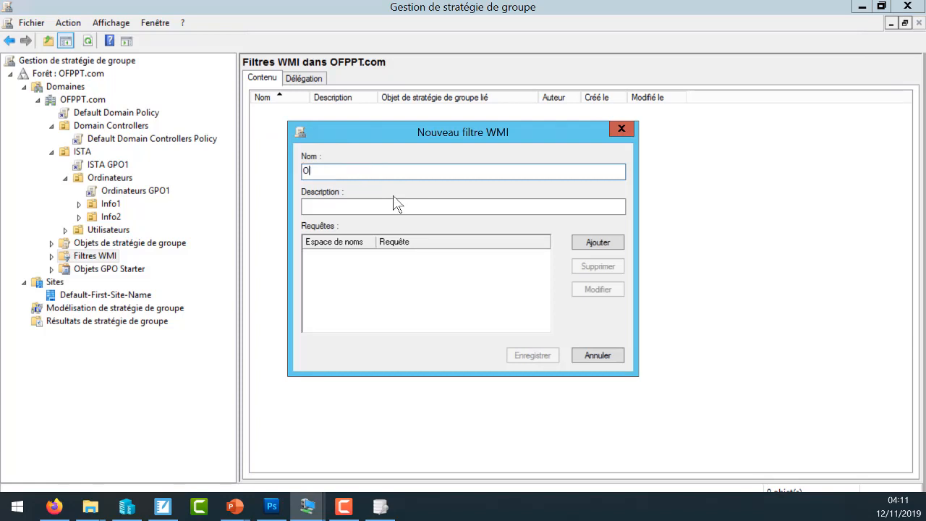
text(S 64bits)
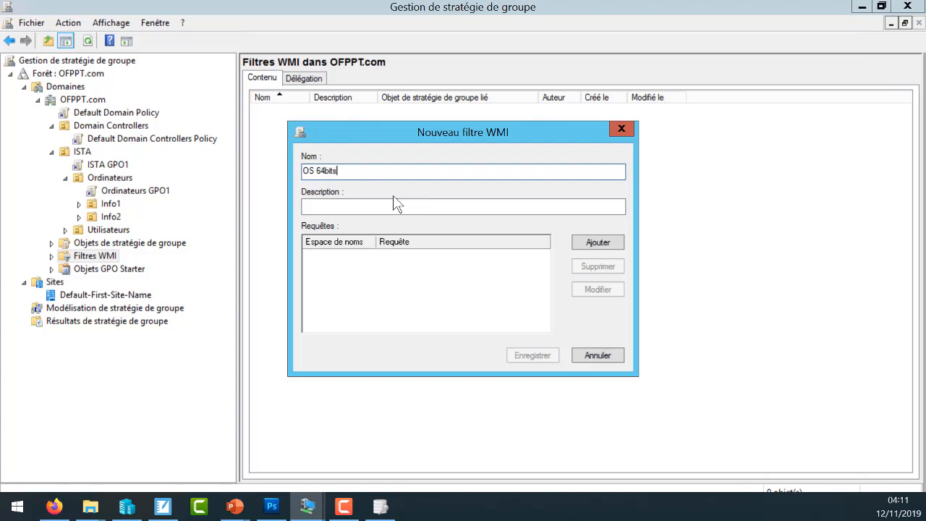
- Add the copied OSArchitecture="64 Bits" query in the root\CIMv2 namespace to the filter and save the filter
click(595, 243)
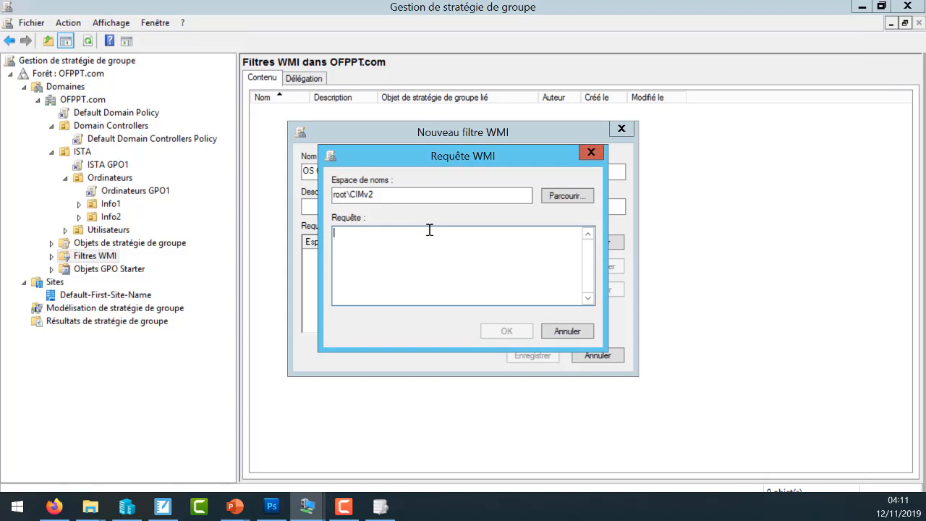
key(ctrl+v)
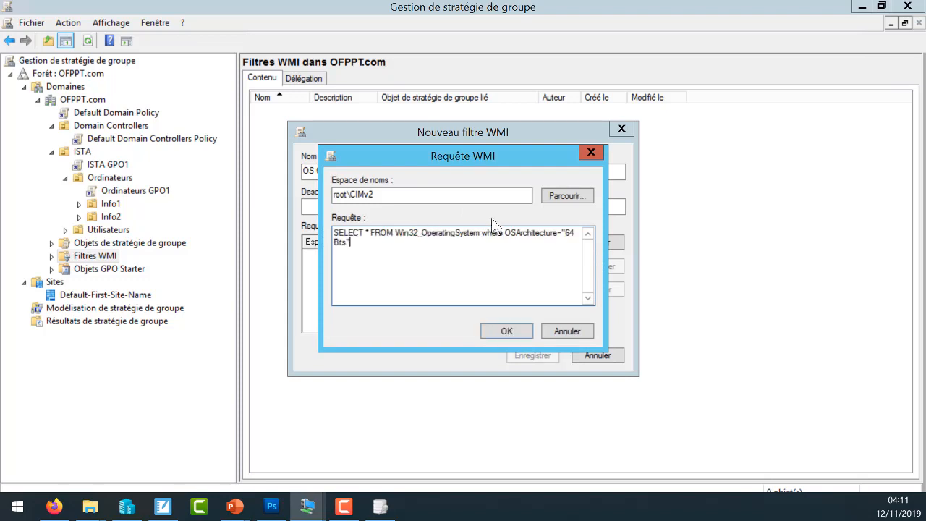
click(505, 331)
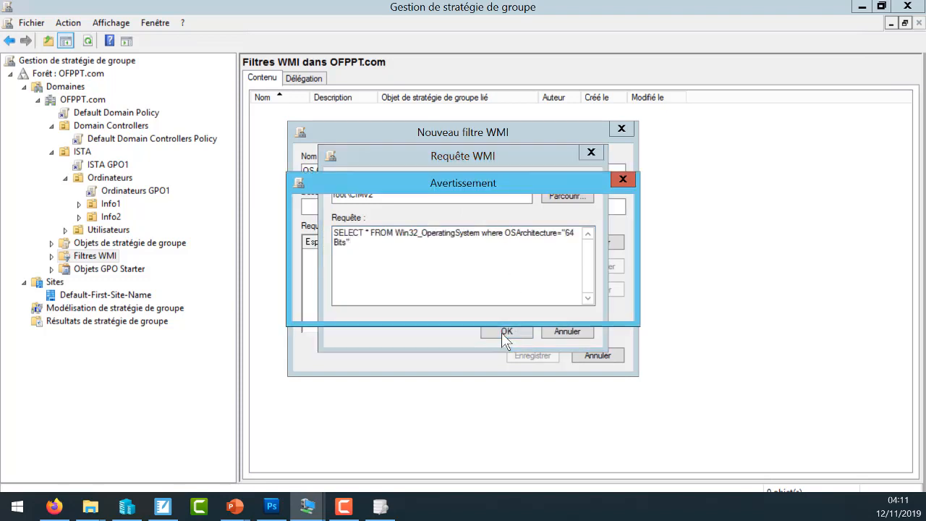
click(526, 302)
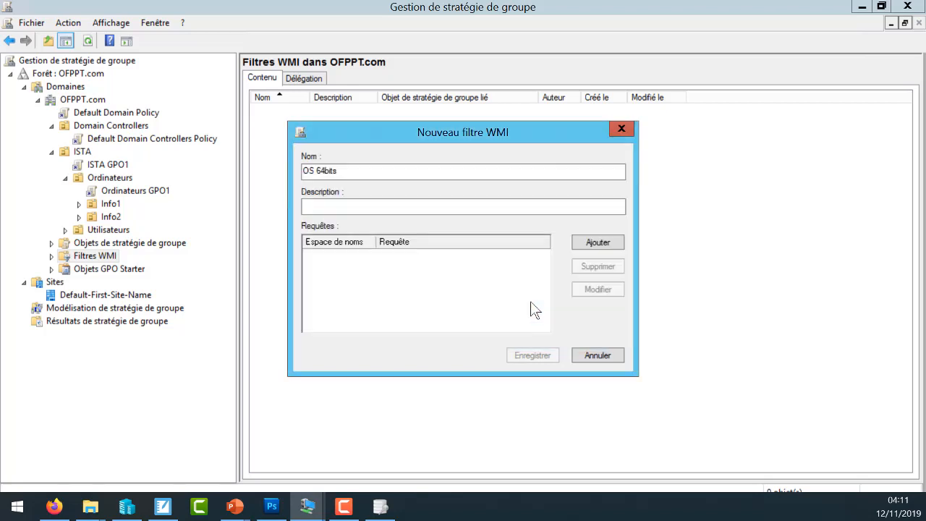
click(533, 354)
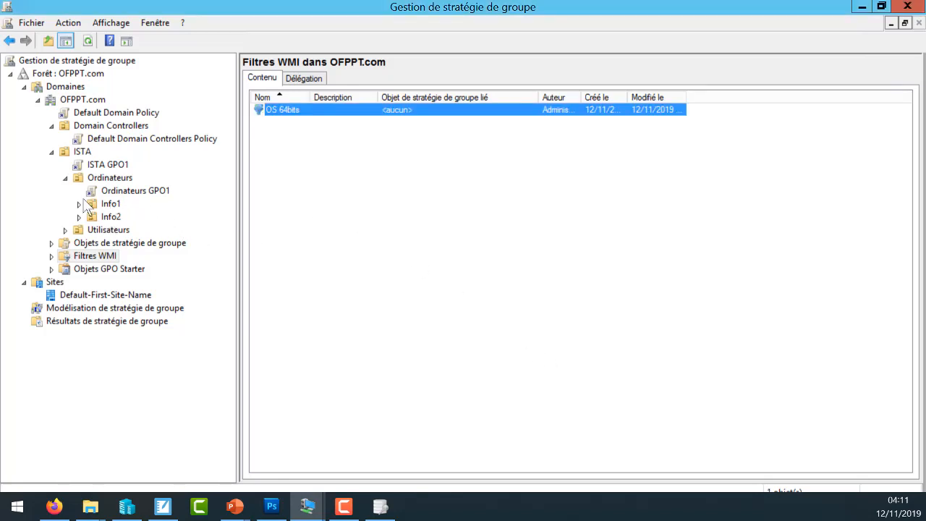
- Try to choose a WMI filter for GPO2 under Objets de stratégie de groupe
click(52, 243)
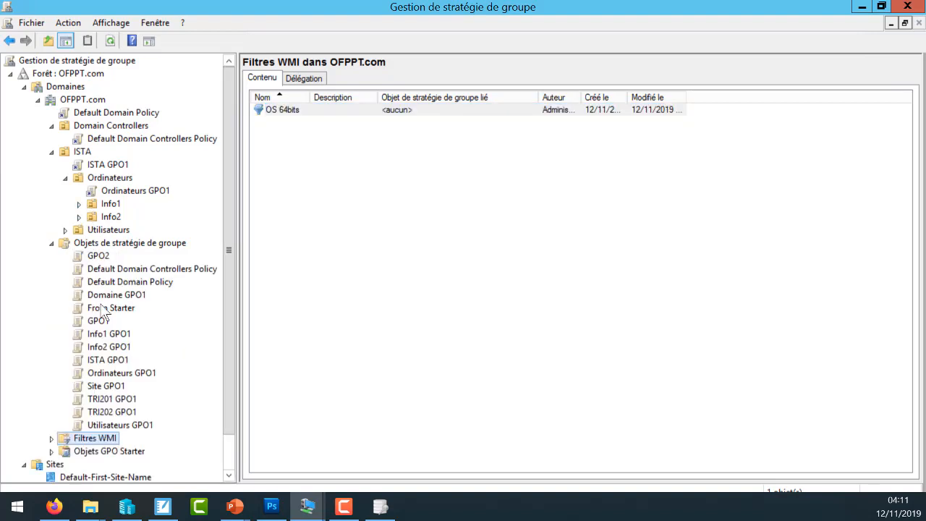
click(100, 256)
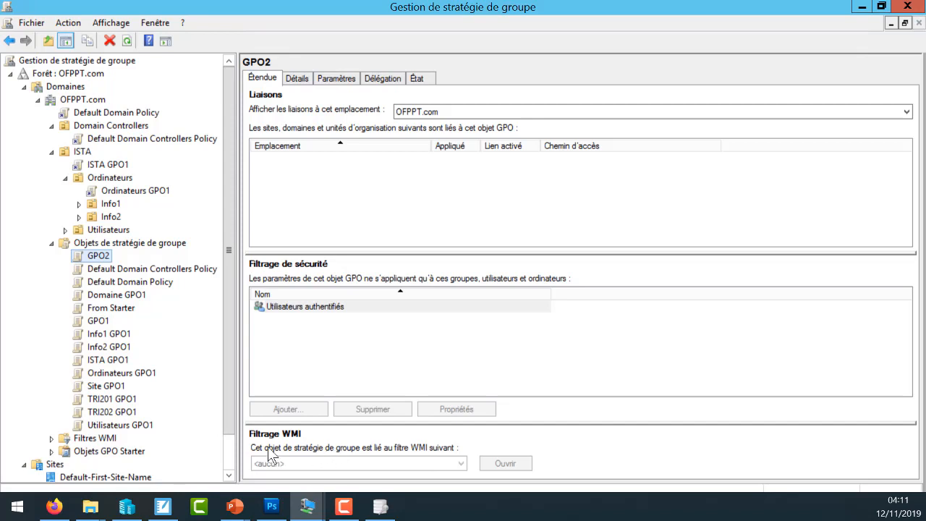
click(312, 463)
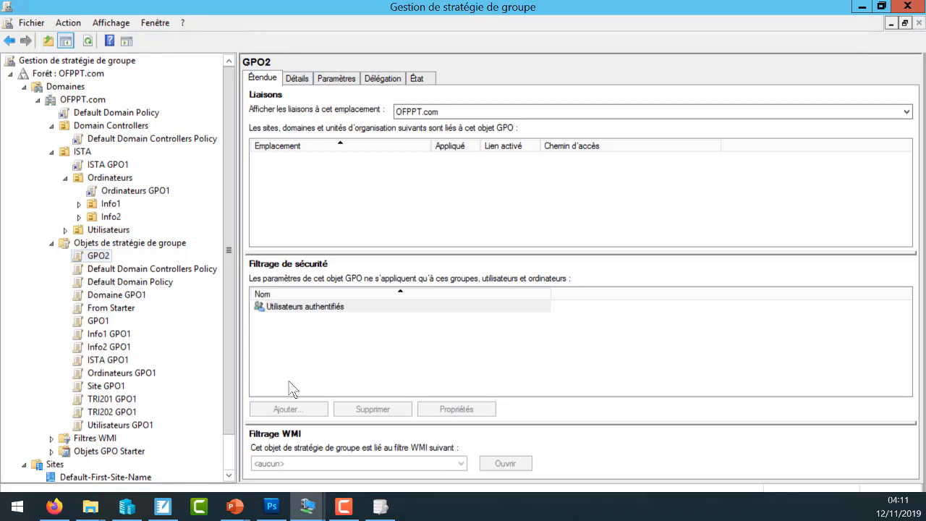
- Link the From Starter GPO to the OS 64bits WMI filter and accept the filter change
click(110, 309)
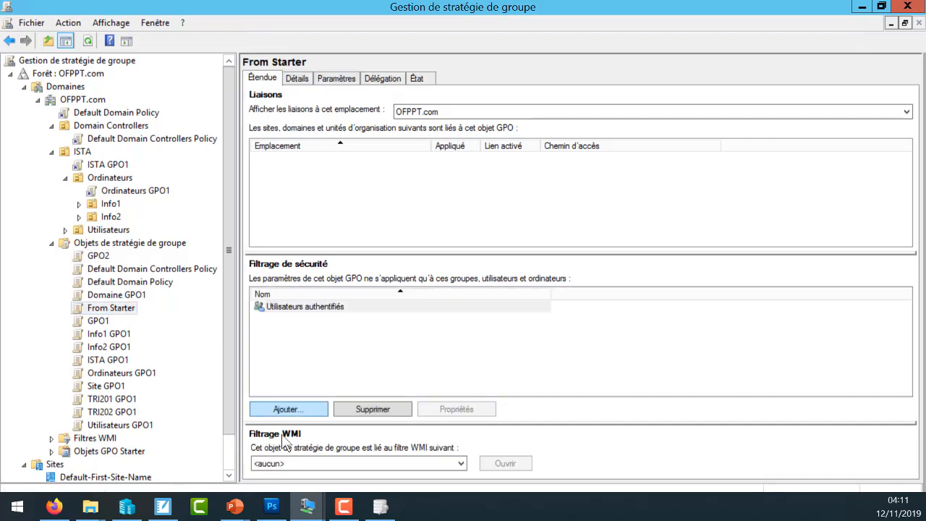
click(312, 461)
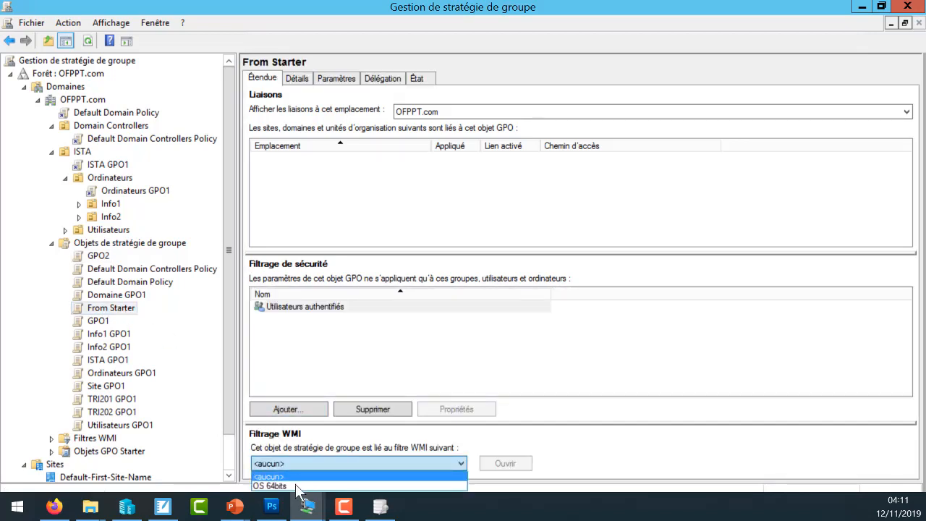
click(304, 486)
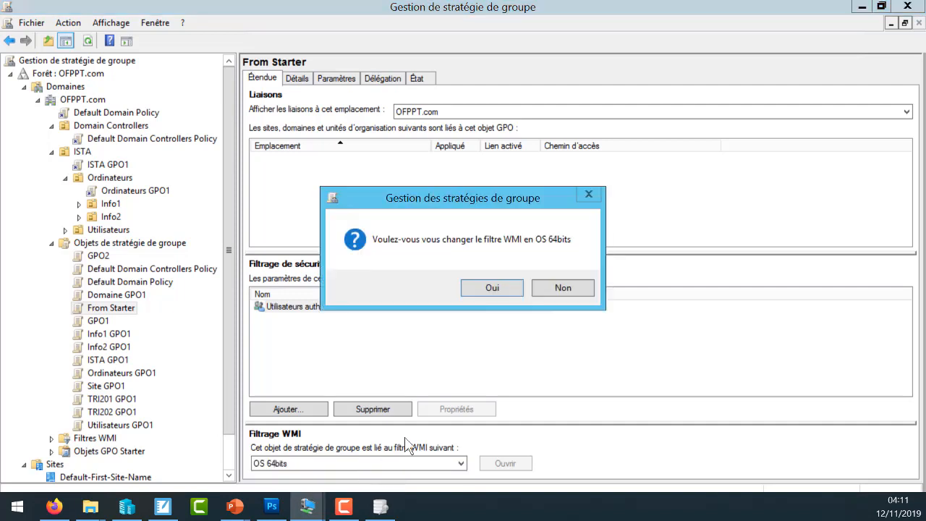
click(483, 289)
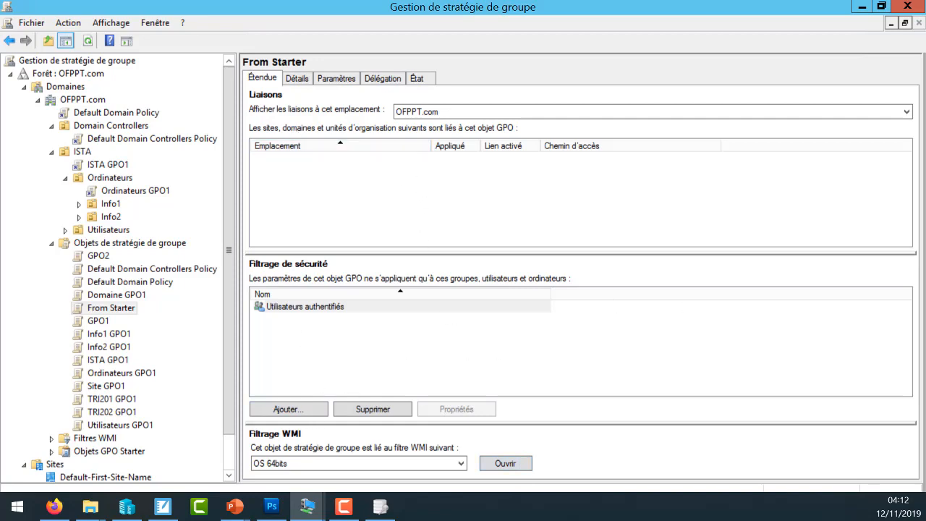
- Switch to the PowerPoint slide on WMI filters and underline WQL in the second bullet with the pen
key(alt+Tab)
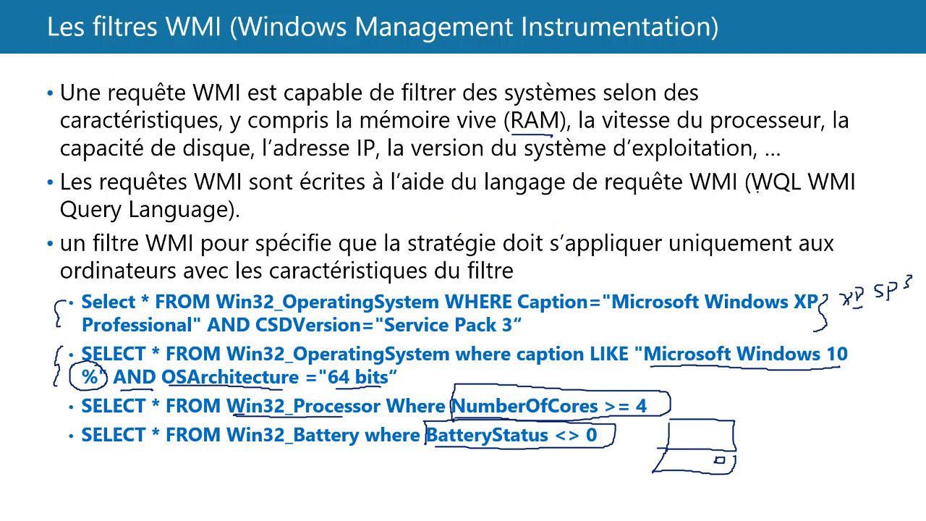
drag(753, 190, 787, 191)
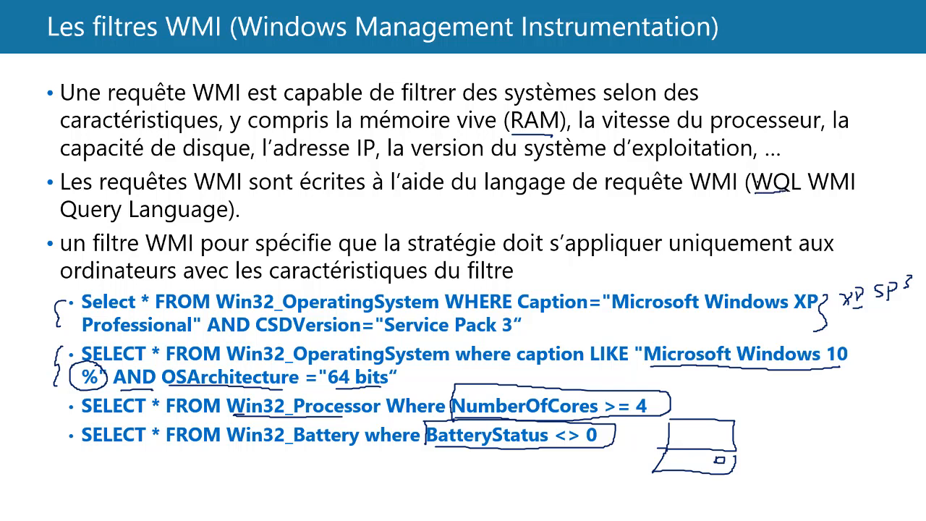
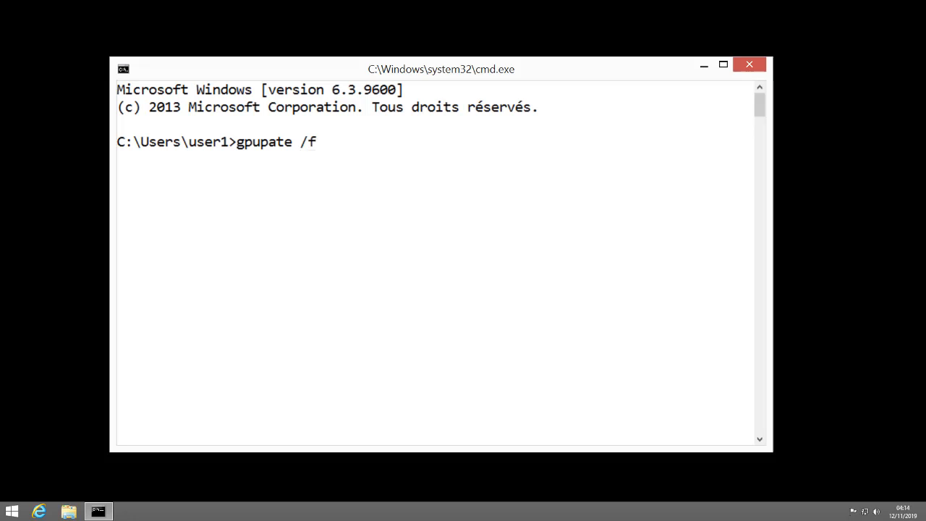
- Force a Group Policy update on the client with gpupdate /force and minimize the command prompt
text(orce)
key(Return)
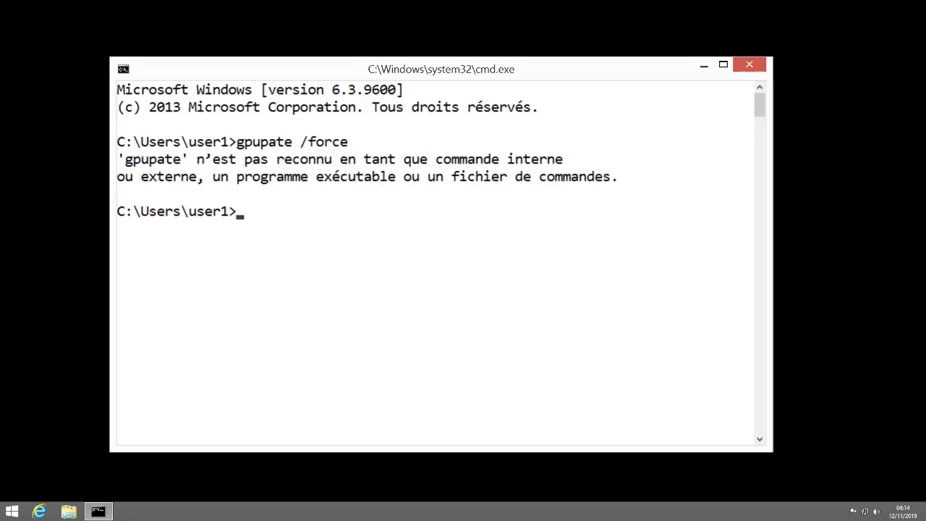
key(Up)
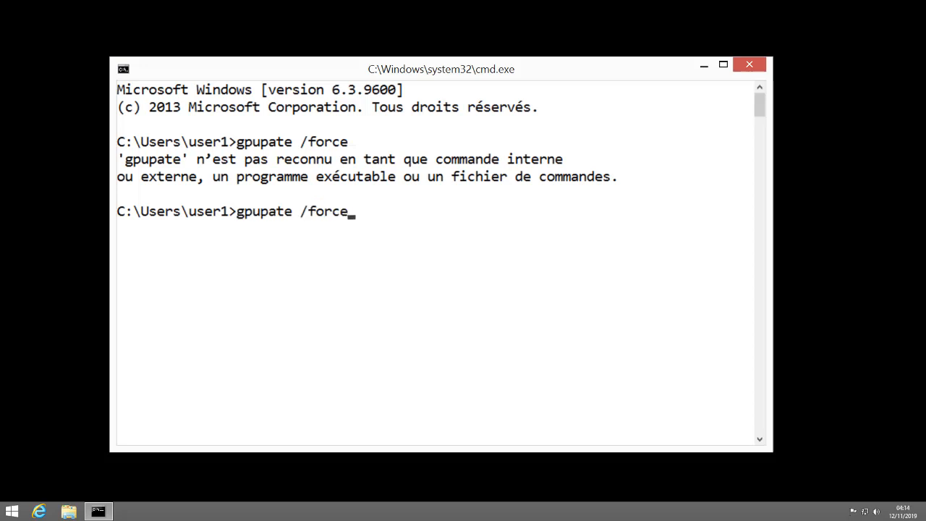
key(Left)
key(Left)
key(Left)
key(Left)
key(Left)
key(Left)
key(Left)
key(Left)
key(Left)
key(Left)
text(d)
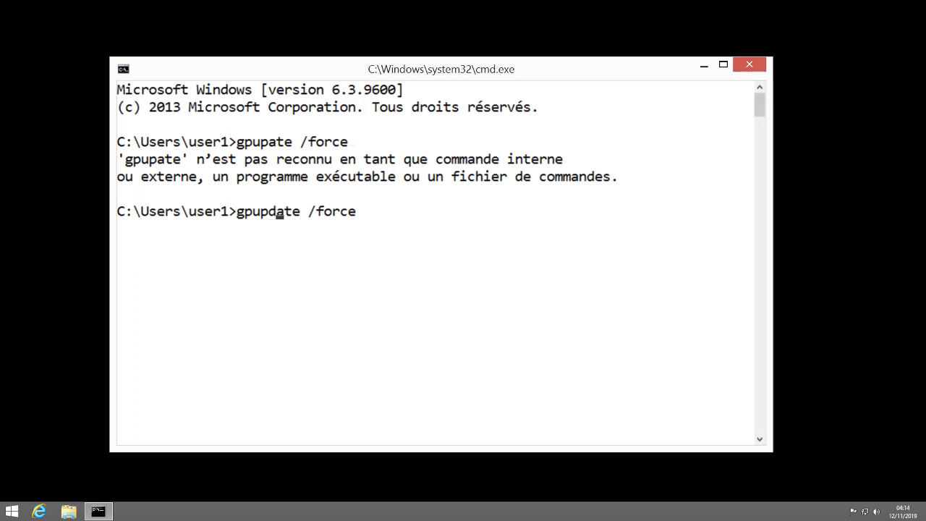
key(Return)
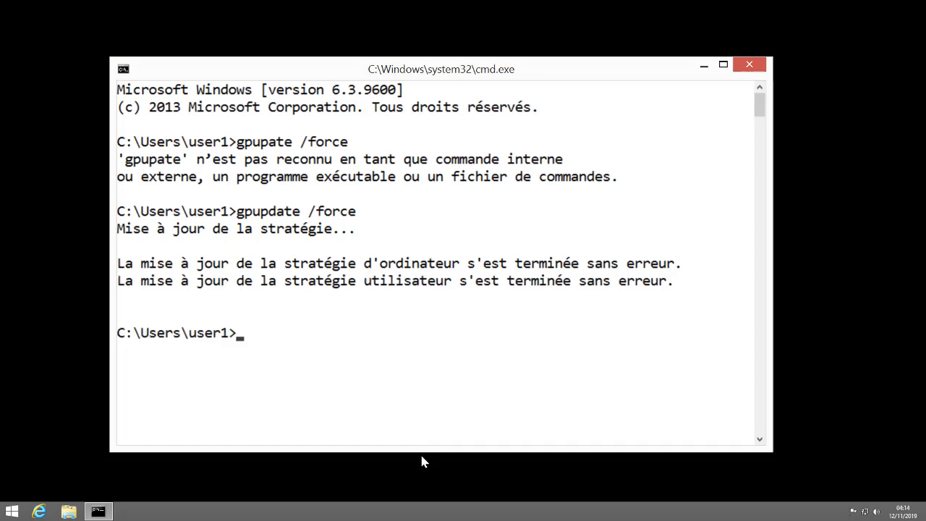
click(704, 67)
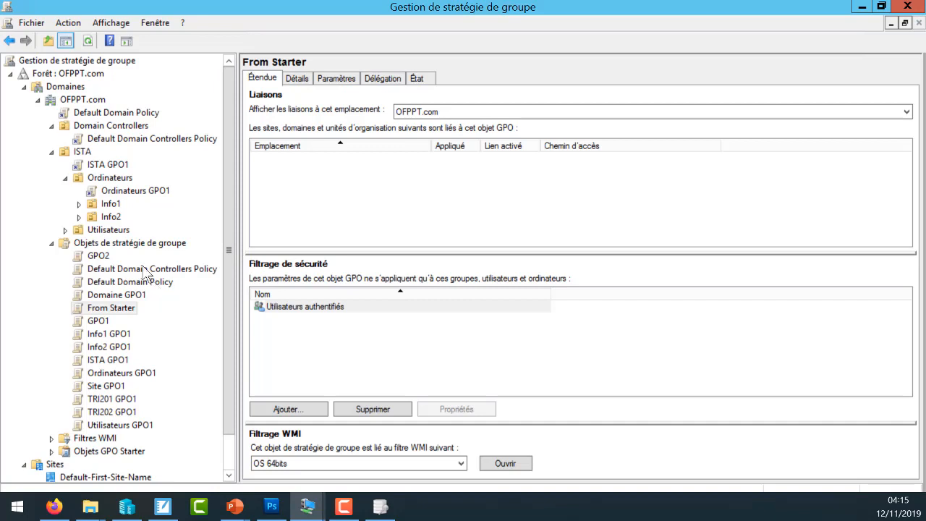
- In Gestion de stratégie de groupe, open Domaine GPO1 from Objets de stratégie de groupe for editing
click(136, 244)
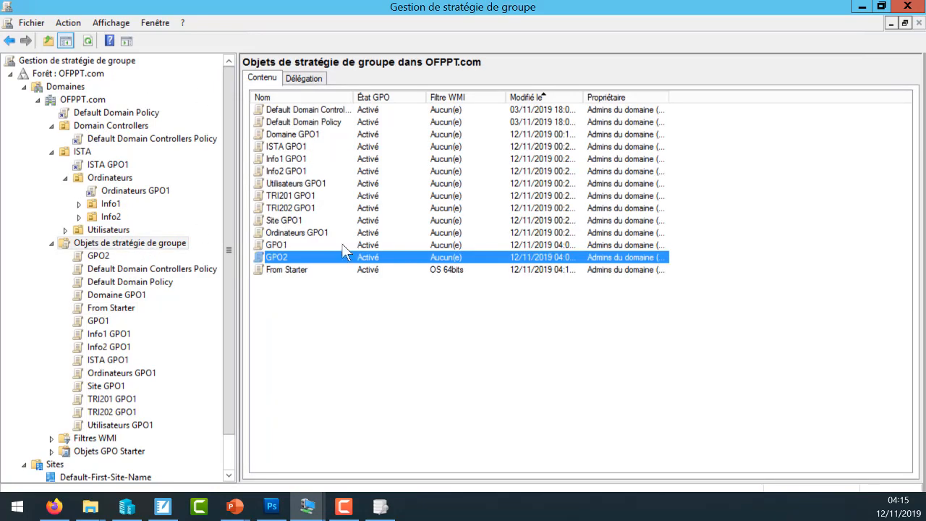
right_click(312, 306)
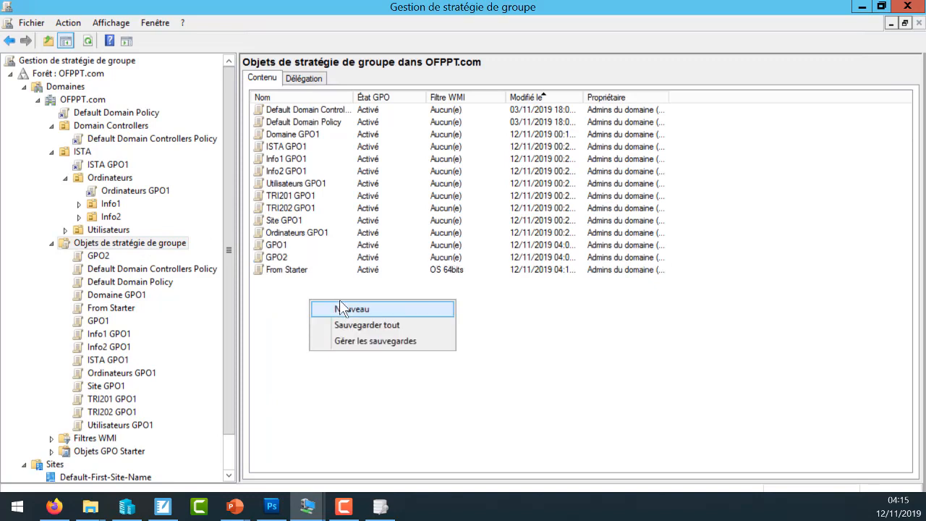
click(282, 134)
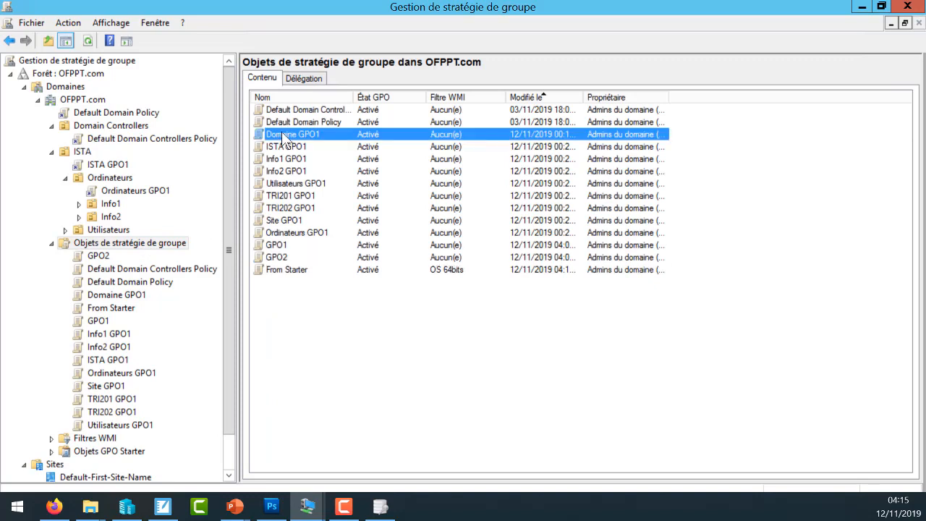
right_click(282, 131)
click(315, 142)
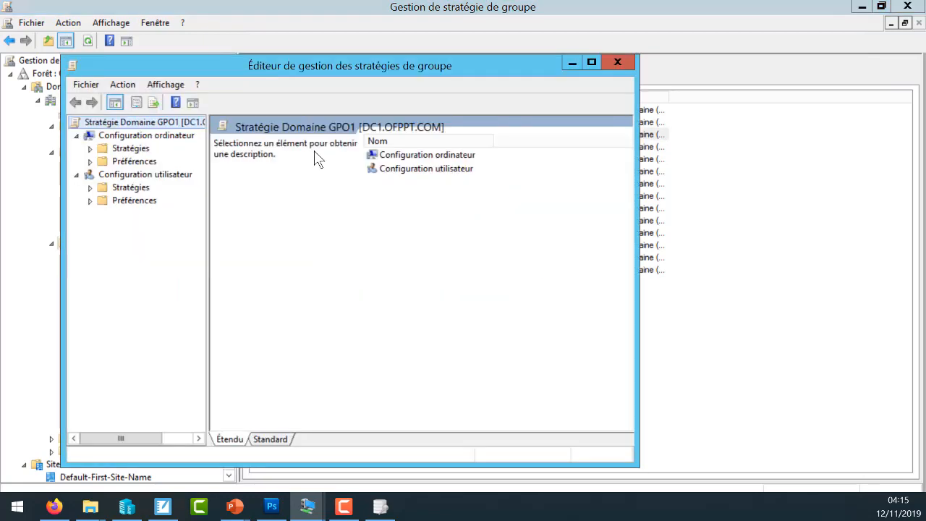
- Open the Papier peint du Bureau setting in the user configuration's administrative templates, inside the Bureau subfolder of Bureau
click(90, 187)
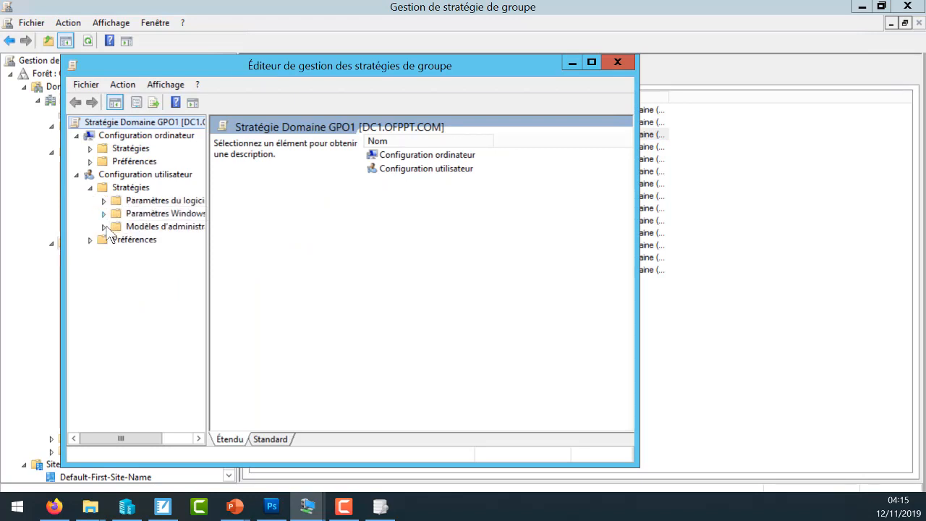
click(104, 227)
click(117, 240)
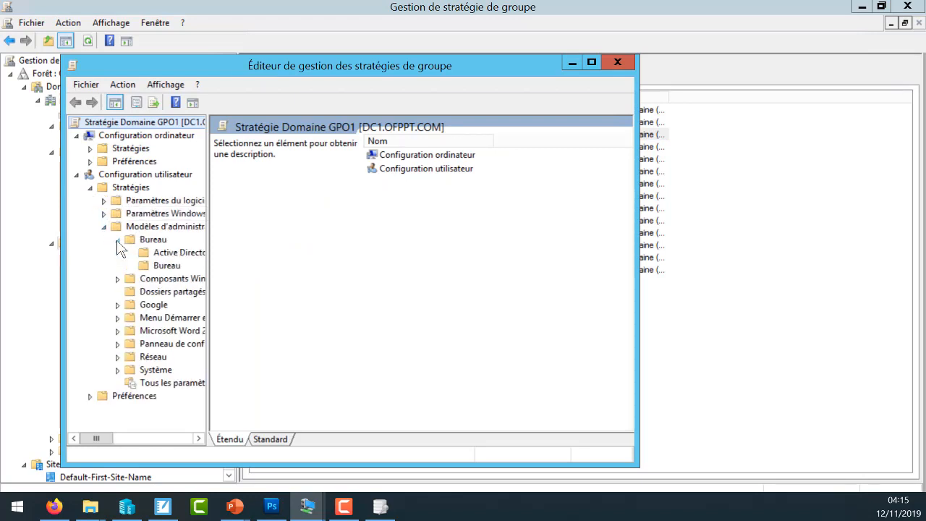
click(153, 266)
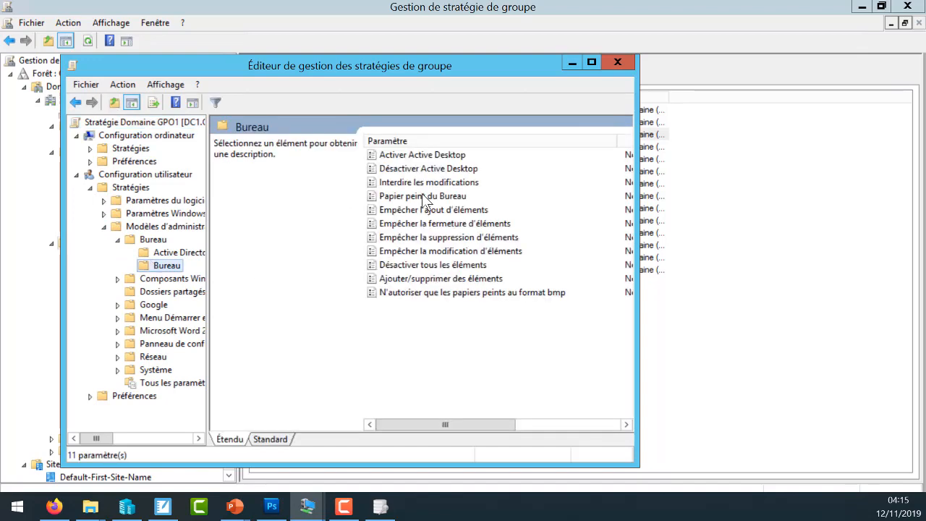
click(425, 199)
double_click(425, 199)
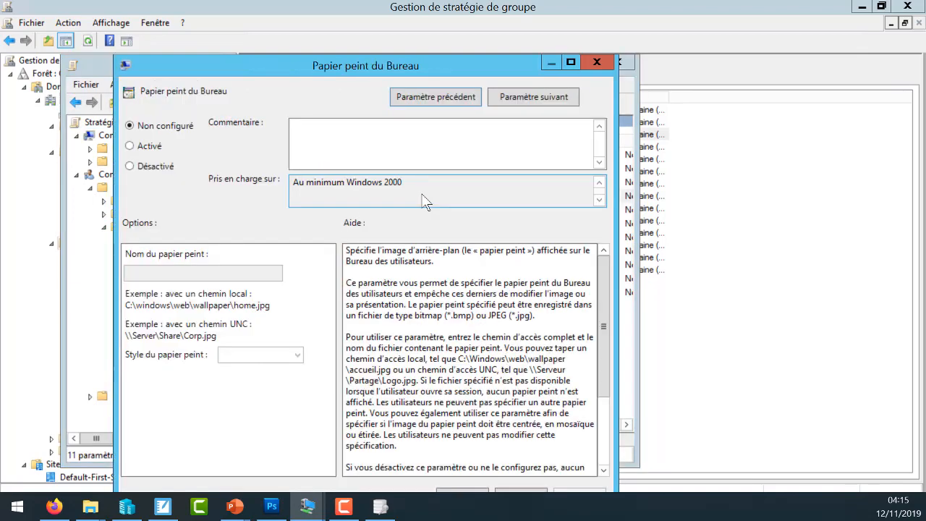
- Enable the desktop wallpaper policy with the image path \\dc1\backgroud\koala.jpg and the style Remplir, and save the setting
click(146, 147)
click(156, 274)
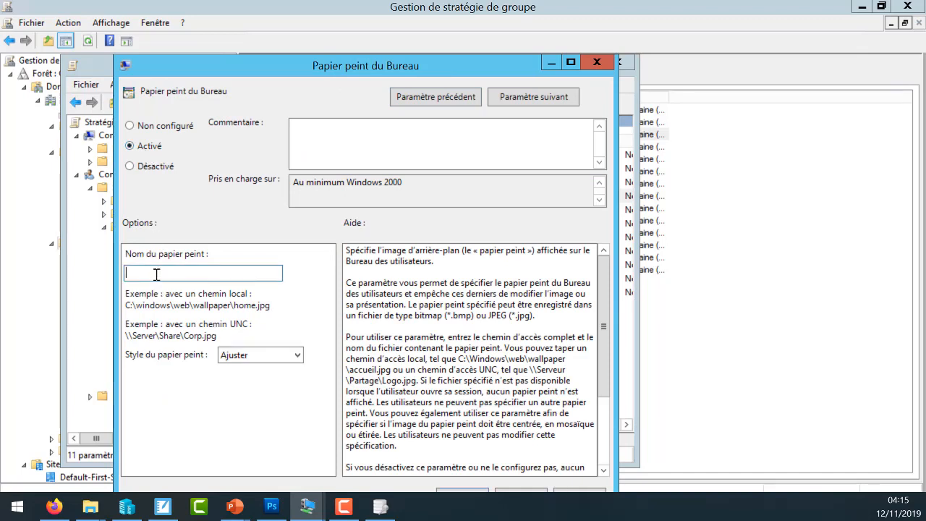
text(\)
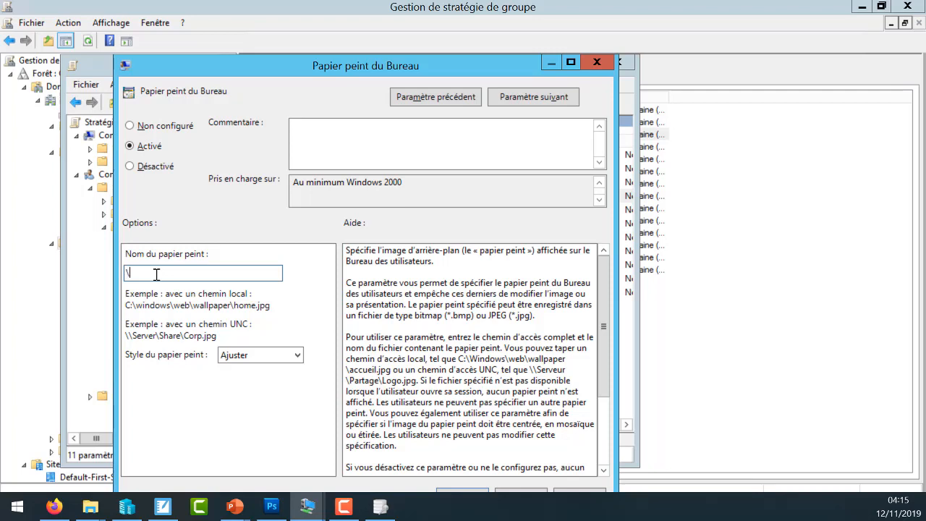
text(\dc1\Backgroud\koa)
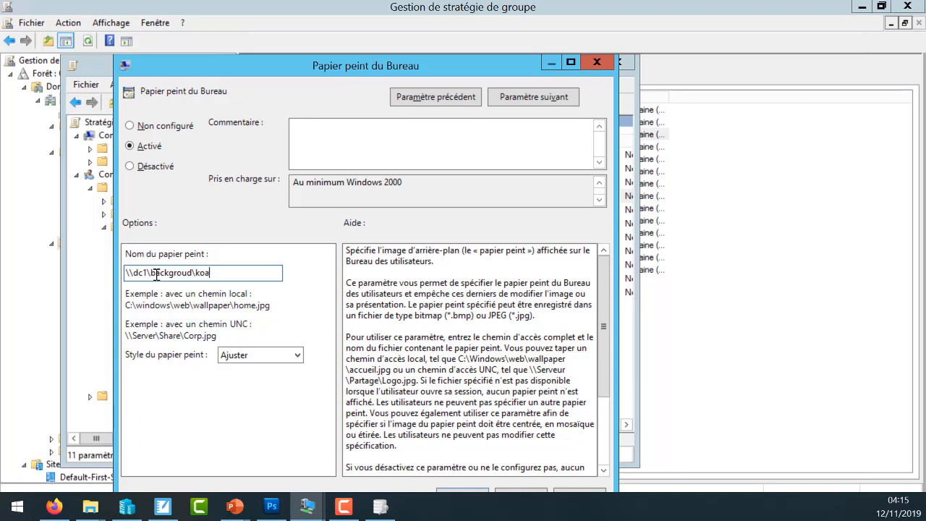
text(la.jpg)
click(251, 354)
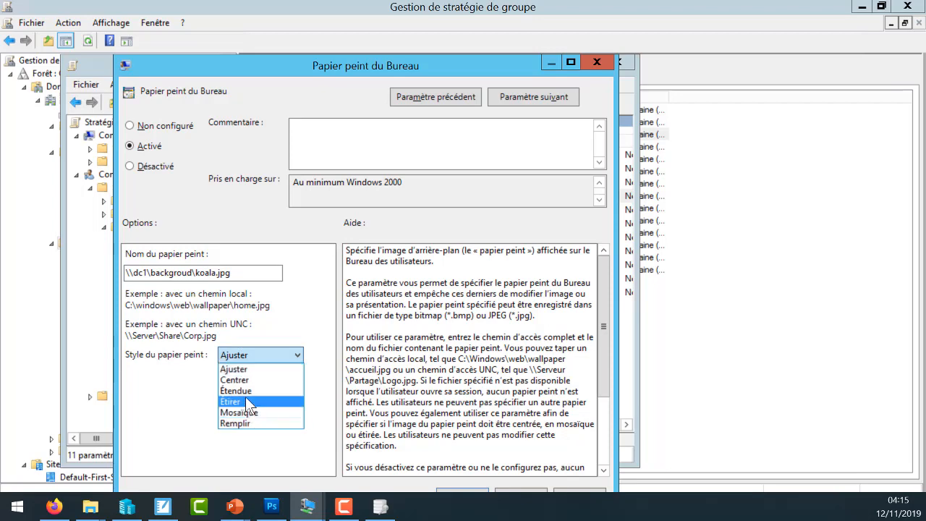
click(256, 422)
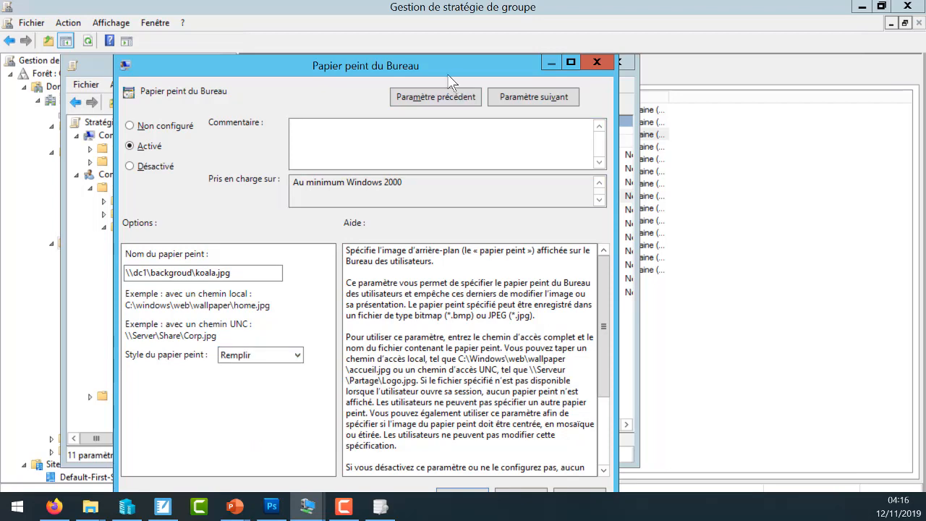
drag(455, 67, 459, 25)
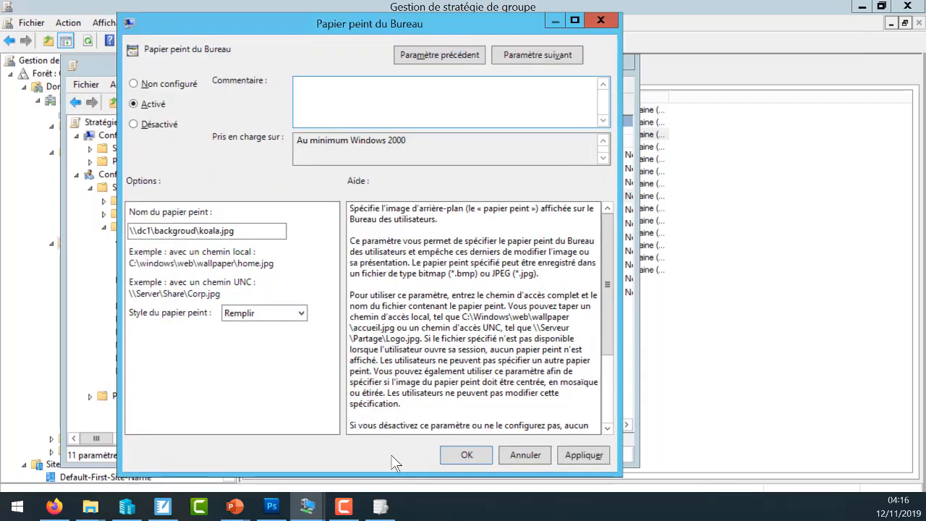
click(460, 454)
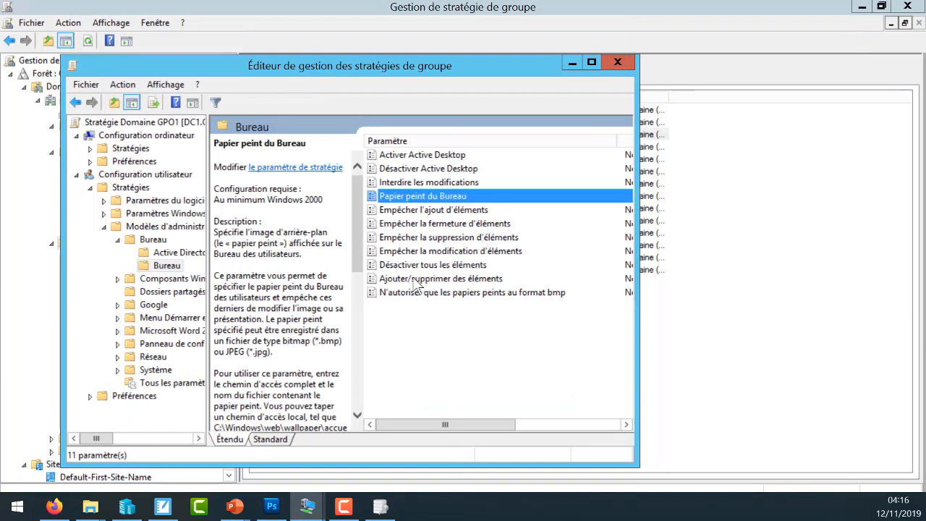
- Enable the policy Supprimer l'icône de la Corbeille du Bureau in the parent Bureau folder and save it
click(155, 239)
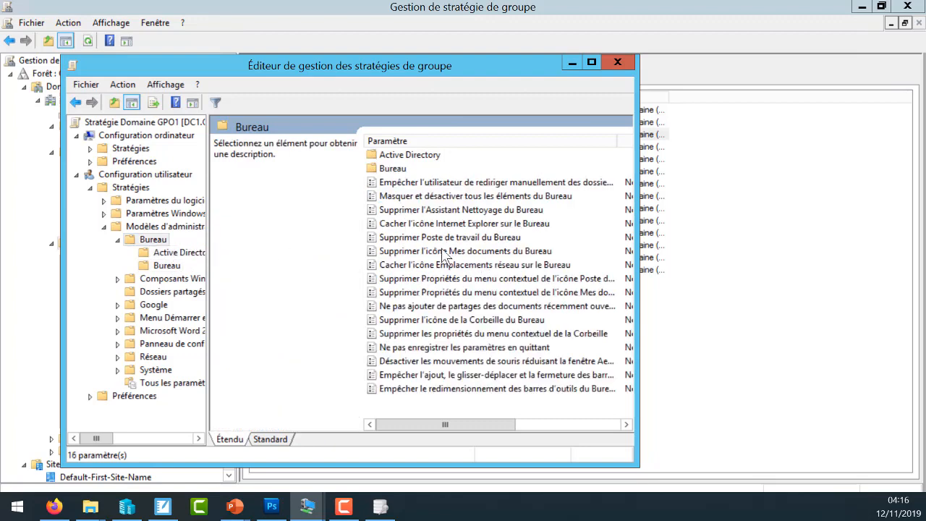
click(468, 322)
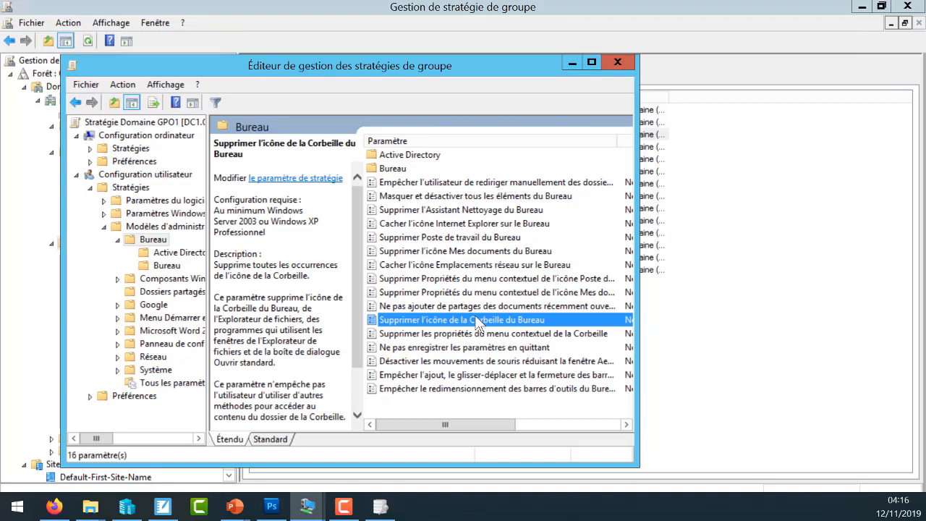
double_click(476, 322)
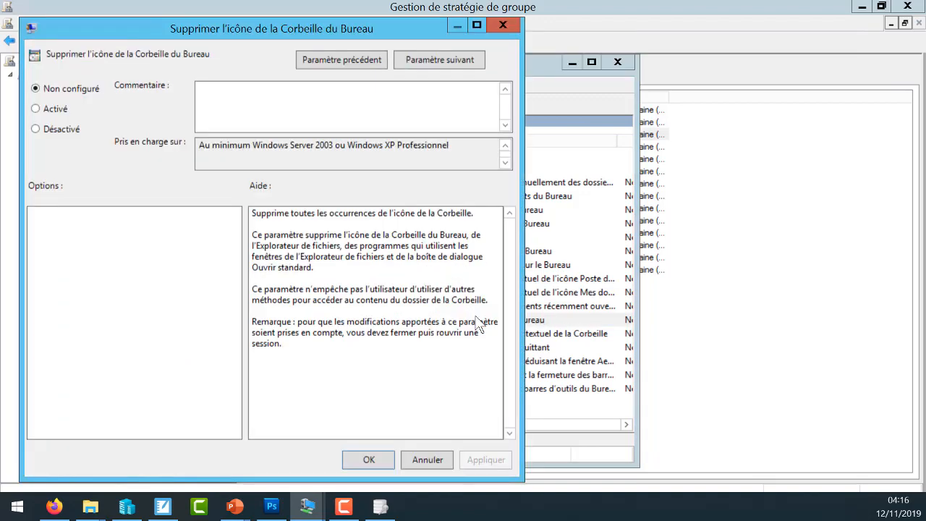
click(61, 107)
click(369, 460)
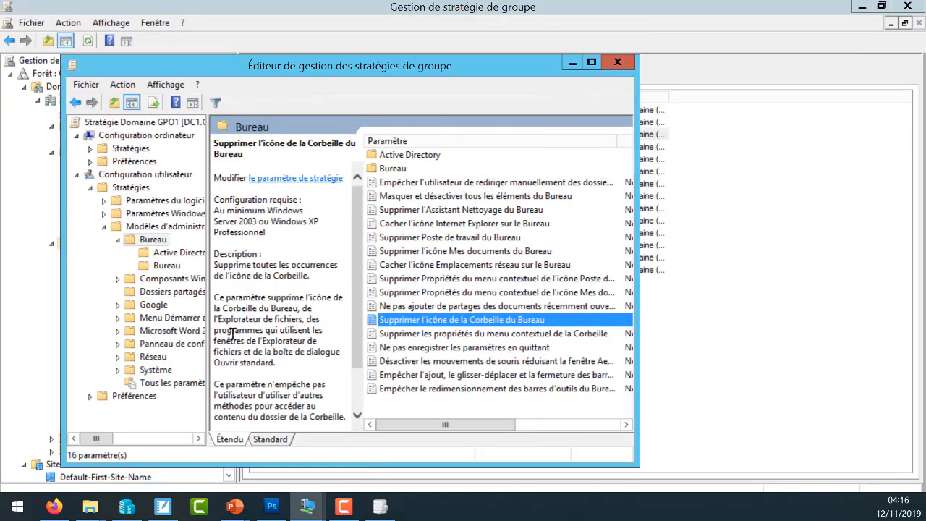
- Enable the policy Verrouiller la Barre des tâches in the Menu Démarrer et barre des tâches folder and save it
click(104, 227)
click(104, 227)
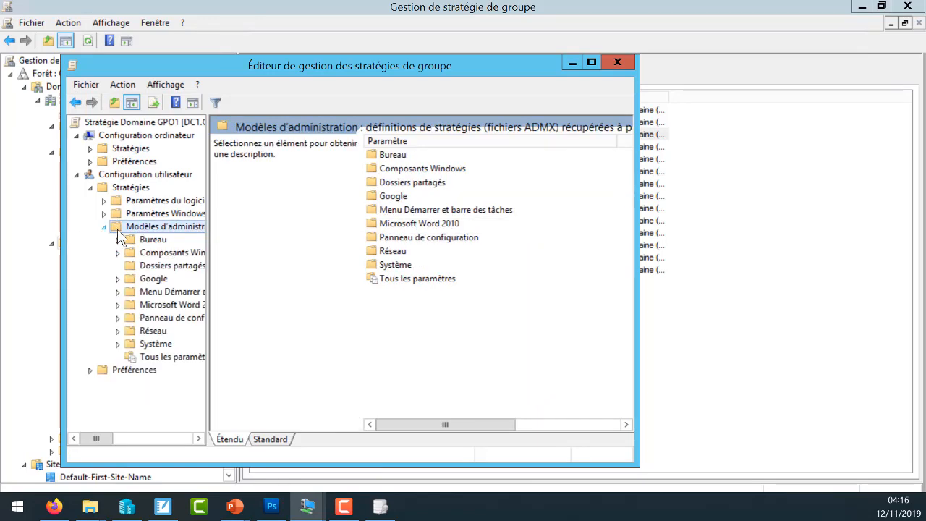
click(177, 293)
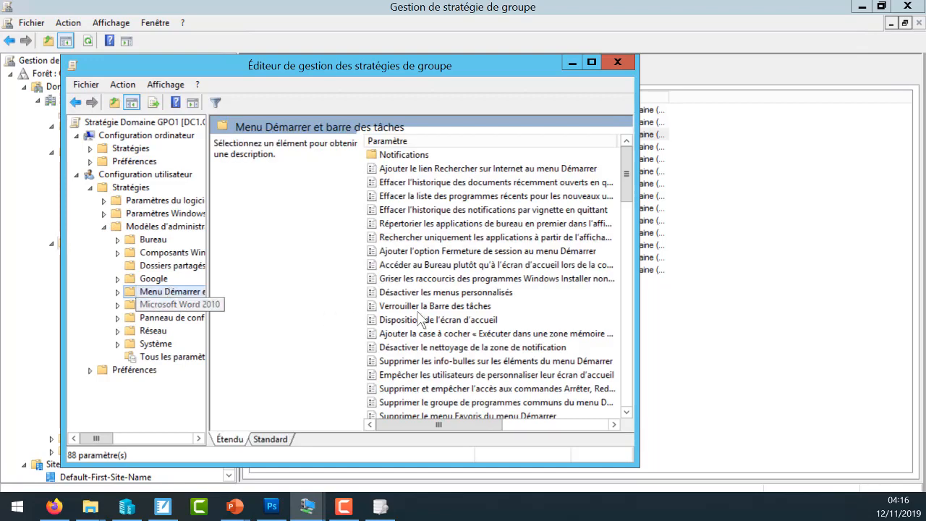
double_click(459, 309)
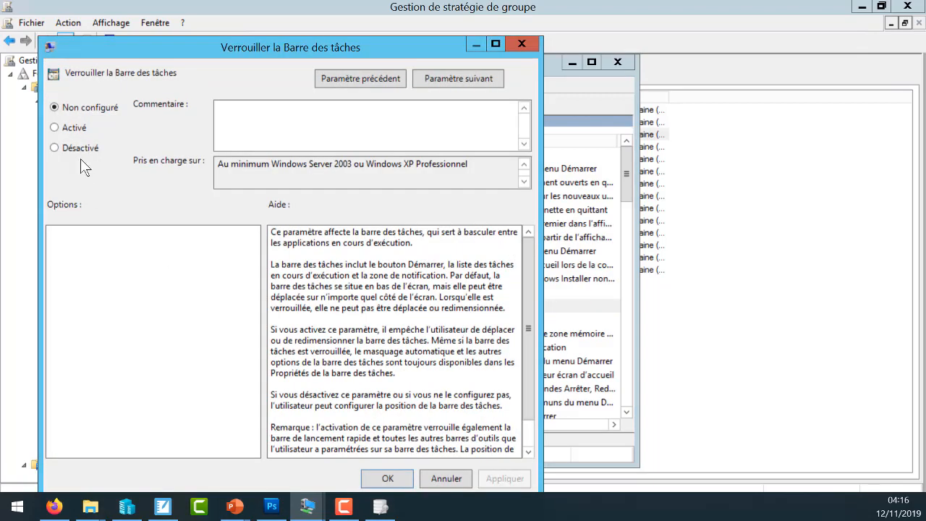
click(73, 128)
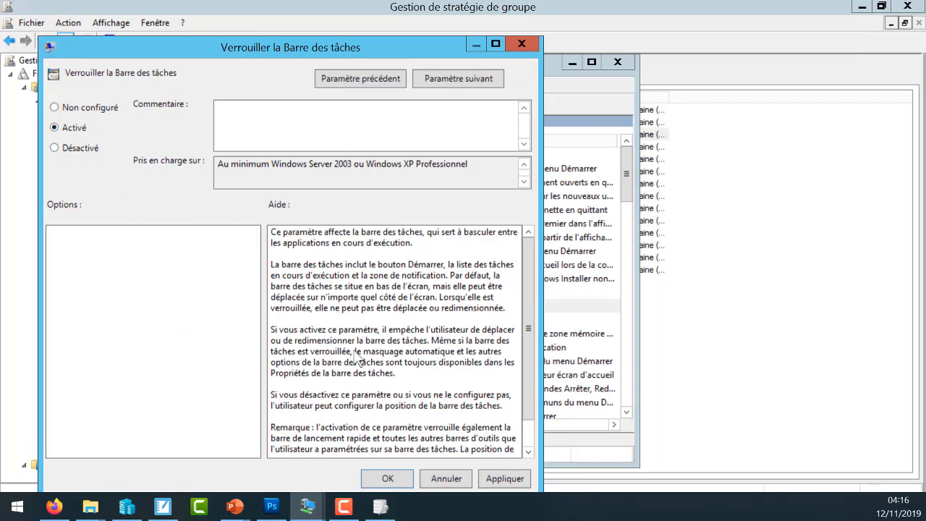
click(391, 479)
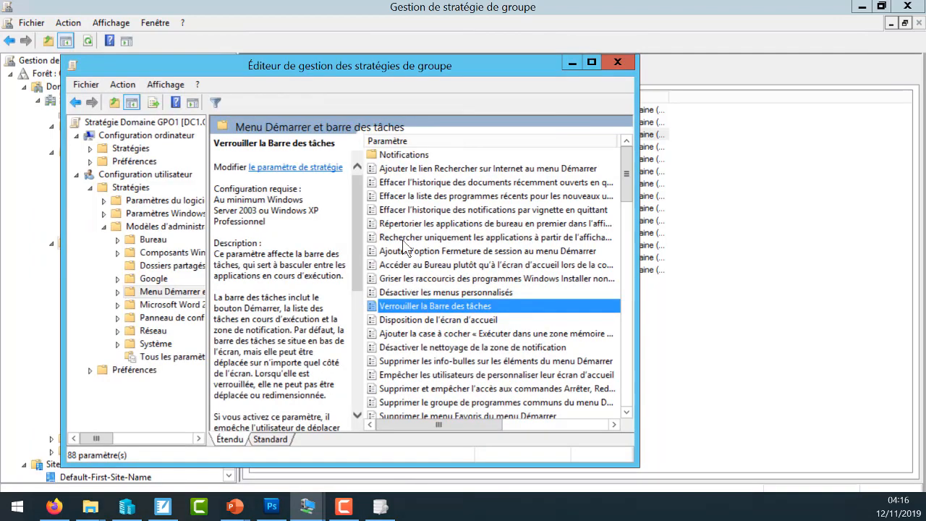
- Close the policy editor and link Domaine GPO1 to the OFPPT.com domain, accepting the link
click(617, 63)
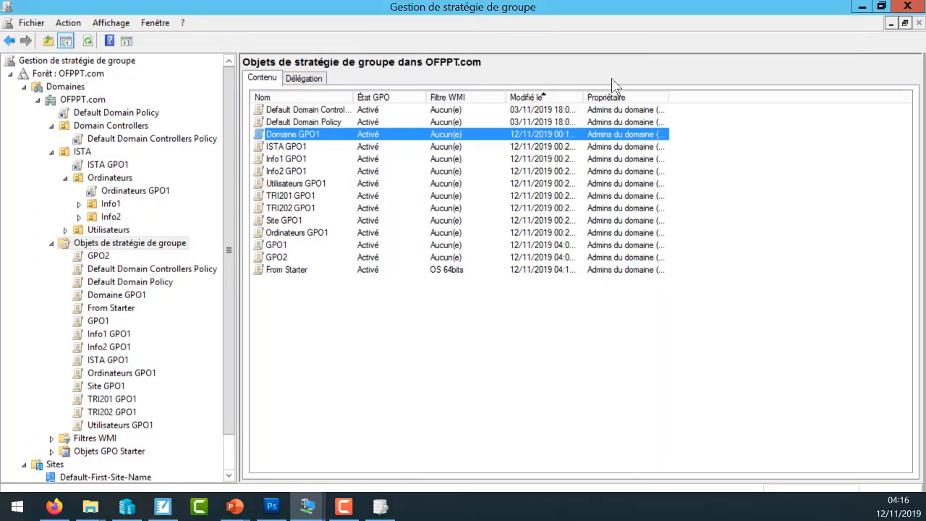
drag(292, 134, 92, 101)
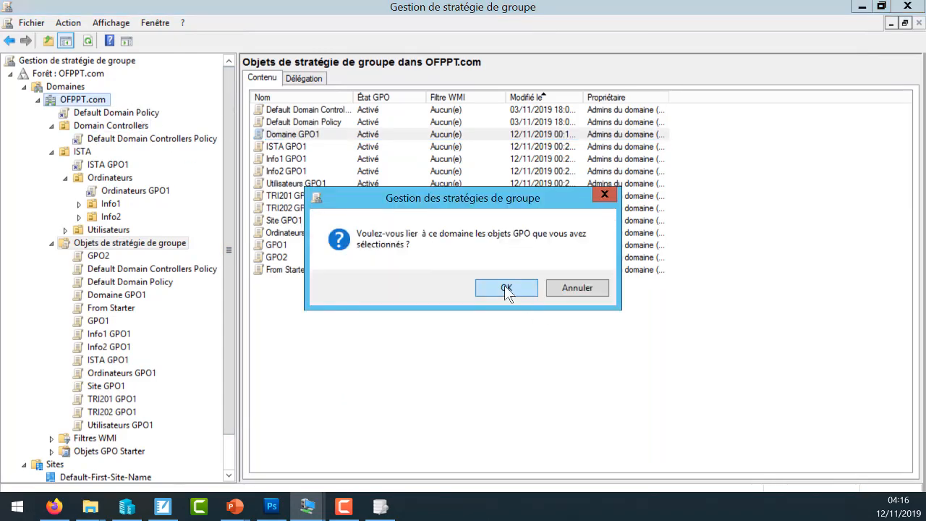
click(504, 288)
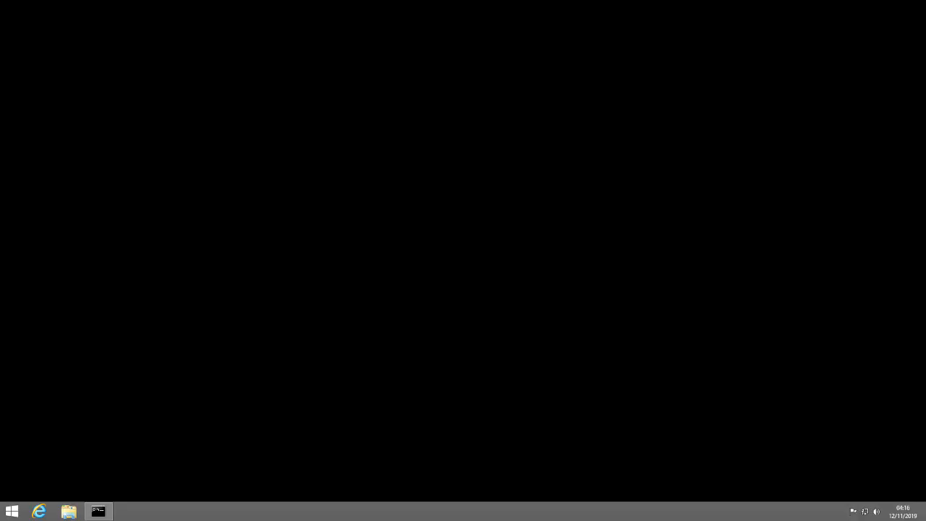
- Restore the command prompt on the client machine and rerun gpupdate /force
click(98, 512)
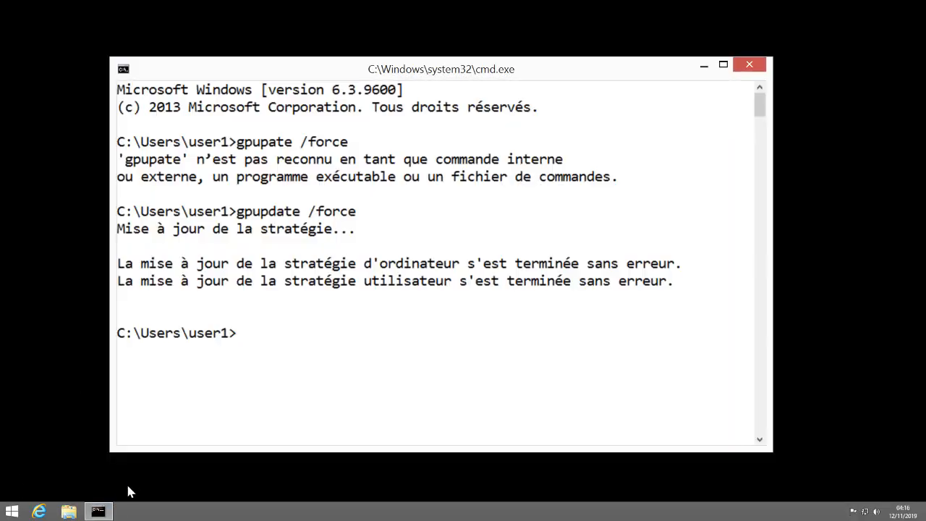
key(Up)
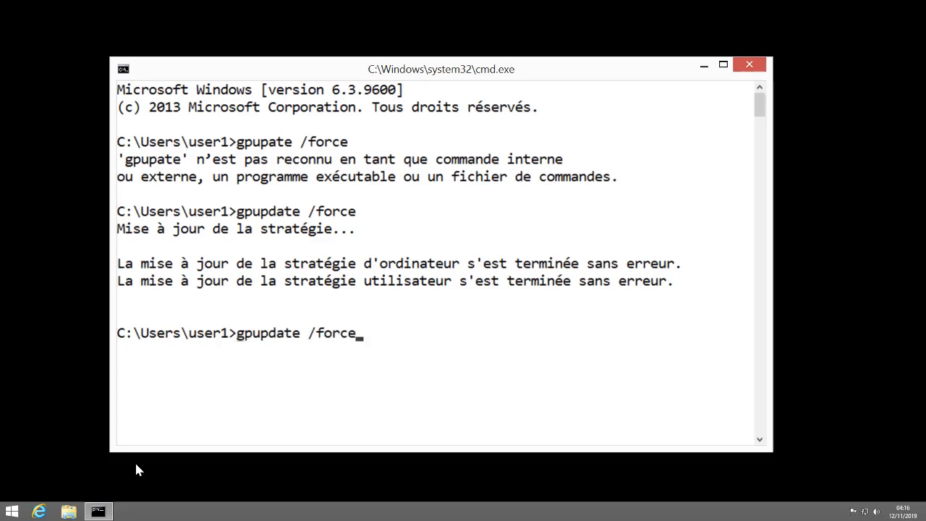
key(Return)
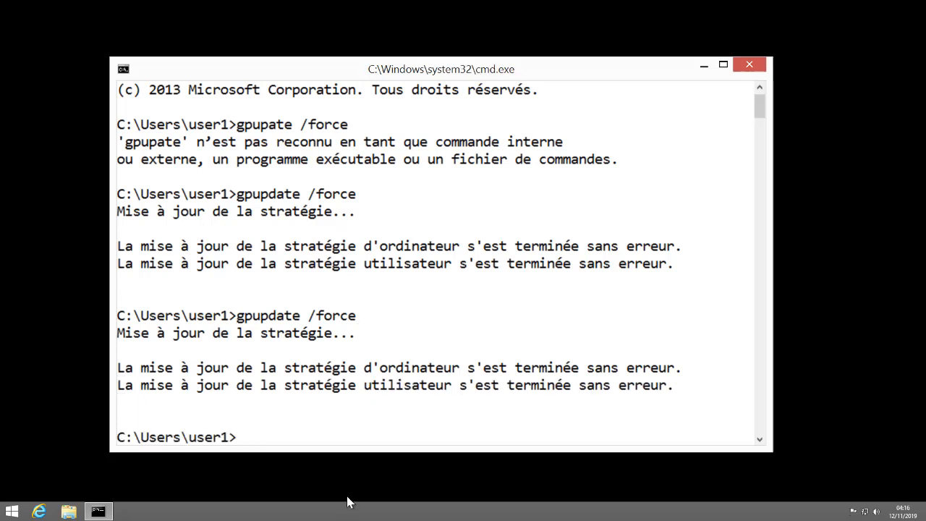
- Check the Verrouiller la barre des tâches option on the client's taskbar and shift the command prompt window slightly
right_click(364, 515)
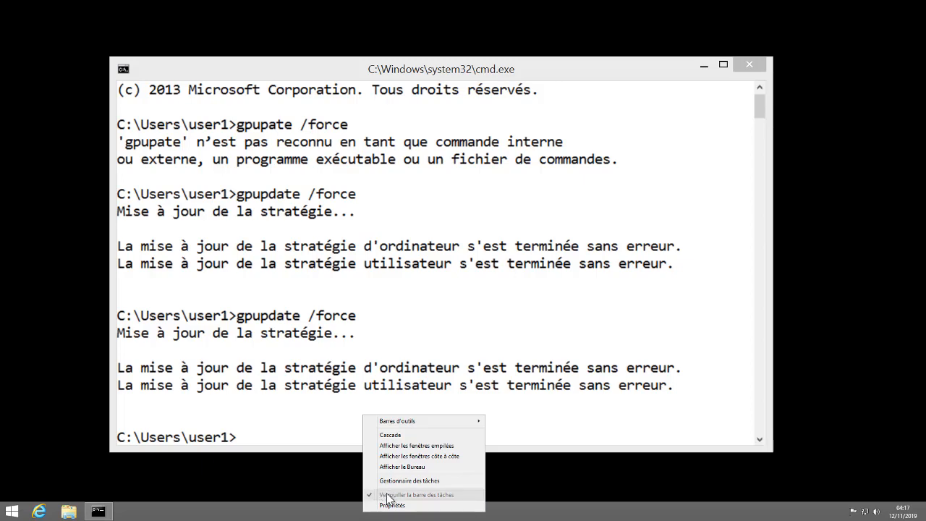
click(388, 498)
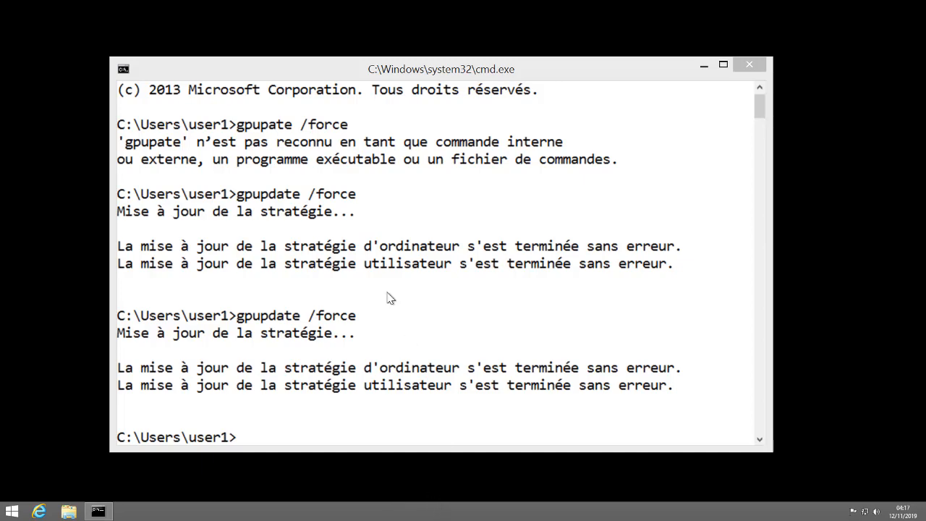
mouse_move(382, 67)
mouse_down()
mouse_move(572, 118)
mouse_move(395, 54)
mouse_up()
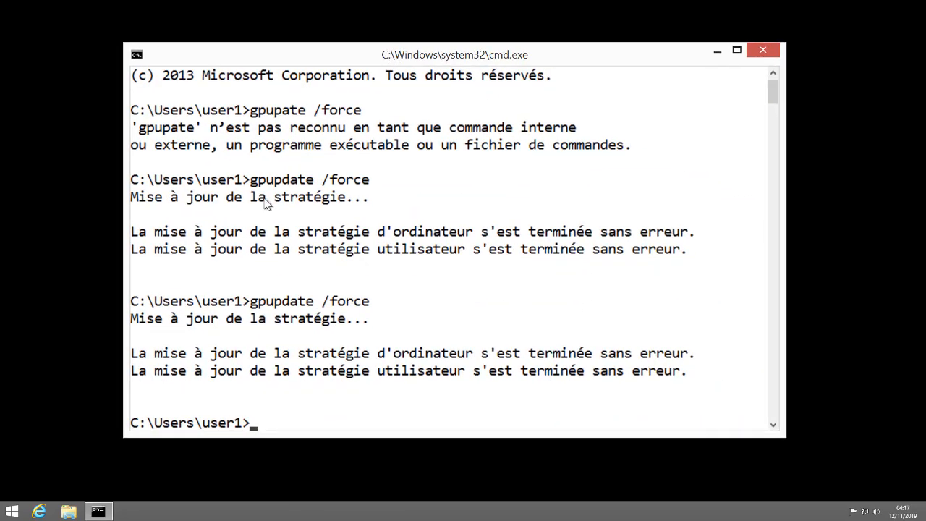
click(53, 249)
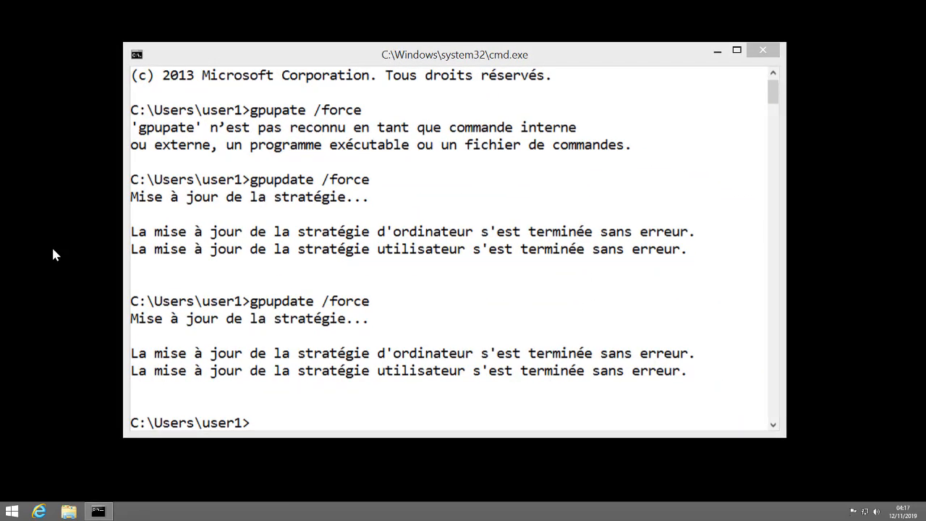
- Open the desktop's Personnalisation settings and check the Corbeille option among the desktop icons
right_click(53, 250)
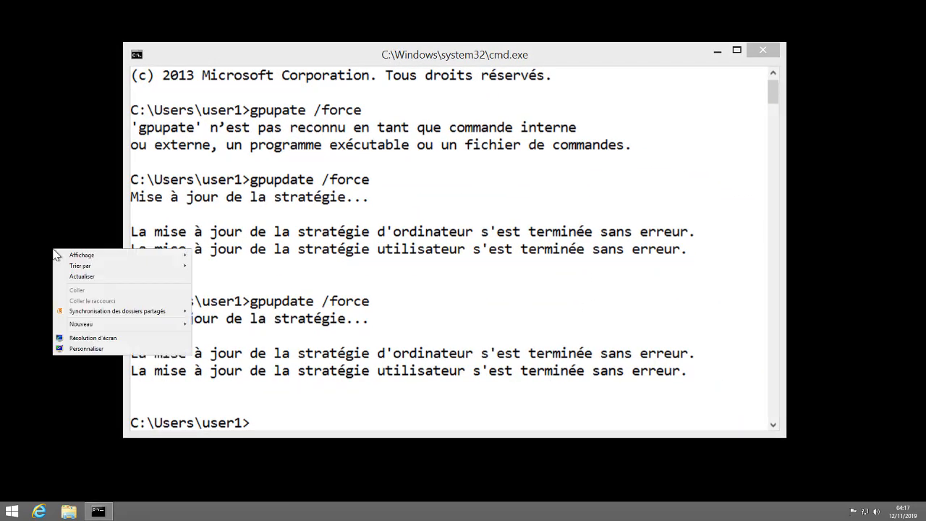
click(119, 351)
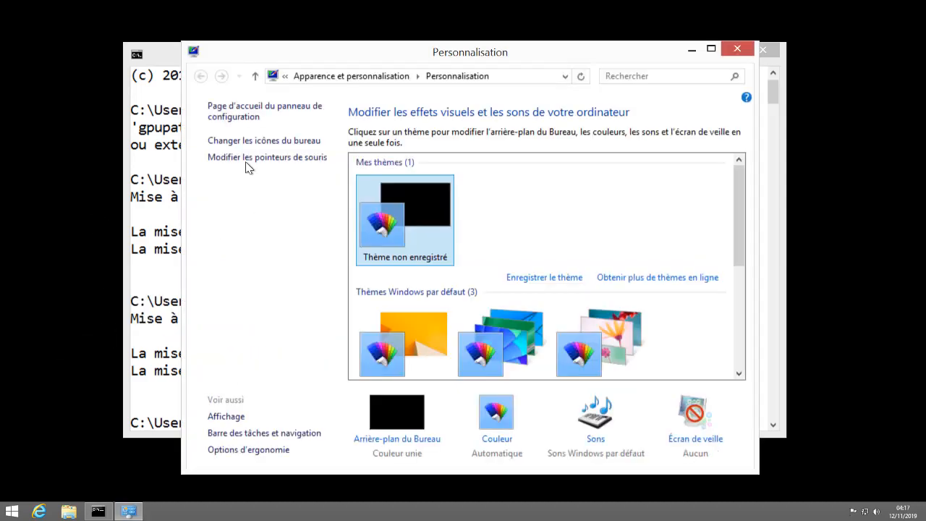
click(274, 147)
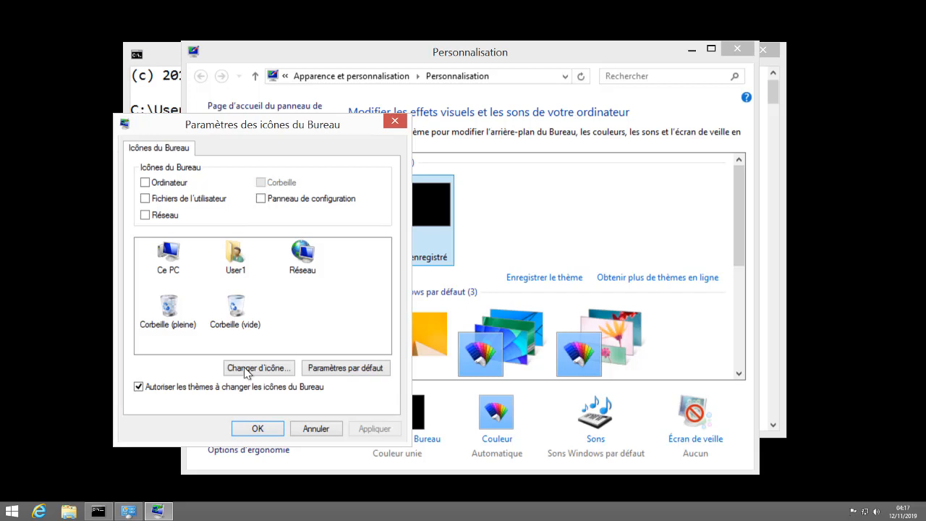
click(279, 429)
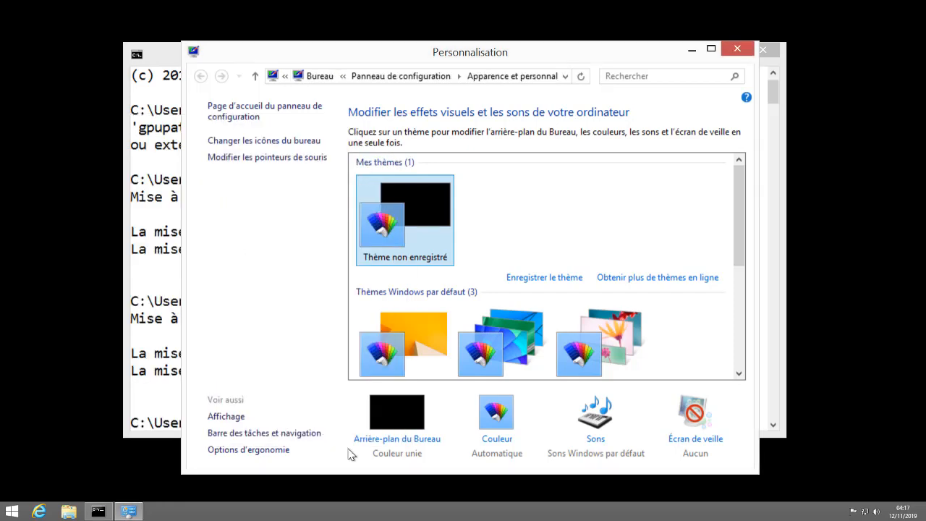
- Check the Arrière-plan du Bureau settings, and close the personalization window and the command prompt
click(399, 440)
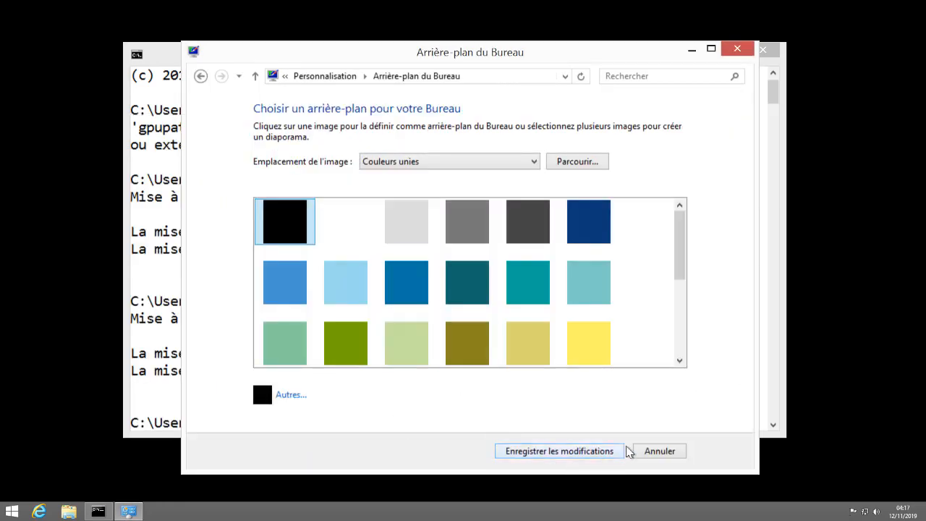
click(735, 50)
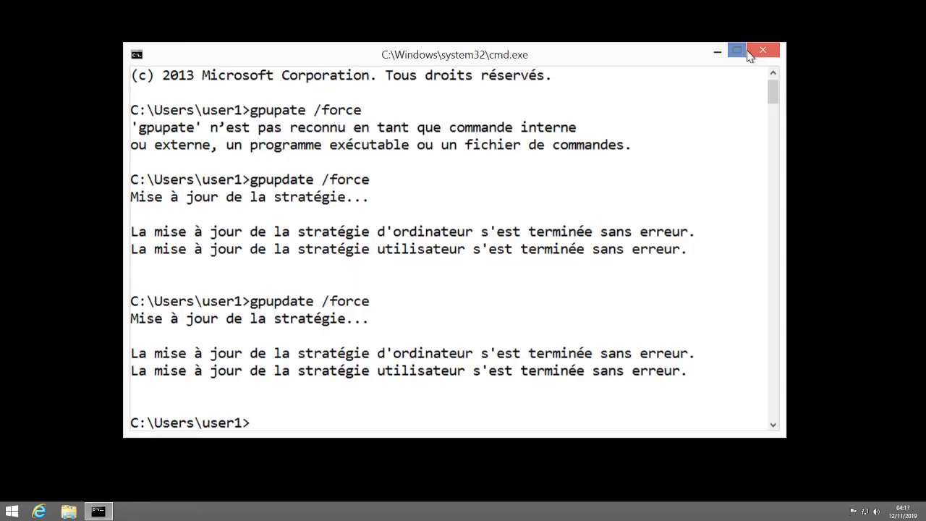
click(762, 50)
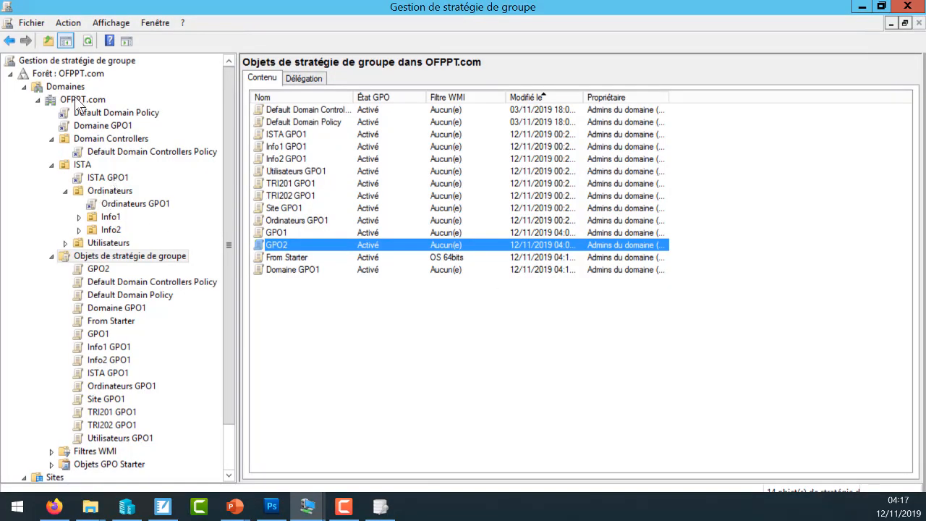
right_click(101, 214)
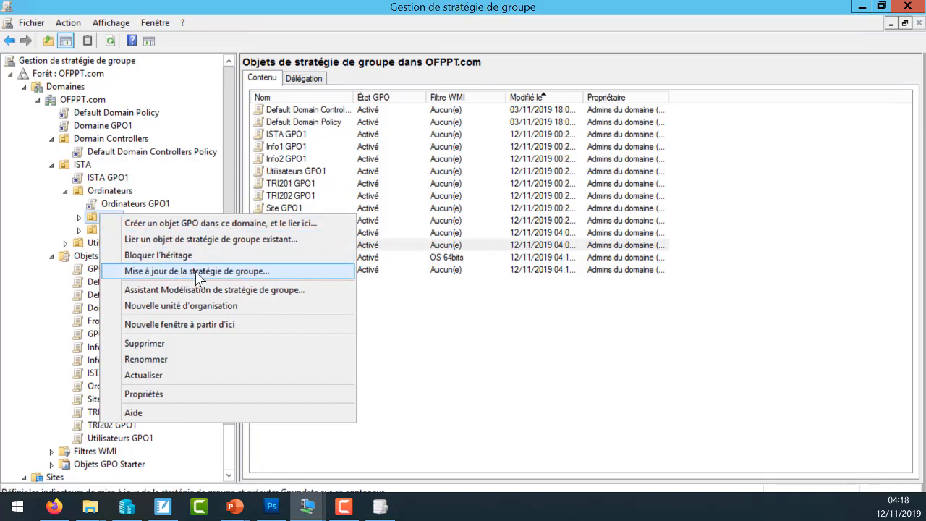
click(85, 107)
right_click(86, 103)
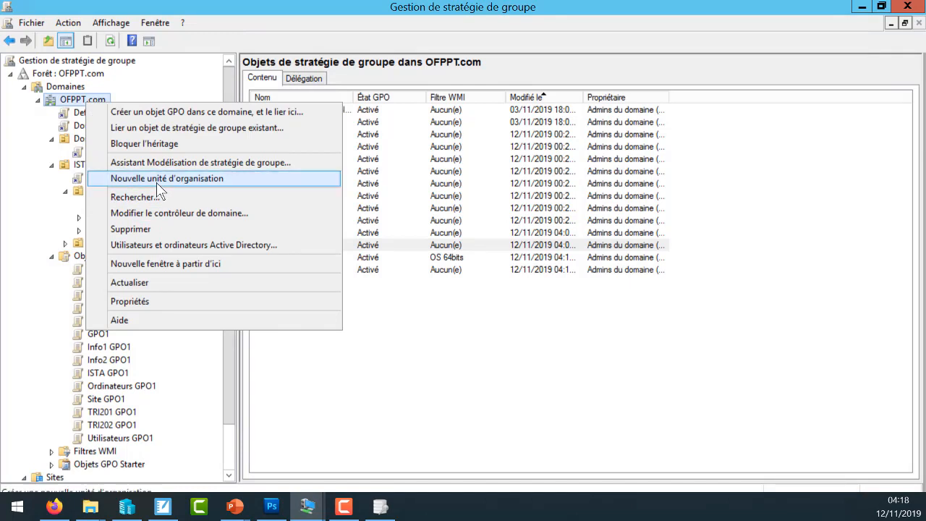
click(45, 206)
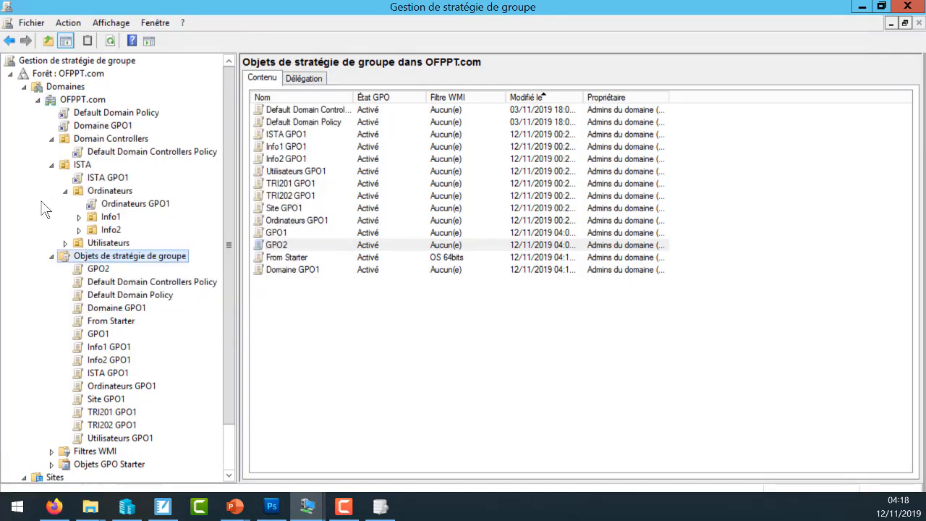
- Force a remote group policy update on all computers in the ISTA organizational unit, confirm it and close the results
right_click(81, 165)
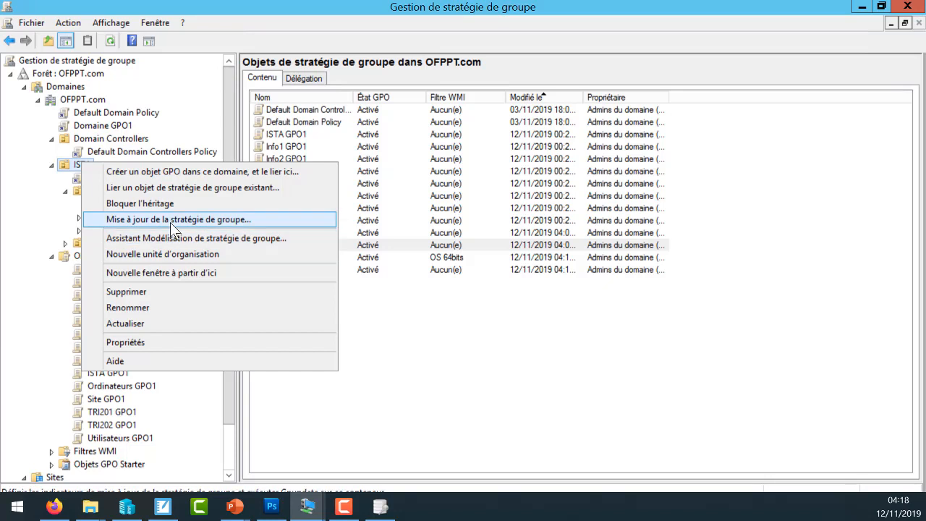
click(170, 219)
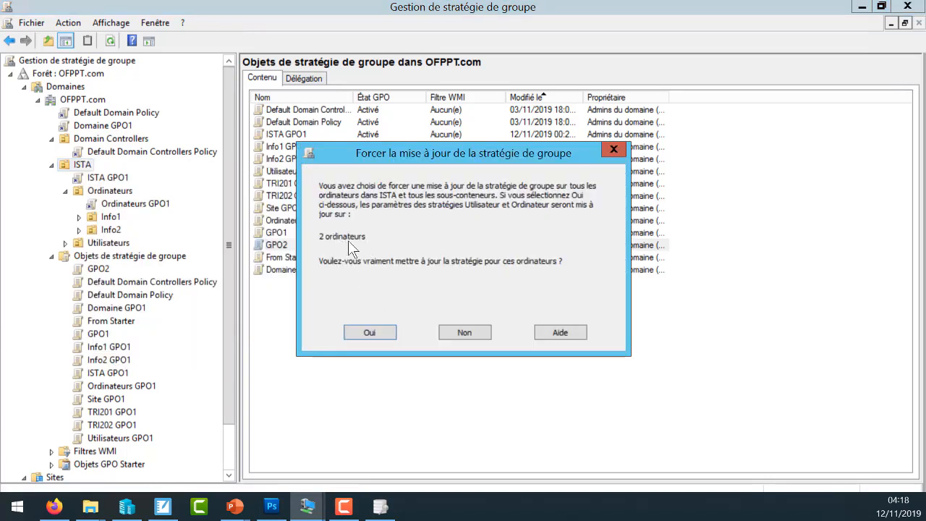
click(370, 332)
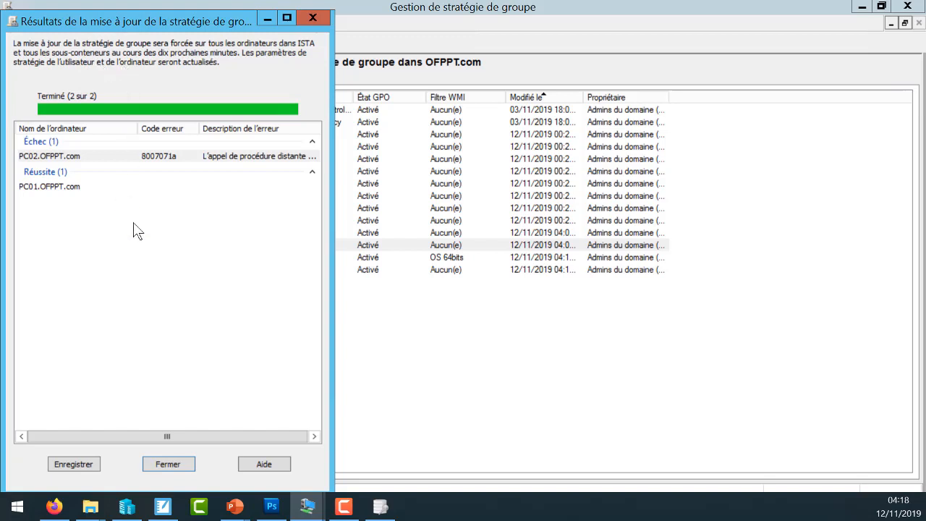
click(163, 464)
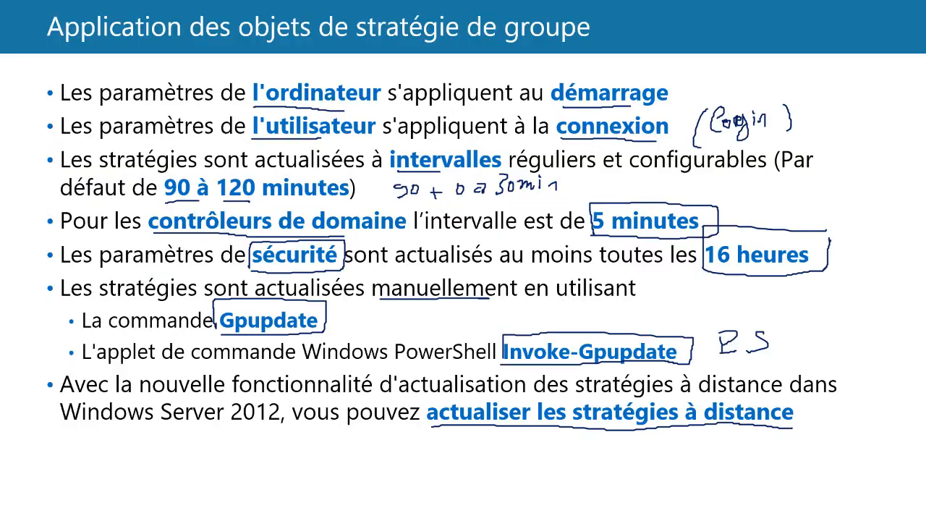
key(Right)
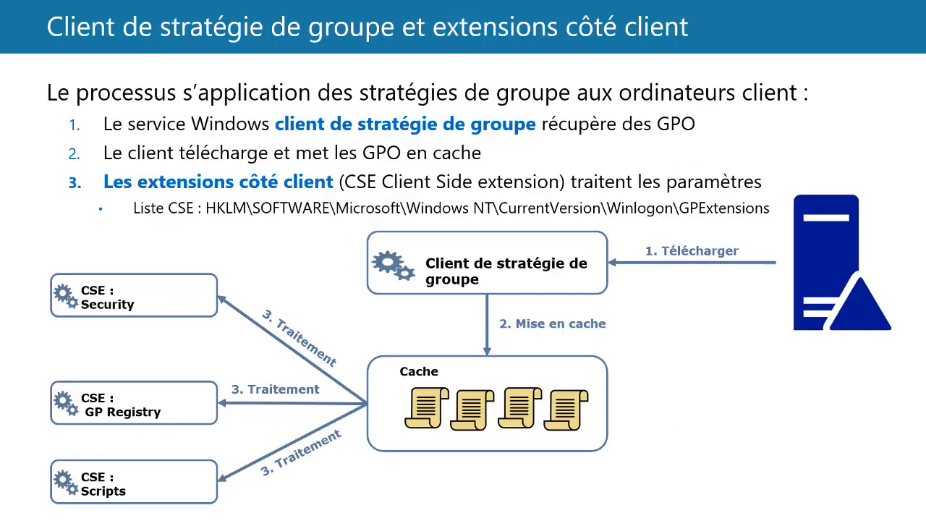
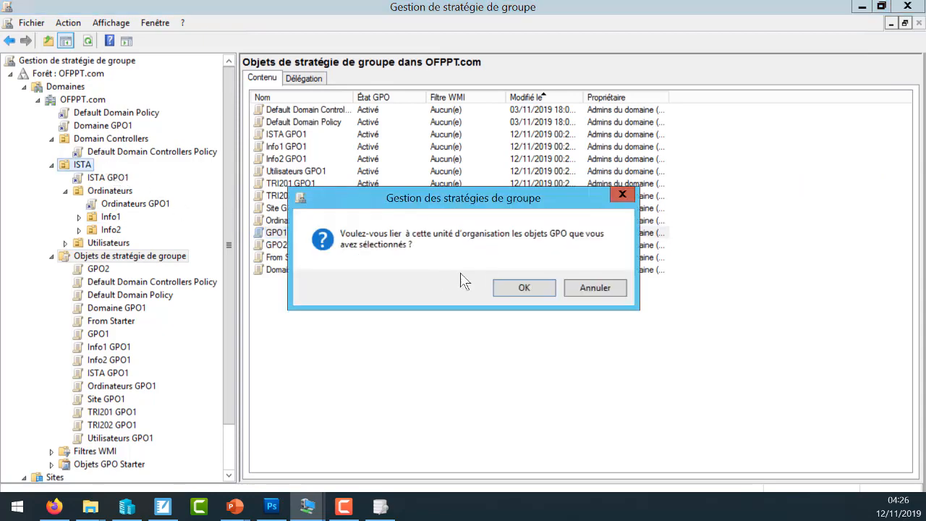
- Link GPO1 to the ISTA organizational unit, and try to link GPO2 to it as well
click(526, 293)
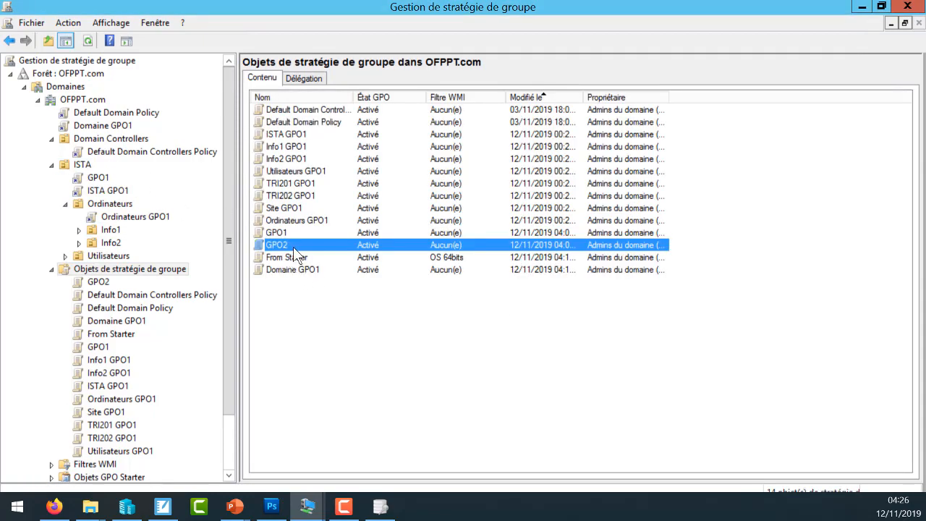
drag(284, 235, 88, 167)
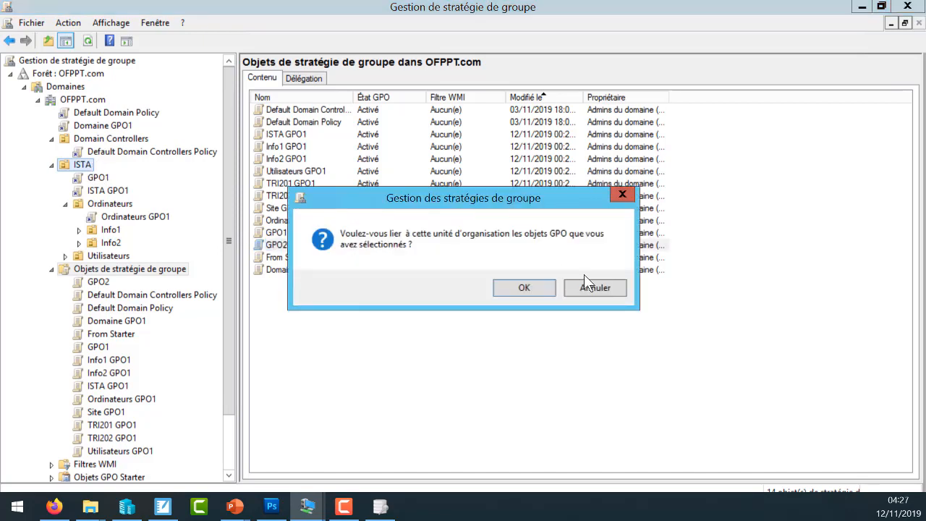
click(542, 290)
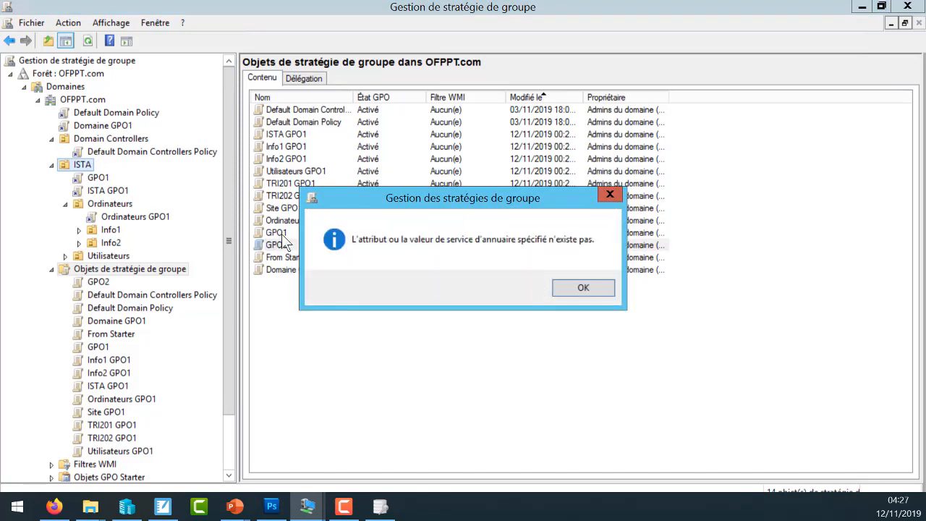
click(579, 287)
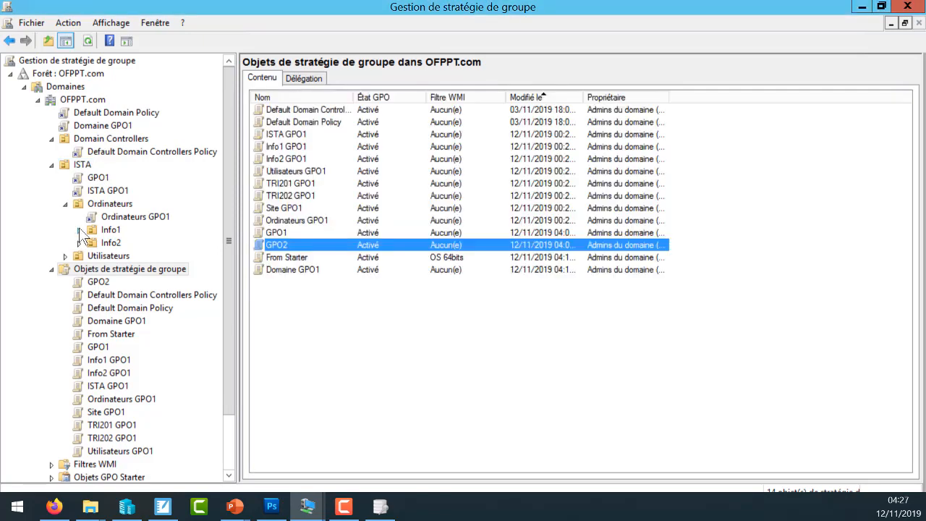
- Check the ISTA organizational unit's linked GPOs and examine the priority order of each policy in its group policy inheritance
click(81, 164)
click(303, 80)
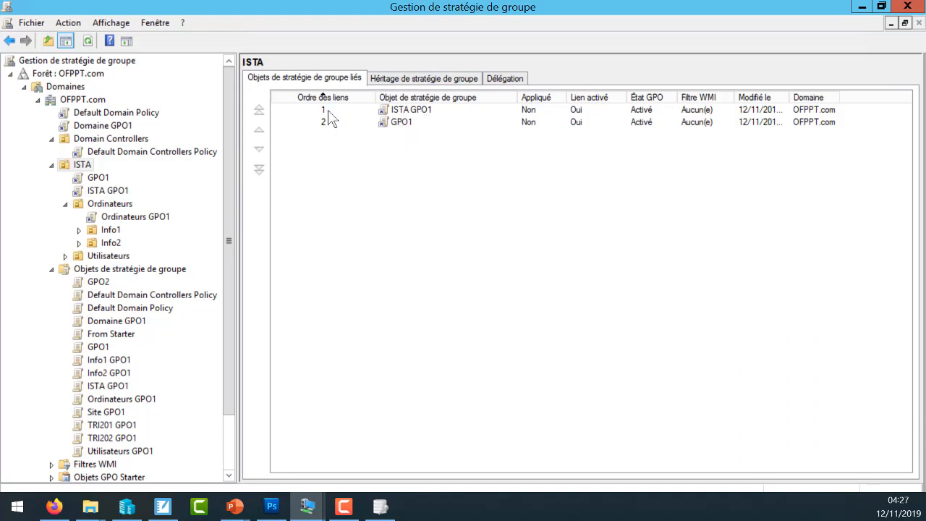
click(419, 79)
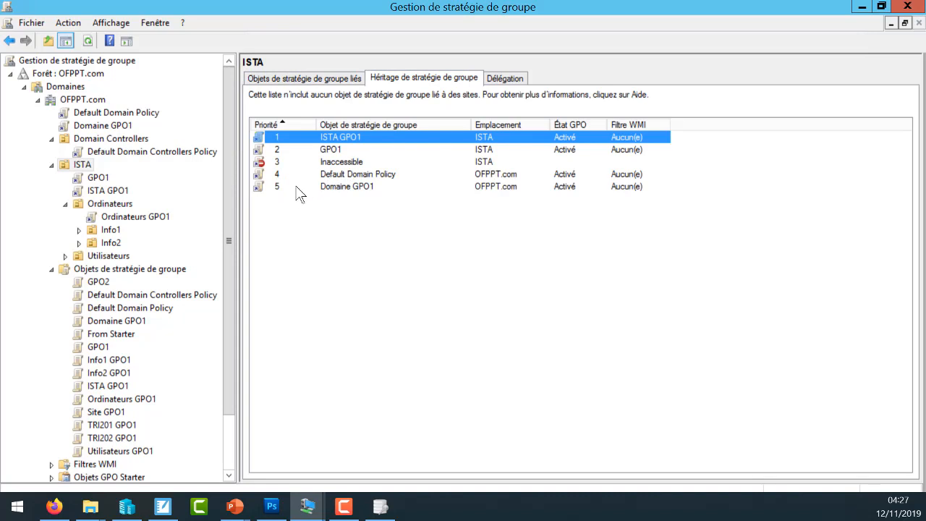
click(347, 188)
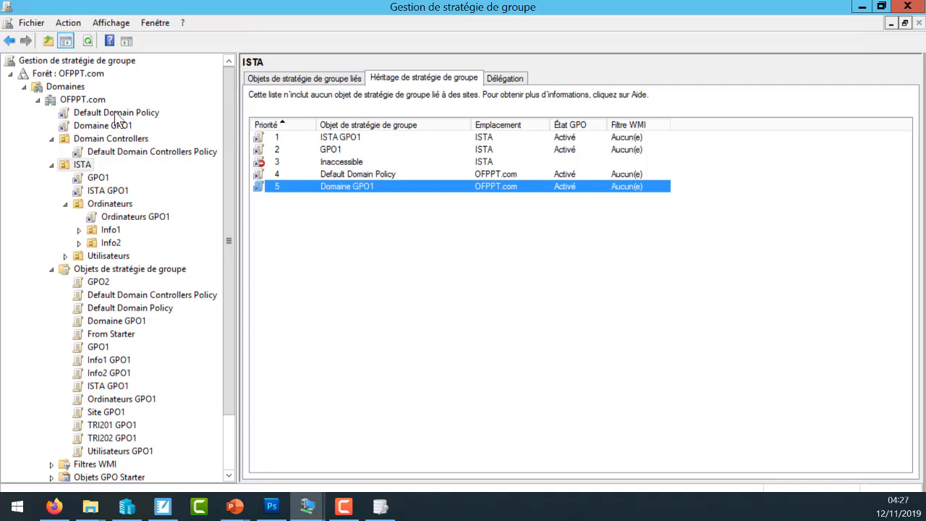
click(366, 174)
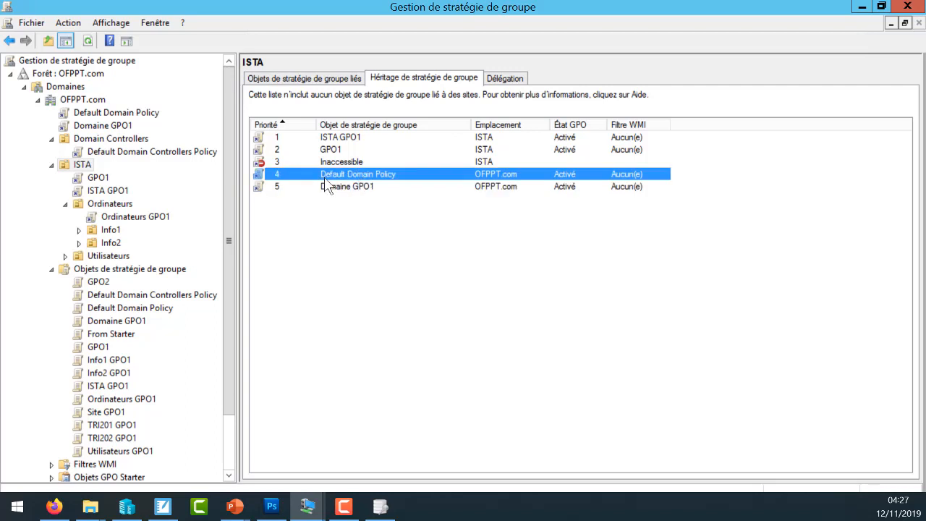
click(331, 163)
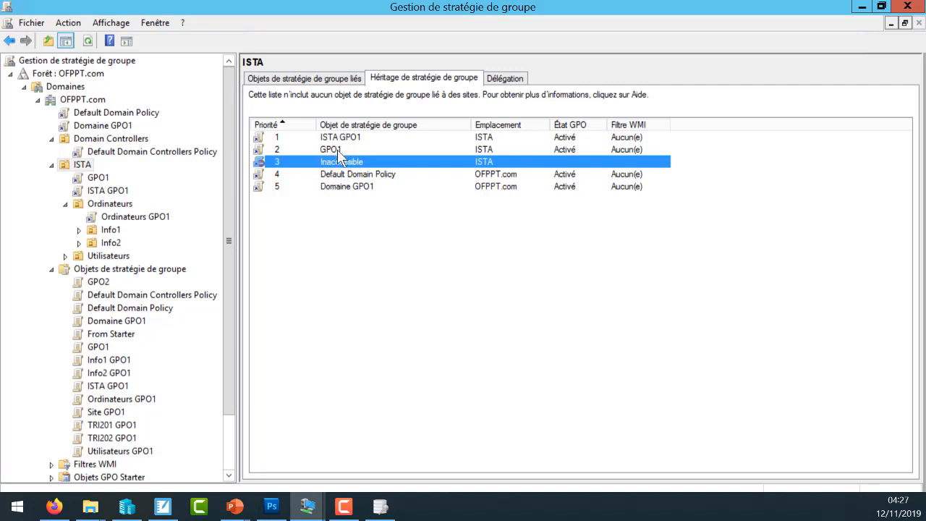
click(337, 149)
click(343, 137)
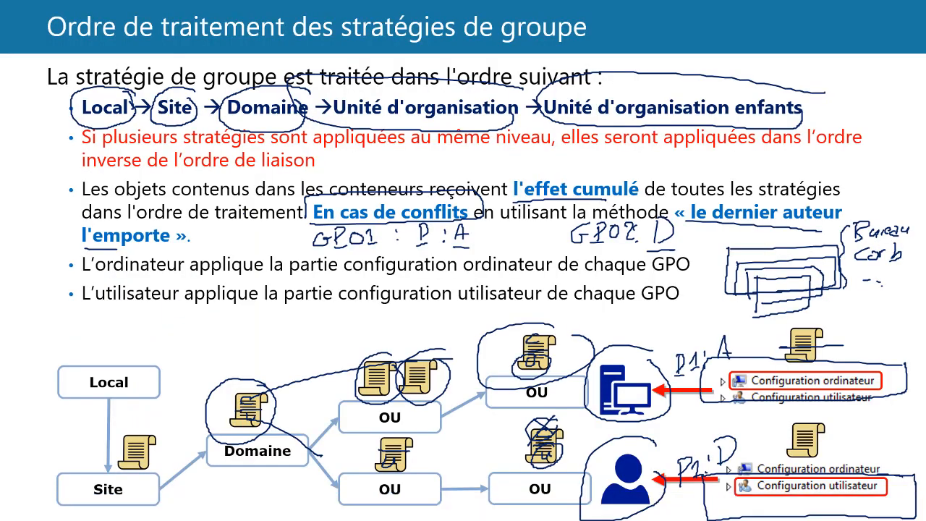
key(Right)
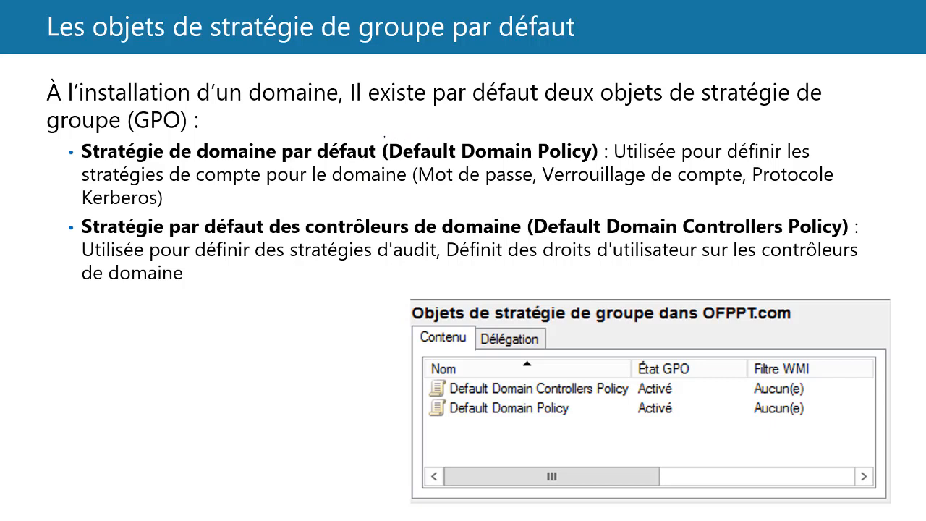
mouse_move(384, 142)
mouse_down()
mouse_move(398, 167)
mouse_move(540, 167)
mouse_move(608, 155)
mouse_move(526, 131)
mouse_move(379, 120)
mouse_up()
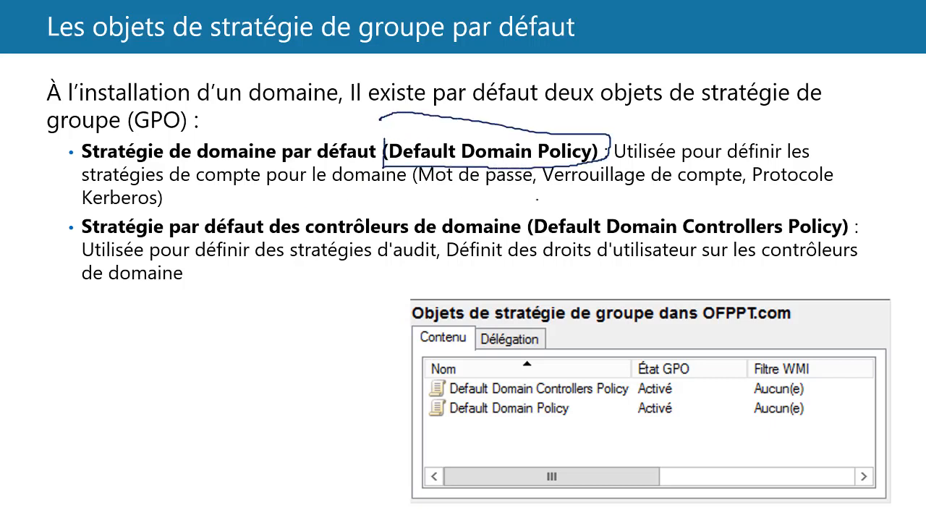
mouse_move(527, 214)
mouse_down()
mouse_move(529, 250)
mouse_move(702, 213)
mouse_move(846, 200)
mouse_move(836, 244)
mouse_move(720, 233)
mouse_move(538, 235)
mouse_up()
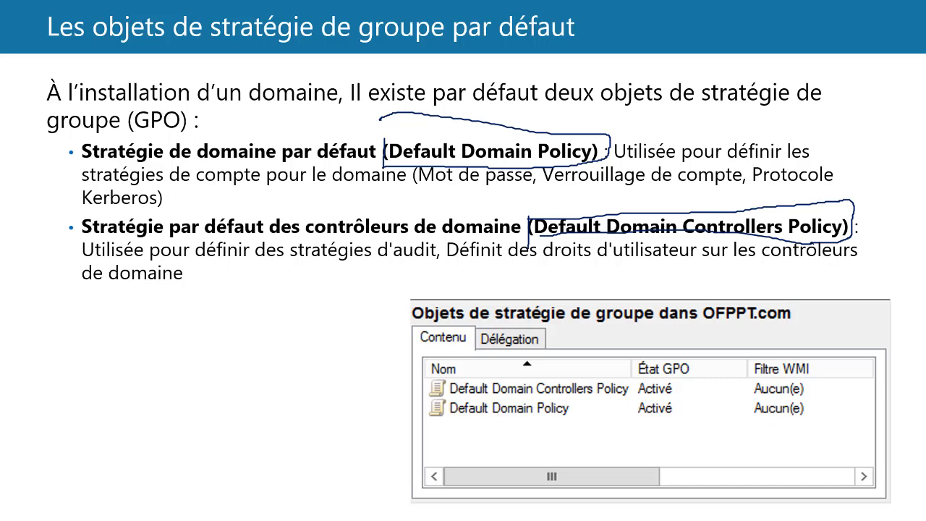
- Switch back to Gestion de stratégie de groupe, list OFPPT.com's policy objects with a wider Nom column, and locate the two default policies
key(alt+Tab)
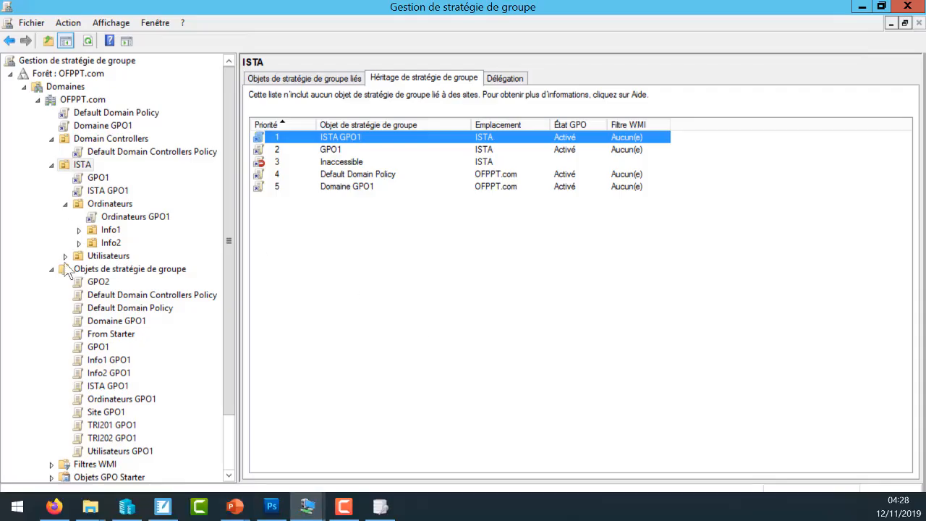
click(94, 269)
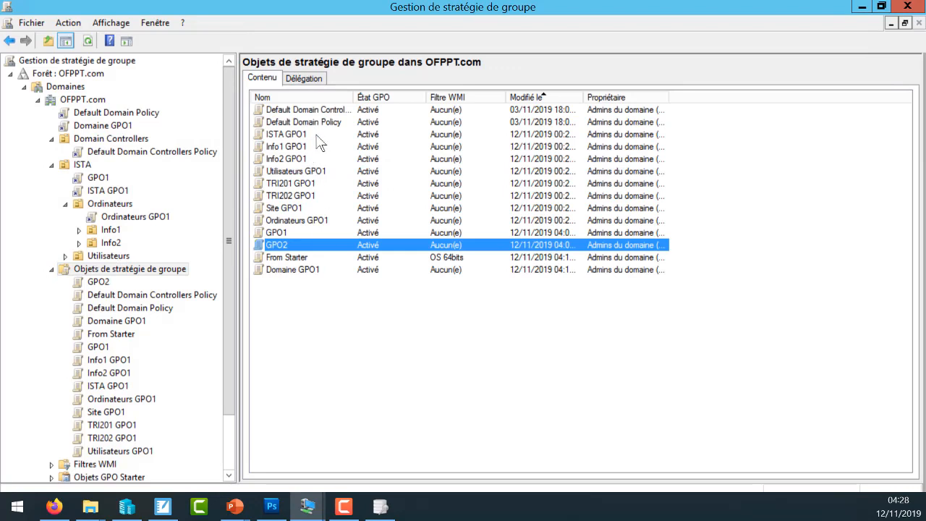
drag(352, 94, 416, 104)
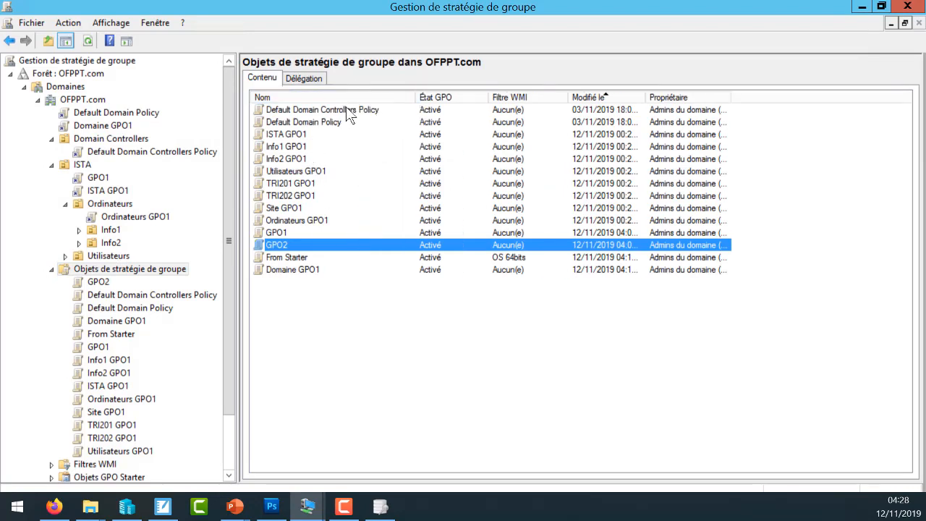
click(346, 112)
click(325, 121)
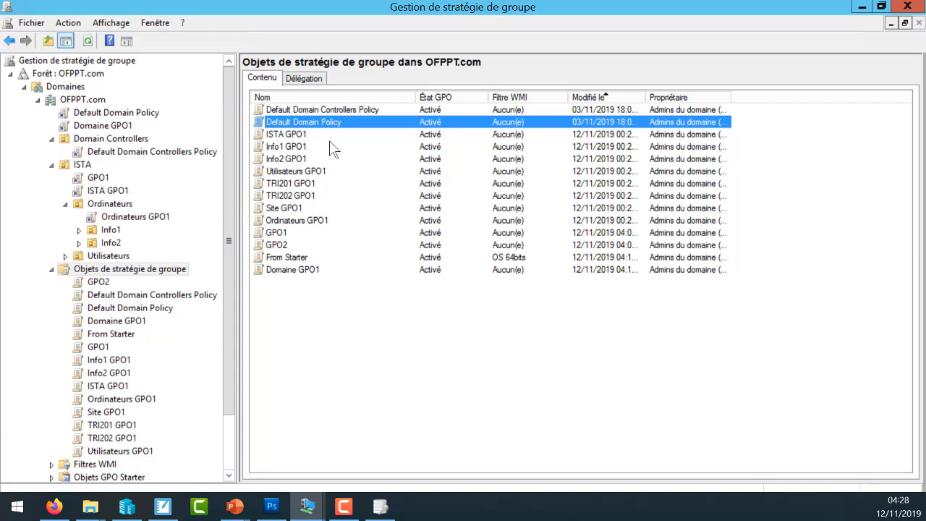
click(358, 110)
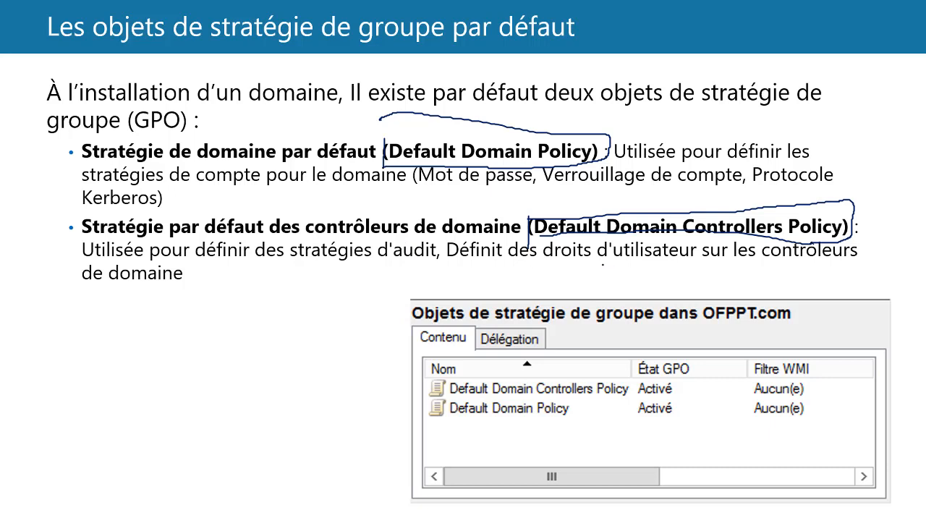
drag(587, 259, 648, 268)
mouse_move(150, 315)
mouse_down()
mouse_move(152, 329)
mouse_move(164, 316)
mouse_up()
mouse_move(176, 315)
mouse_down()
mouse_move(168, 332)
mouse_move(200, 321)
mouse_move(222, 330)
mouse_move(265, 318)
mouse_move(279, 327)
mouse_move(318, 298)
mouse_move(334, 319)
mouse_move(355, 311)
mouse_move(359, 320)
mouse_up()
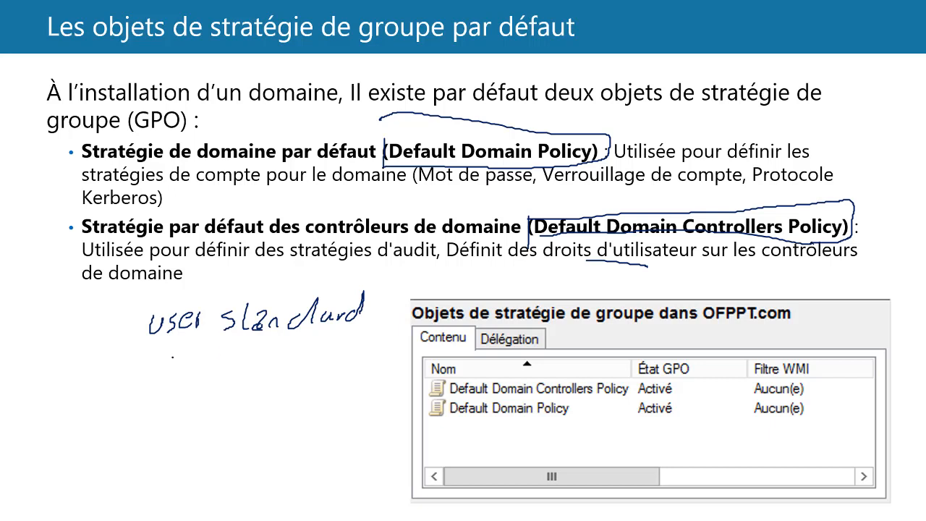
mouse_move(186, 368)
mouse_down()
mouse_move(210, 381)
mouse_move(264, 370)
mouse_up()
mouse_move(292, 353)
mouse_down()
mouse_move(291, 373)
mouse_move(332, 368)
mouse_up()
mouse_move(163, 353)
mouse_down()
mouse_move(124, 379)
mouse_move(152, 386)
mouse_up()
mouse_move(156, 335)
mouse_down()
mouse_move(168, 397)
mouse_move(172, 356)
mouse_up()
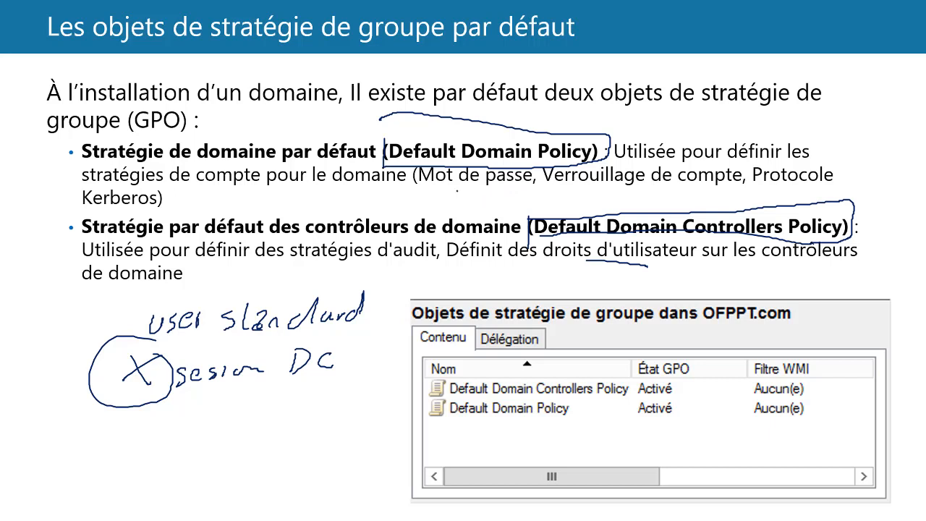
drag(432, 183, 477, 184)
mouse_move(71, 218)
mouse_down()
mouse_move(171, 203)
mouse_move(83, 185)
mouse_move(66, 210)
mouse_up()
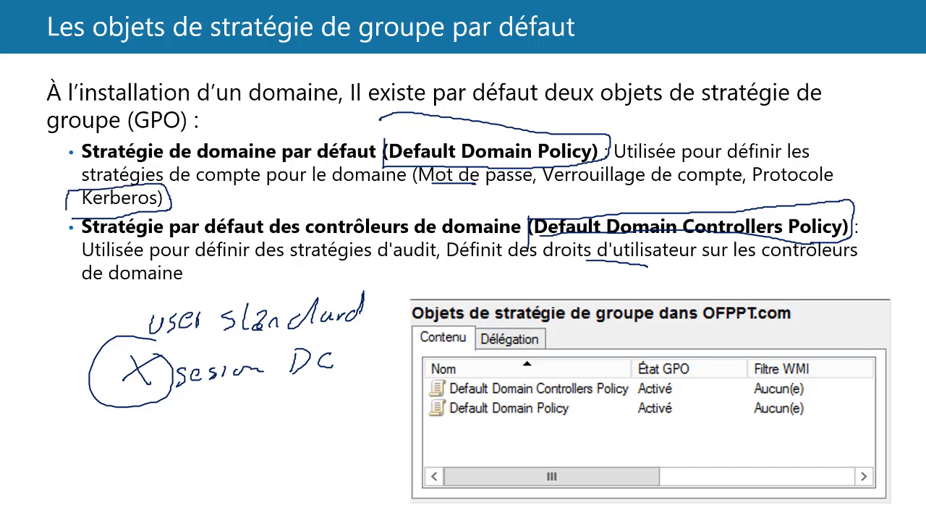
- Return to Gestion de stratégie de groupe, open Default Domain Policy's settings report and expand Paramètres de sécurité
key(alt+Tab)
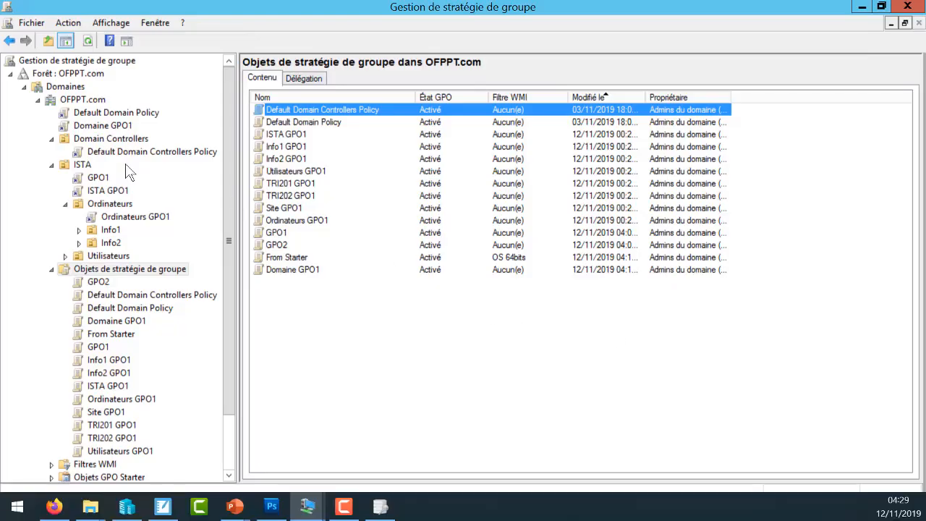
click(324, 122)
click(327, 122)
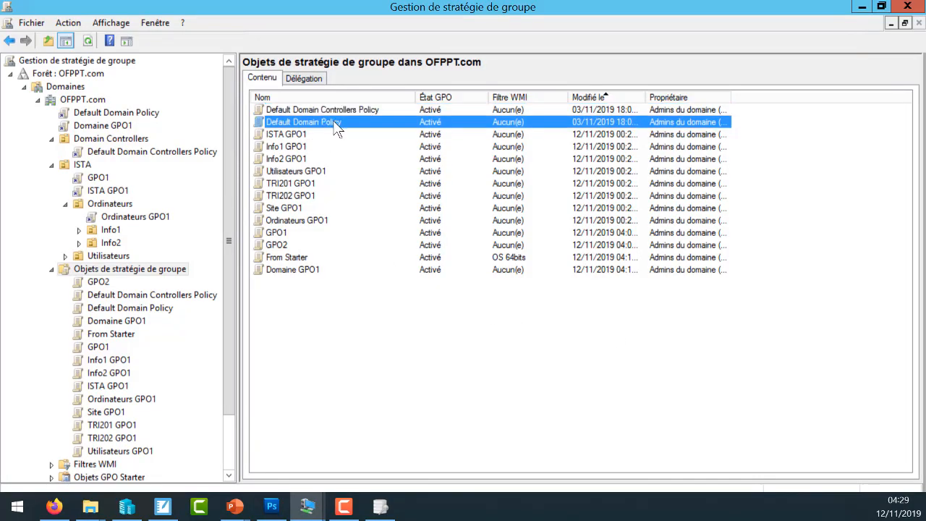
click(327, 123)
click(361, 122)
double_click(361, 121)
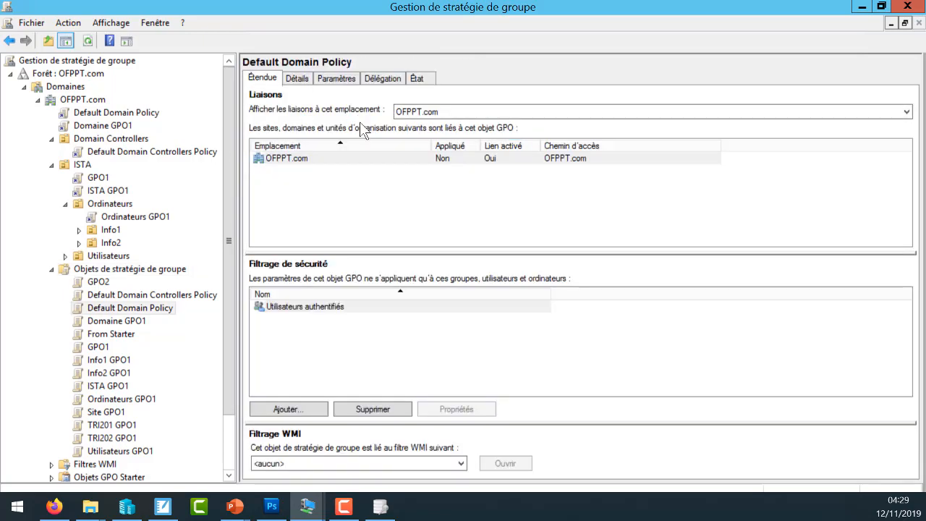
click(324, 81)
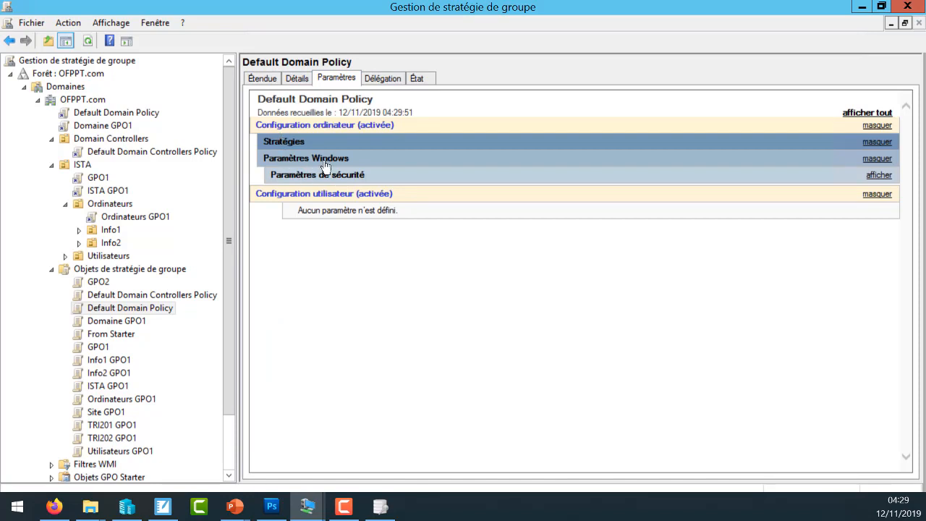
click(311, 178)
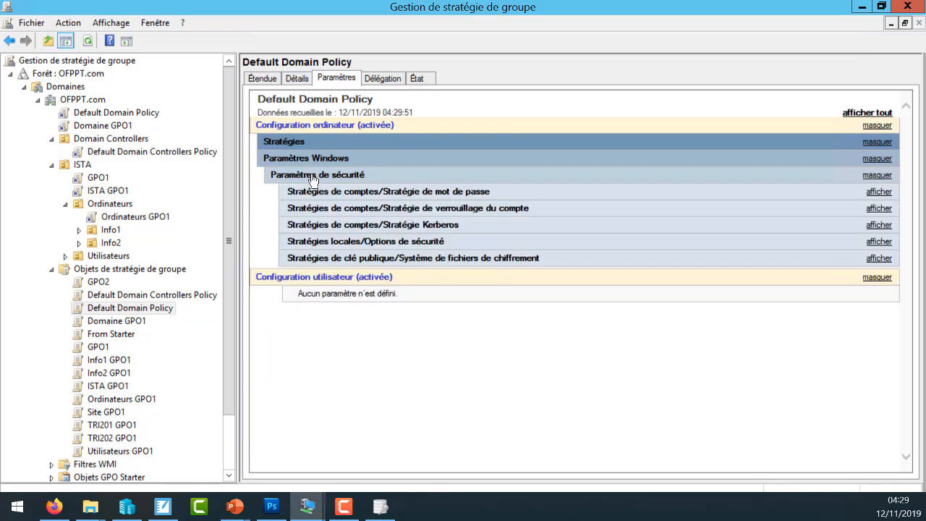
- Examine the Stratégie de mot de passe settings for password age, history, complexity and minimum length
click(352, 194)
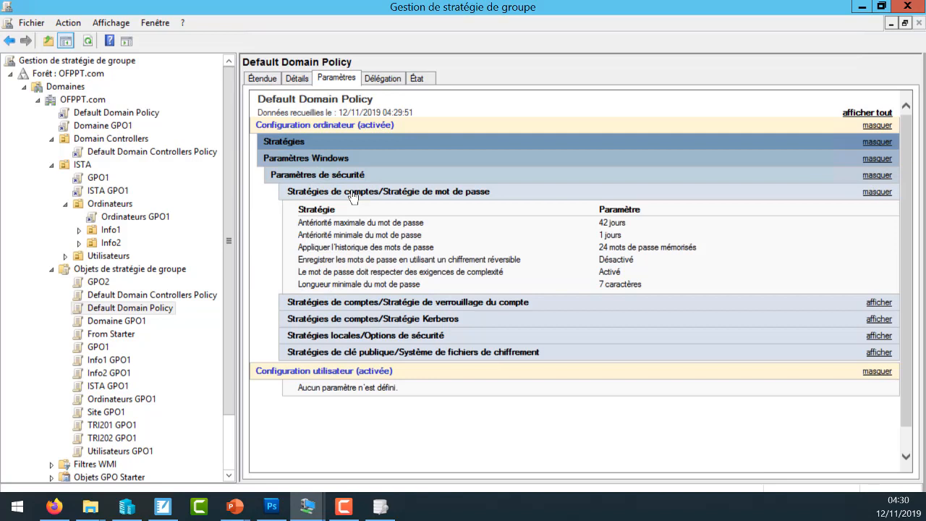
double_click(608, 224)
click(620, 234)
double_click(619, 234)
drag(600, 248, 687, 251)
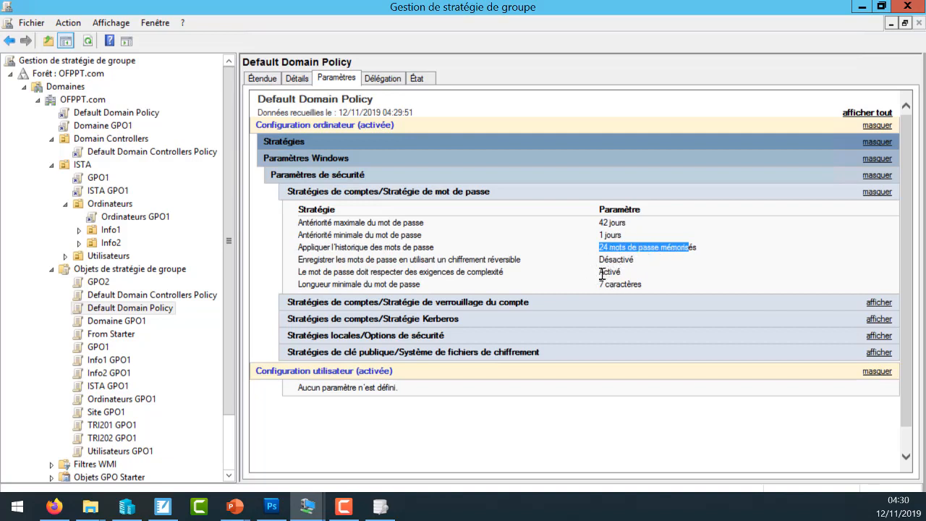
click(627, 272)
double_click(627, 271)
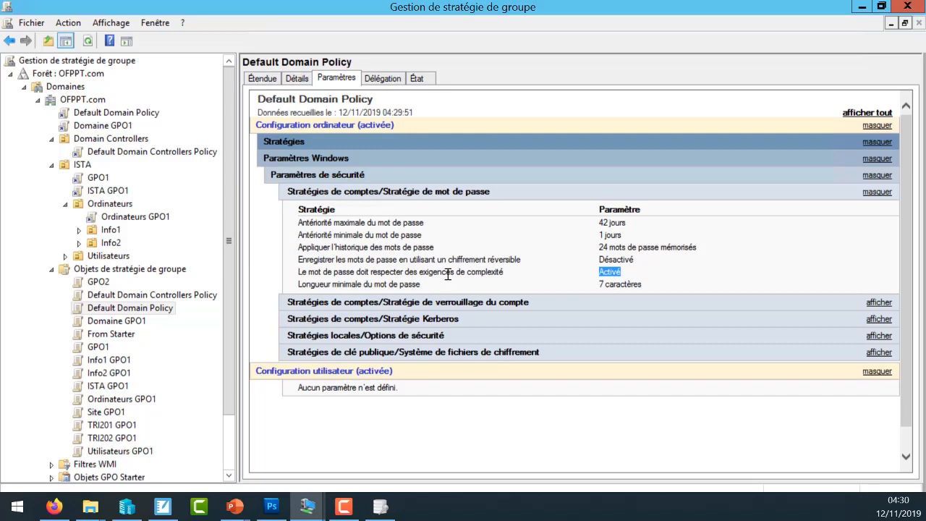
click(495, 271)
double_click(495, 271)
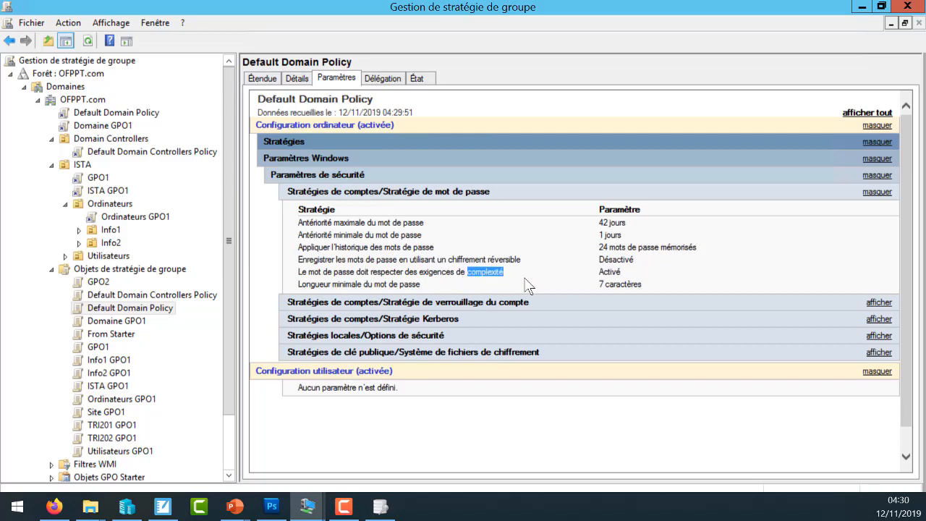
double_click(628, 284)
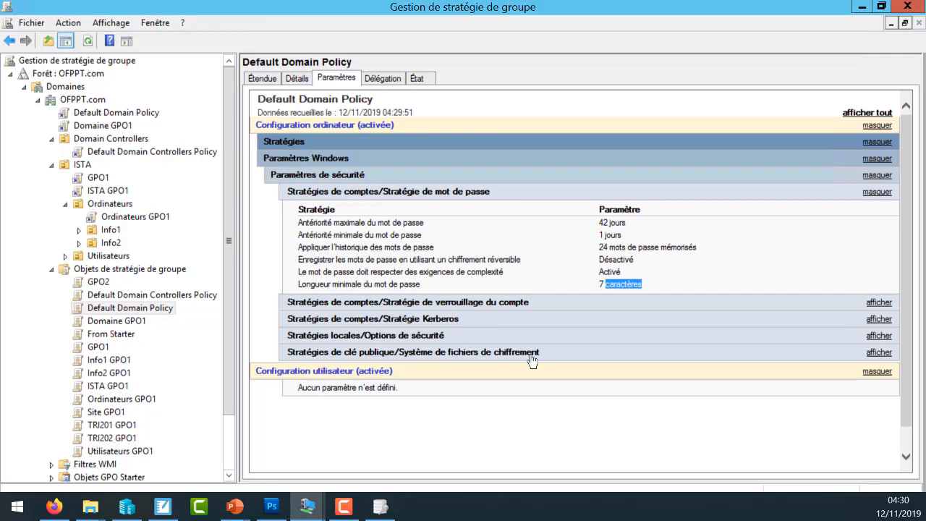
- Examine the Stratégie Kerberos ticket lifetimes and clock synchronization tolerance, and expand Stratégies locales/Options de sécurité
click(452, 322)
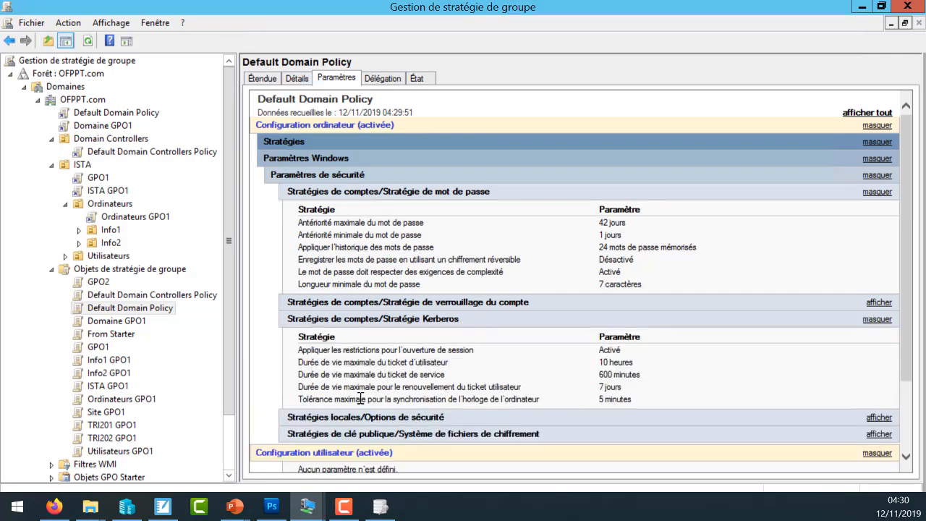
drag(300, 399, 620, 402)
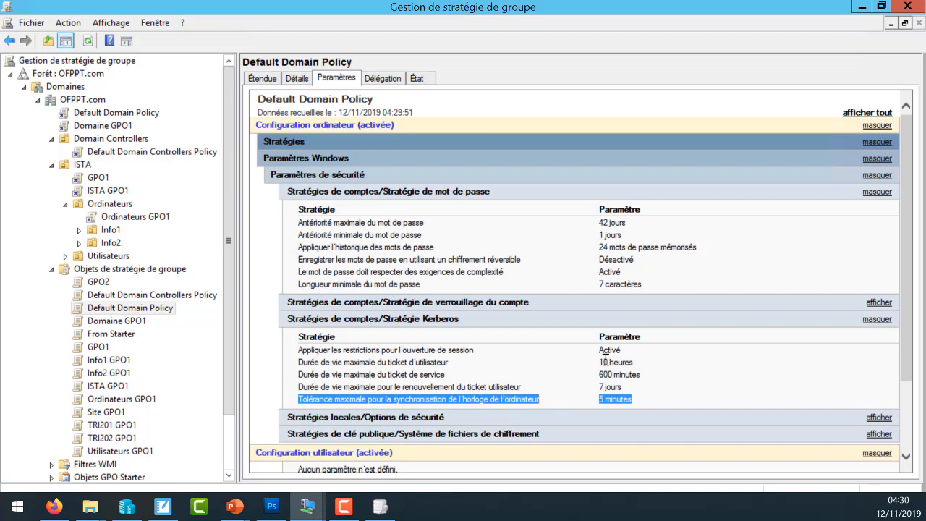
drag(600, 362, 640, 375)
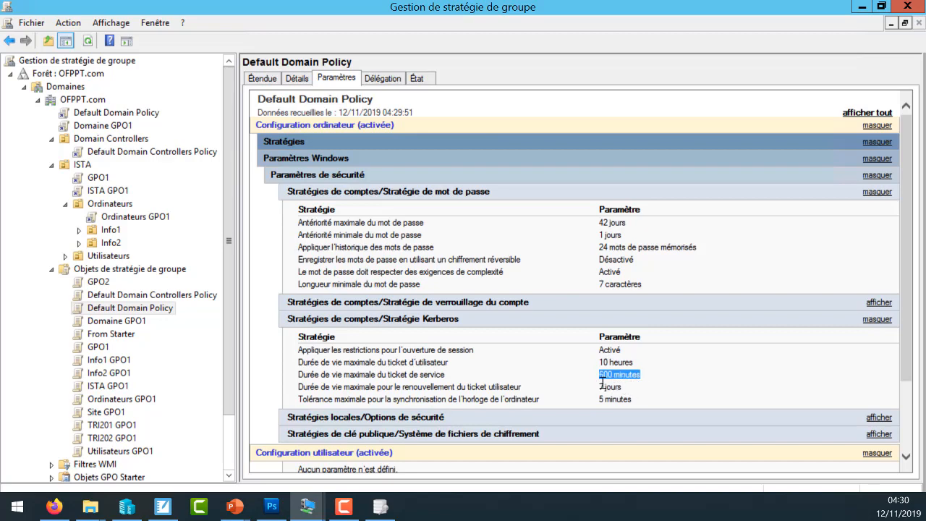
drag(599, 387, 629, 385)
click(479, 417)
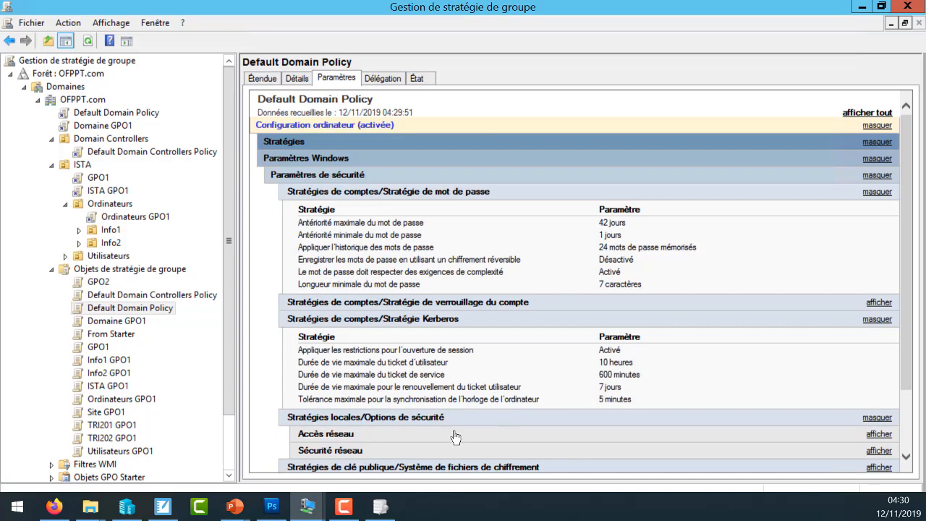
- Expand Accès réseau, and open Default Domain Controllers Policy's settings report with Stratégies locales/Attribution des droits utilisateur expanded
click(454, 433)
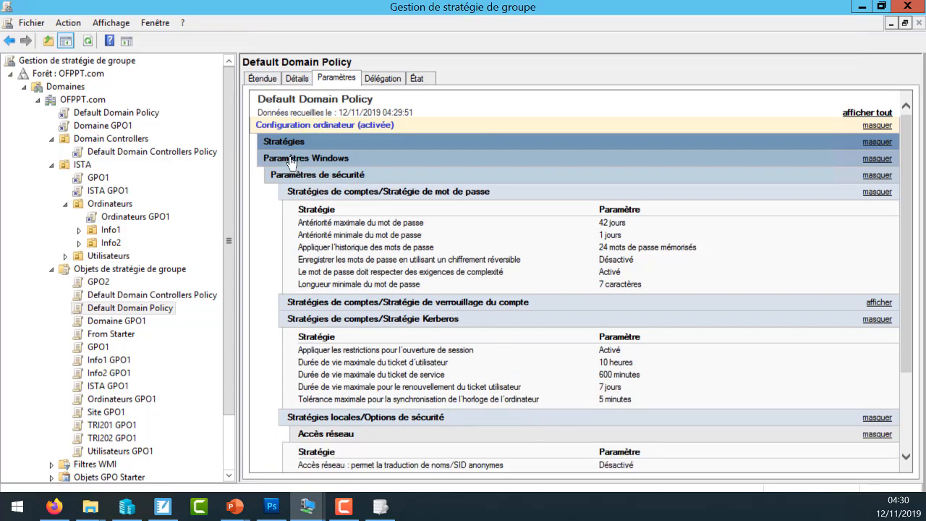
click(166, 295)
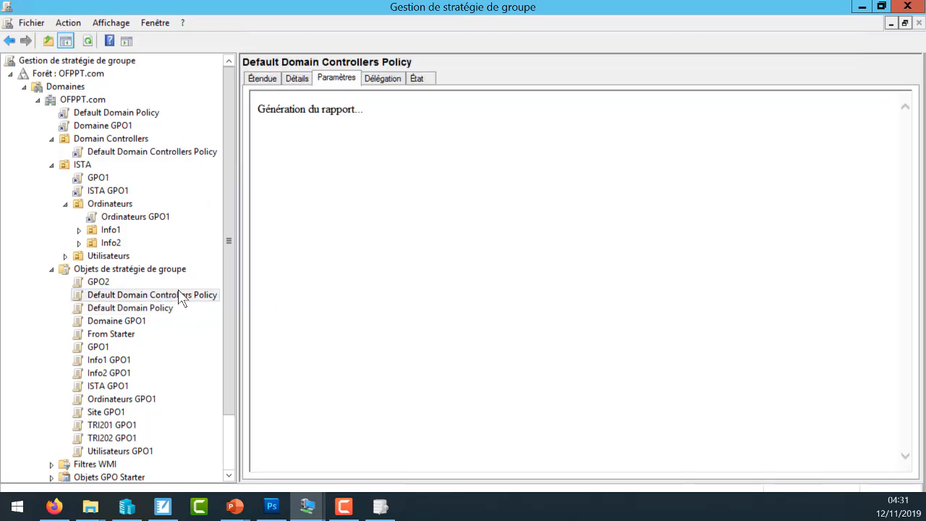
click(332, 176)
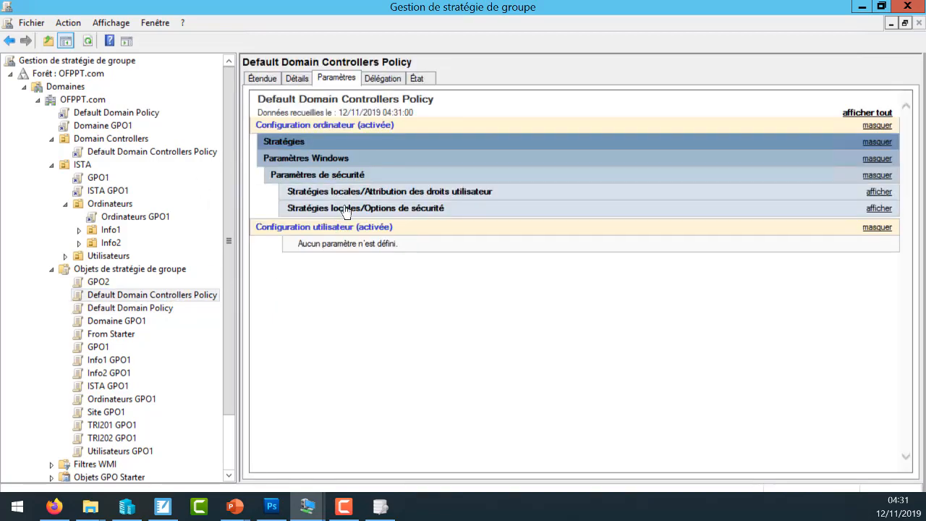
click(409, 195)
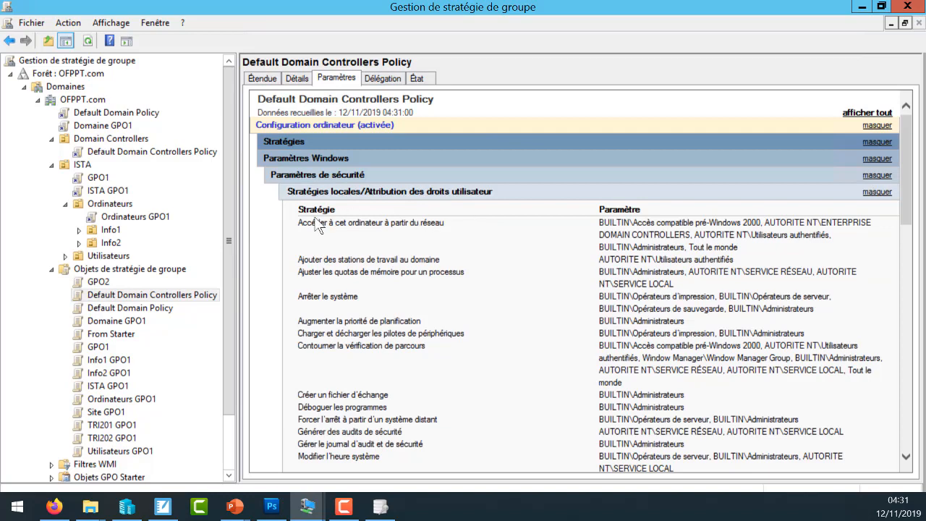
- Examine the user rights assignments in Default Domain Controllers Policy, from network access to this computer through backing up files and directories
drag(300, 223, 423, 228)
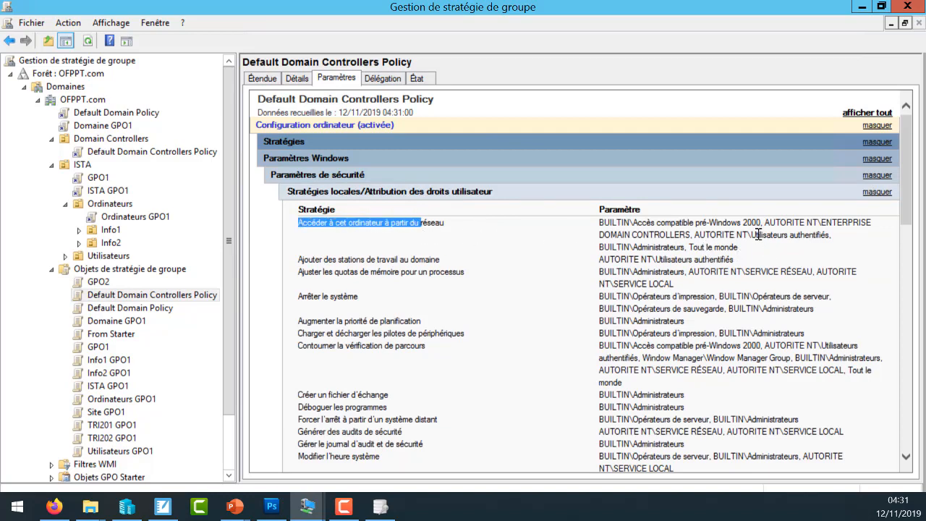
drag(756, 235, 778, 235)
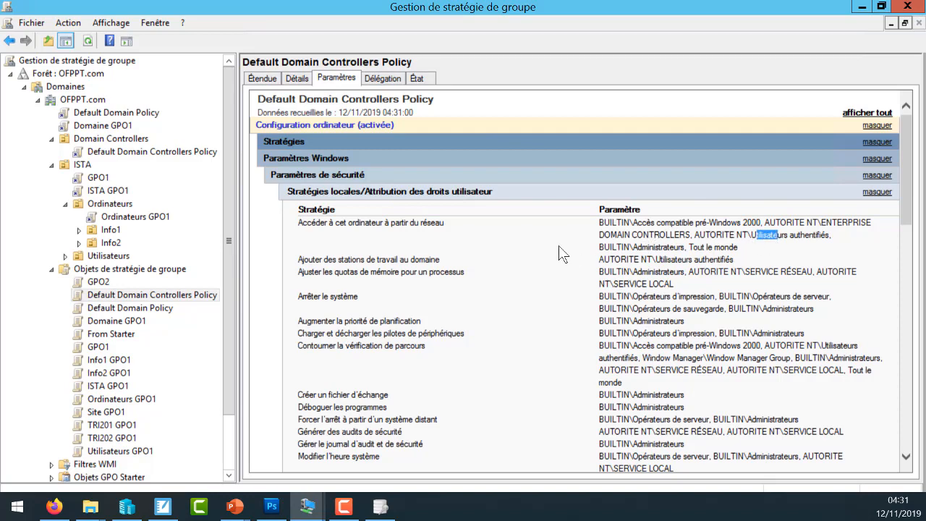
click(654, 244)
drag(913, 210, 910, 258)
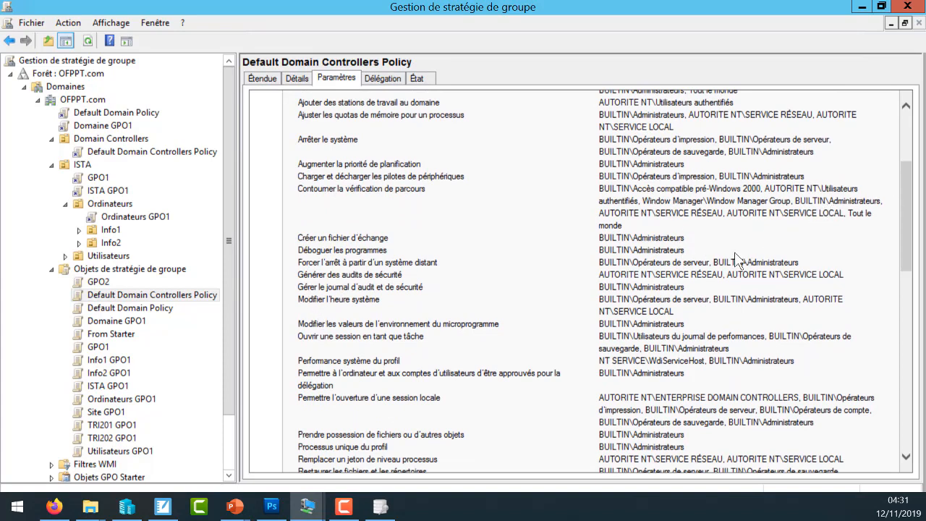
drag(909, 221, 896, 255)
scroll(897, 254, down, 1)
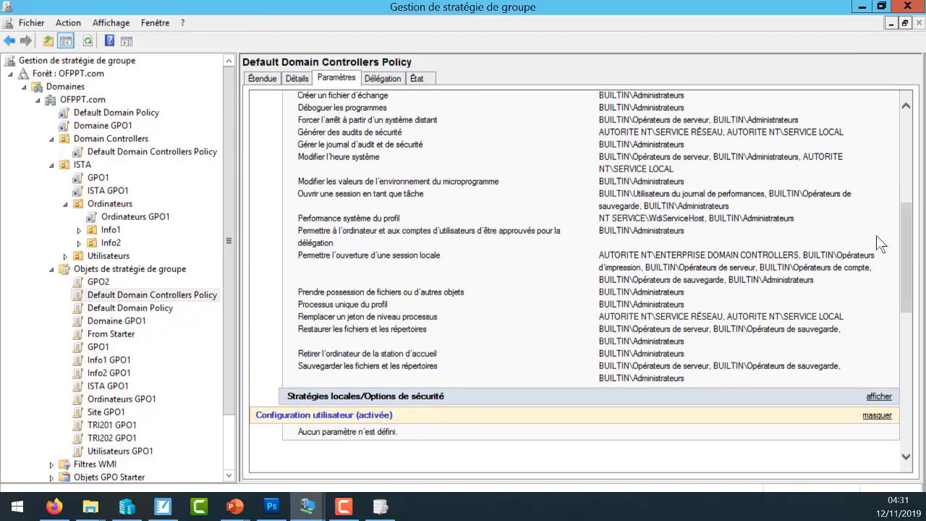
drag(905, 266, 911, 298)
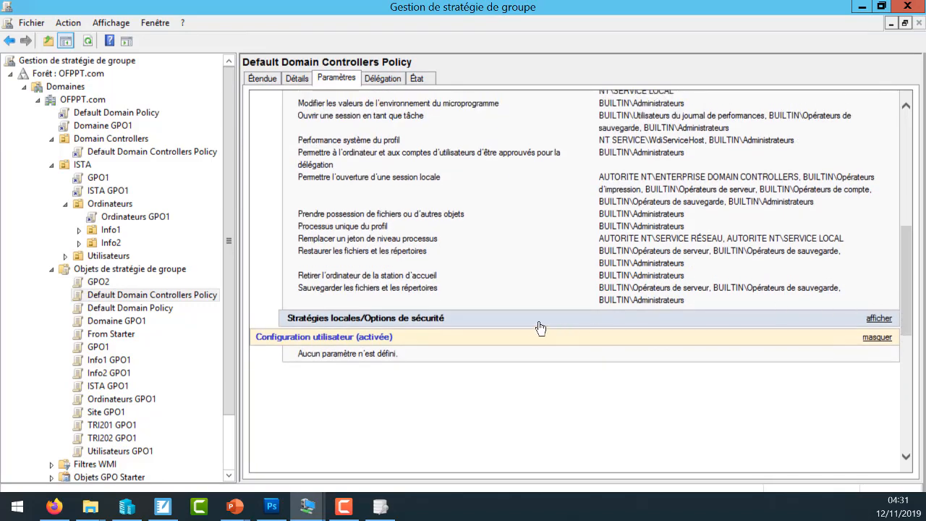
- Expand Stratégies locales/Options de sécurité and examine its Contrôleur de domaine, Membre du domaine and Serveur Réseau Microsoft settings
click(513, 321)
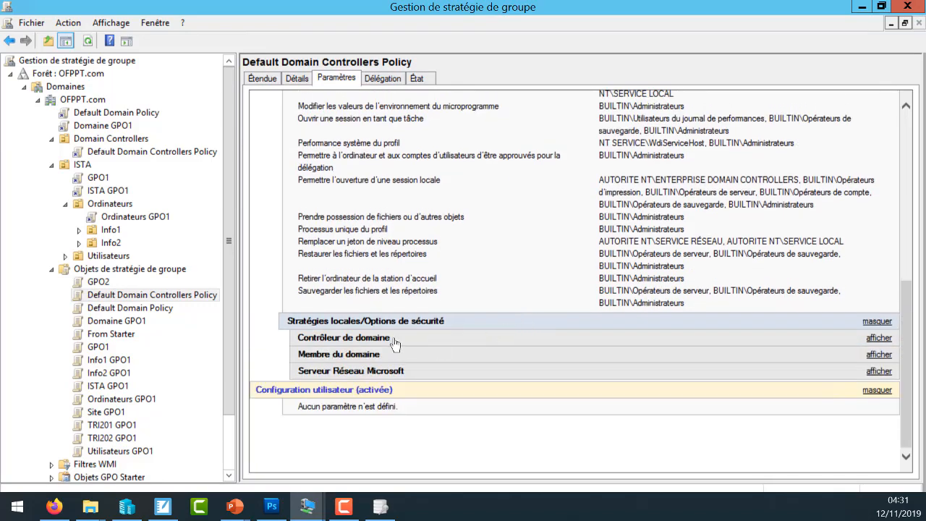
click(373, 338)
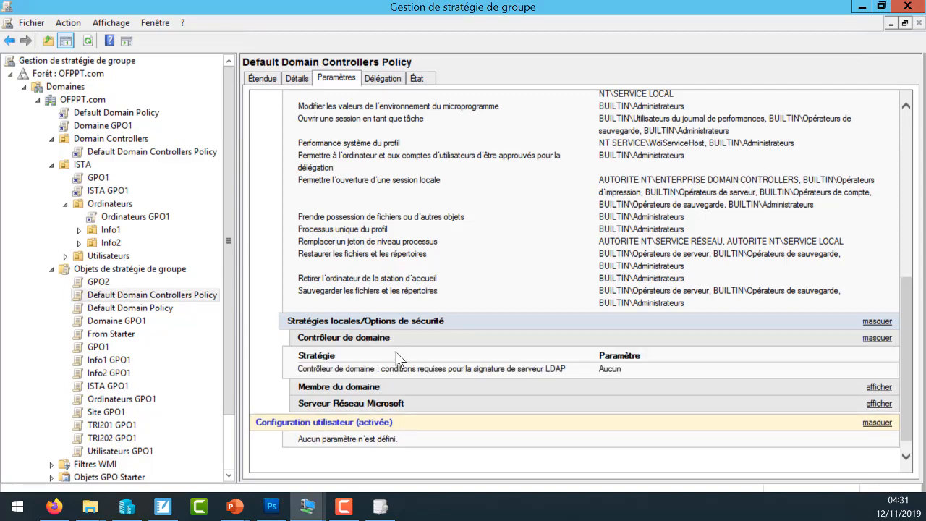
click(352, 388)
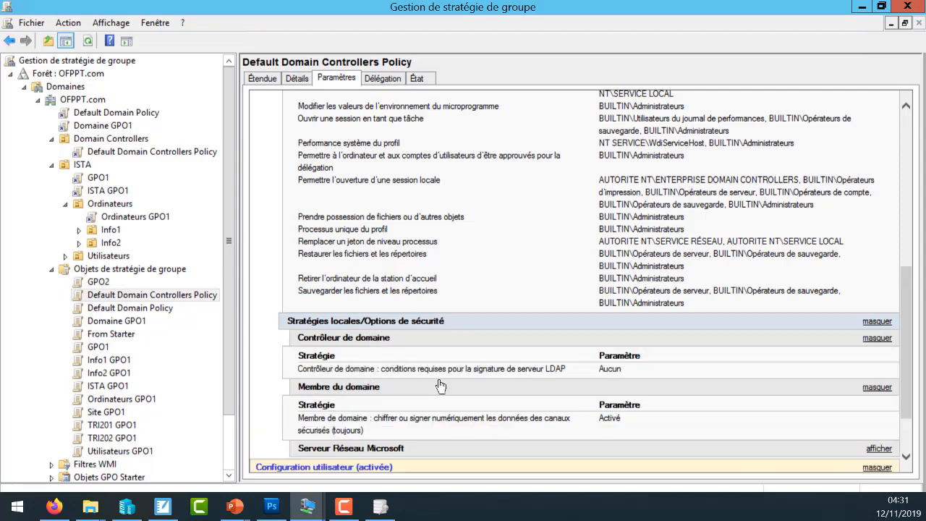
click(403, 443)
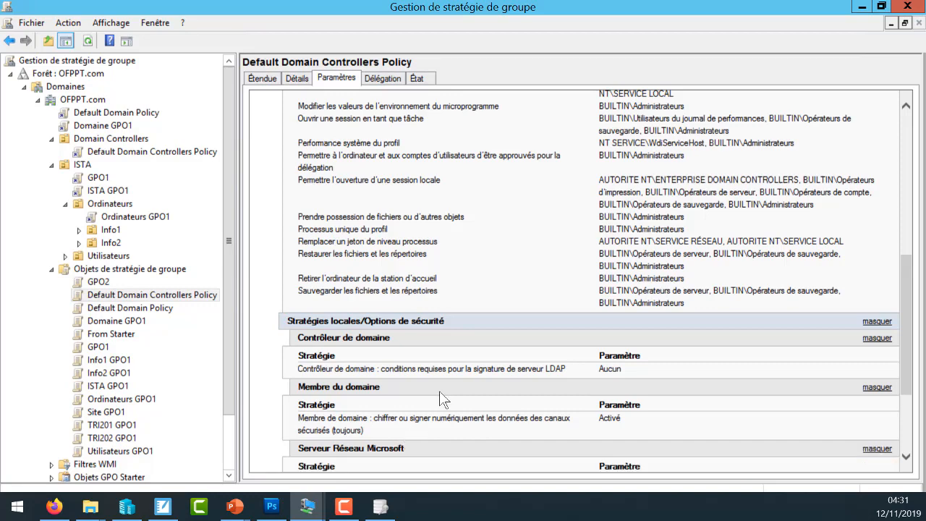
scroll(889, 361, down, 4)
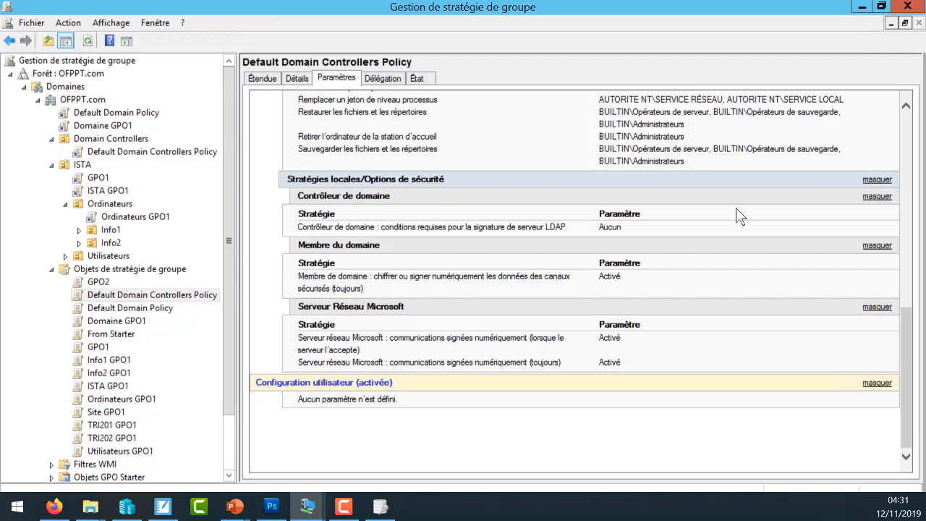
- List all of OFPPT.com's policy objects again and select Default Domain Policy
click(113, 269)
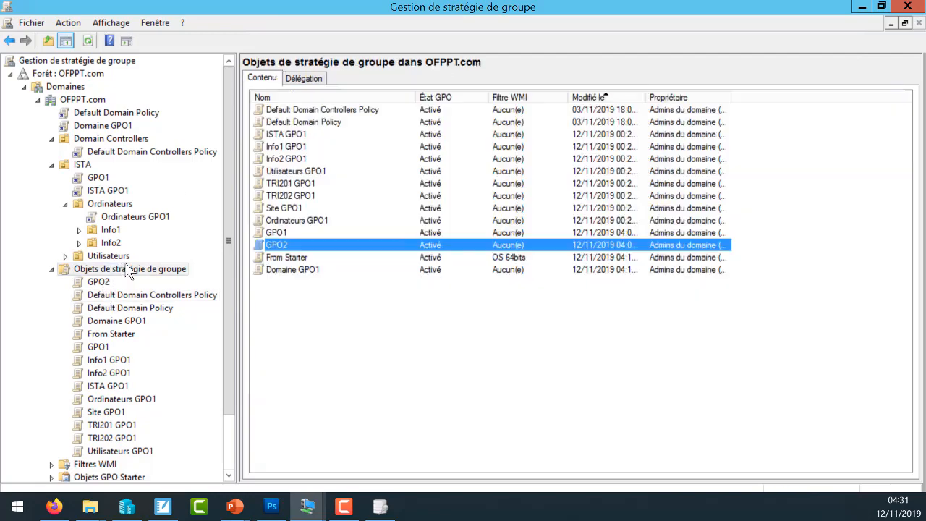
click(336, 122)
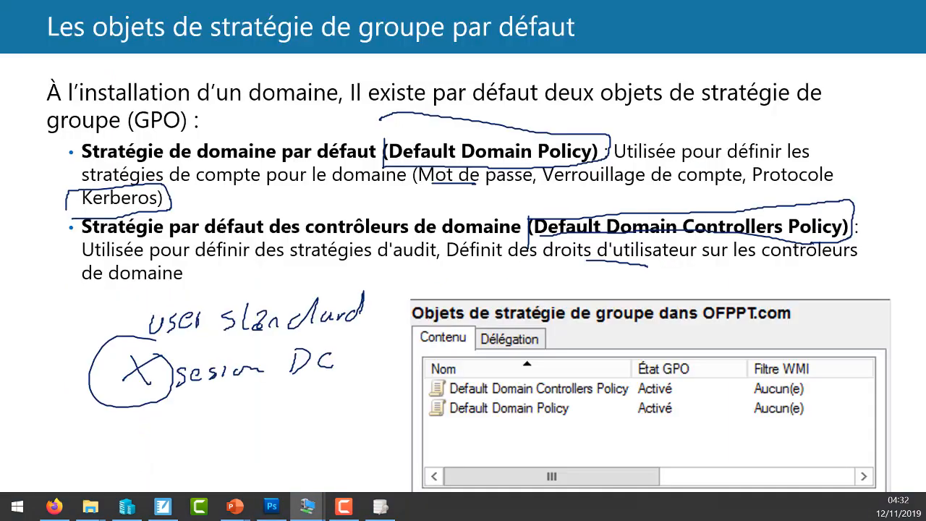
key(Right)
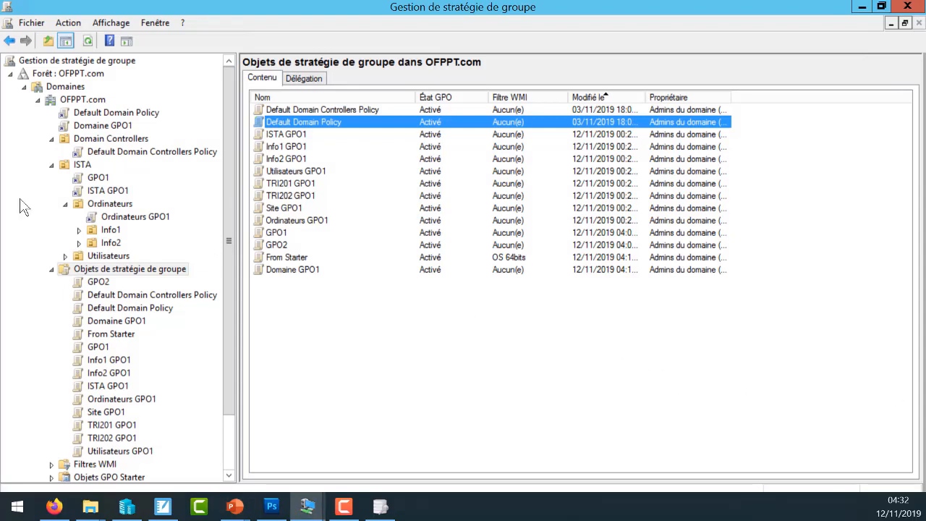
- View the links and security filtering of the policy object GPO2, and its Détails information
click(98, 282)
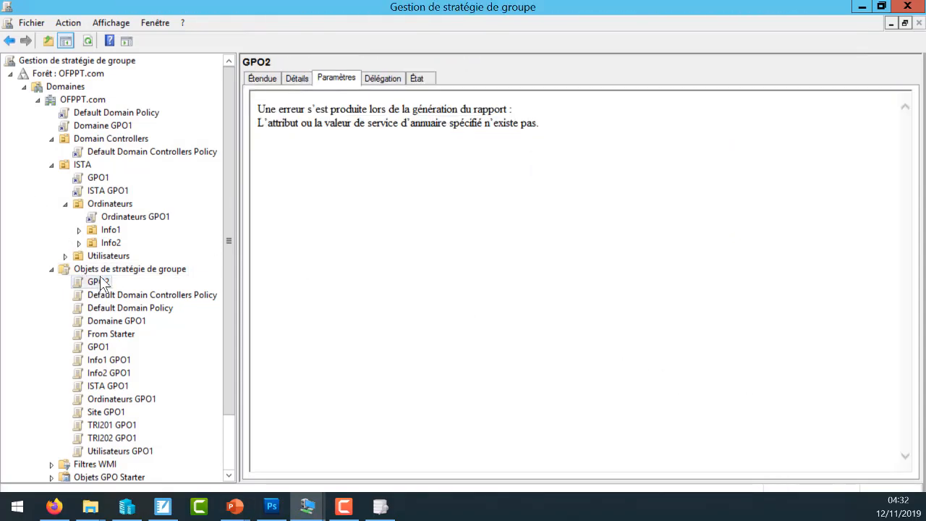
click(264, 78)
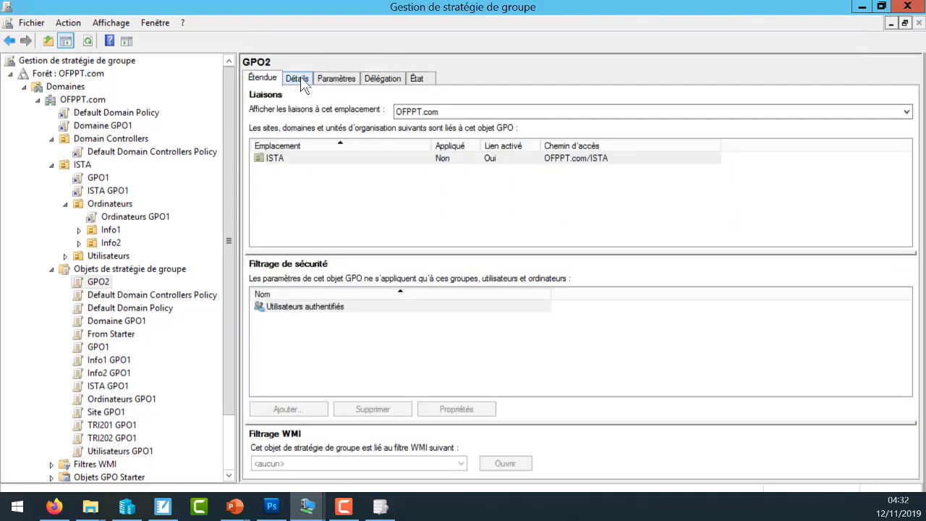
click(298, 78)
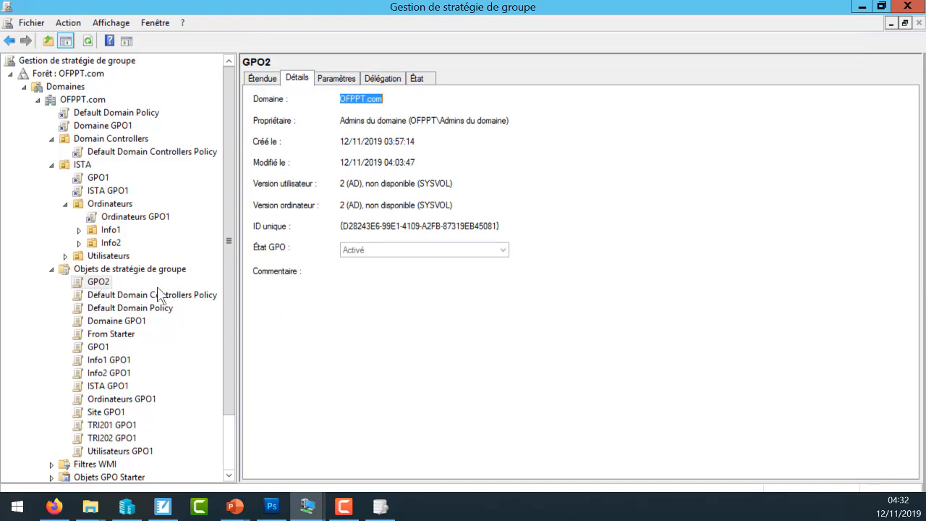
- View the Détails information of the policy object GPO1, and open it briefly in the policy editor to see its computer and user sections
click(110, 347)
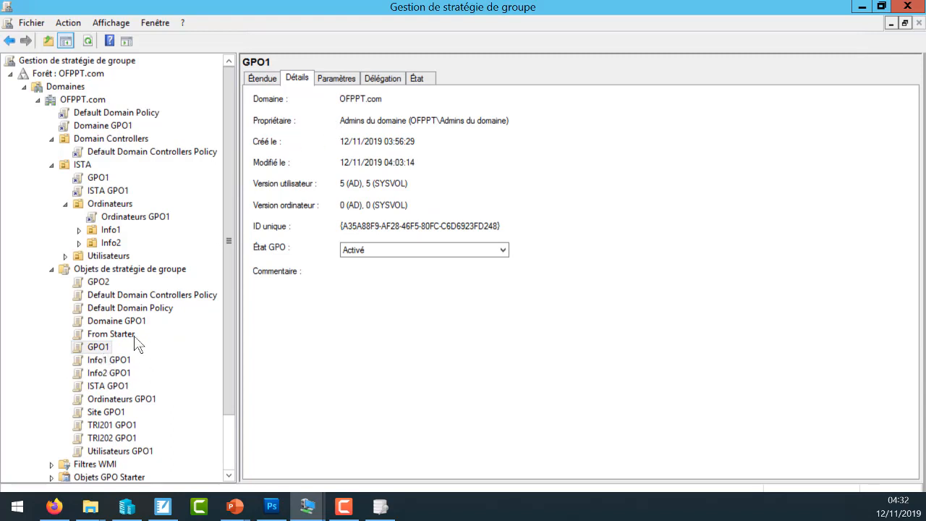
right_click(98, 347)
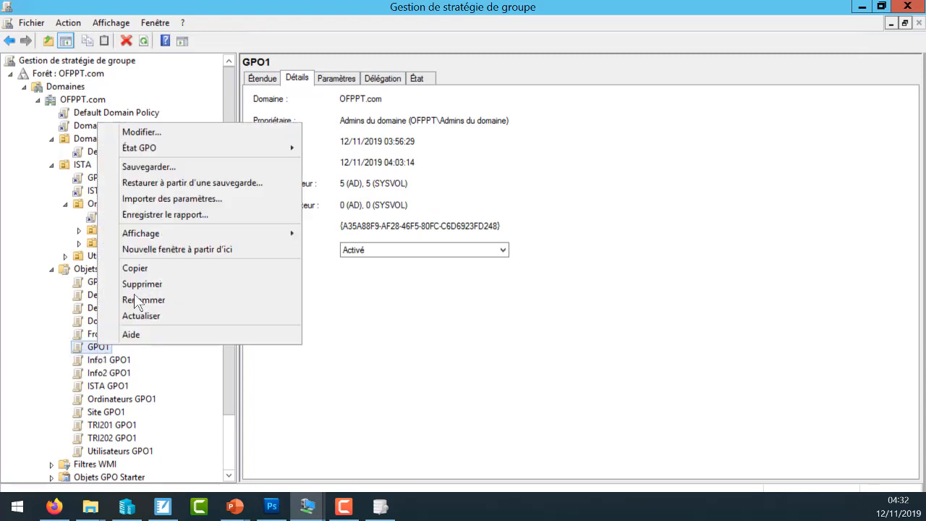
click(169, 138)
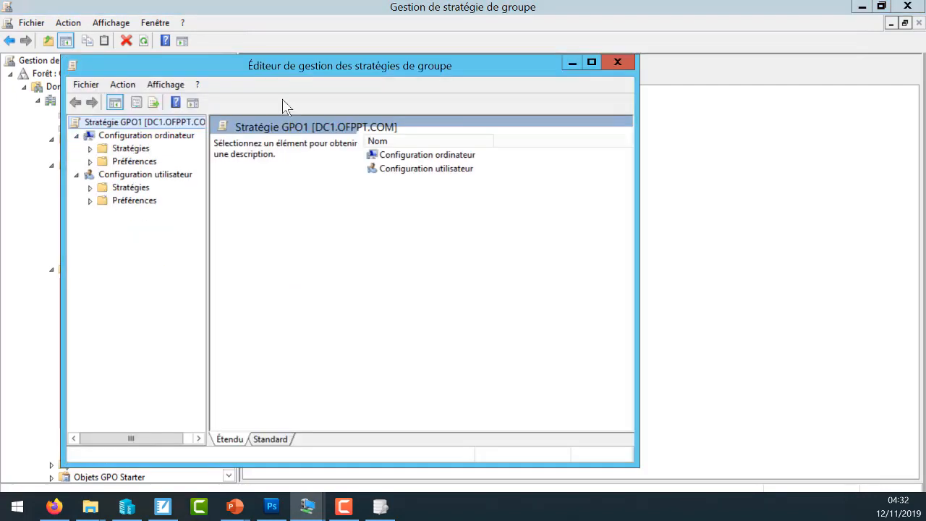
click(617, 63)
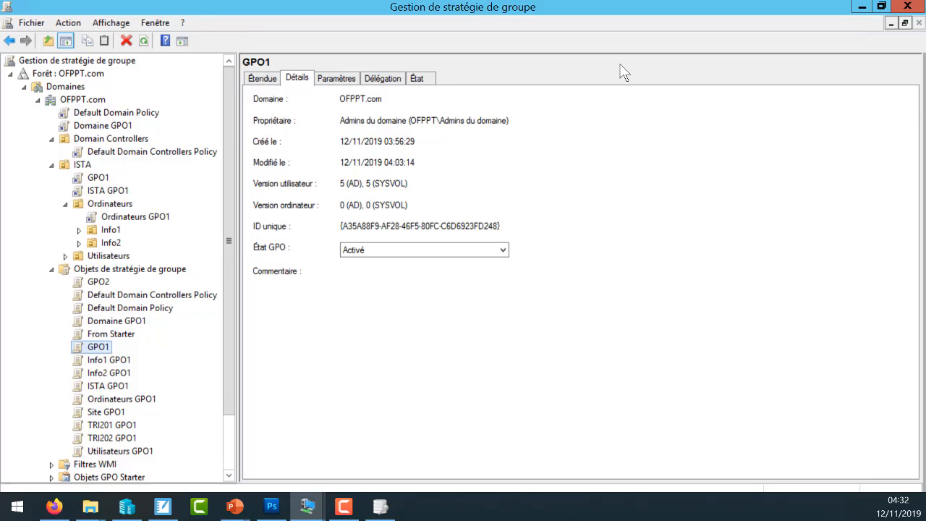
- Set GPO1's État GPO to Paramètres de configuration utilisateurs désactivés
click(501, 250)
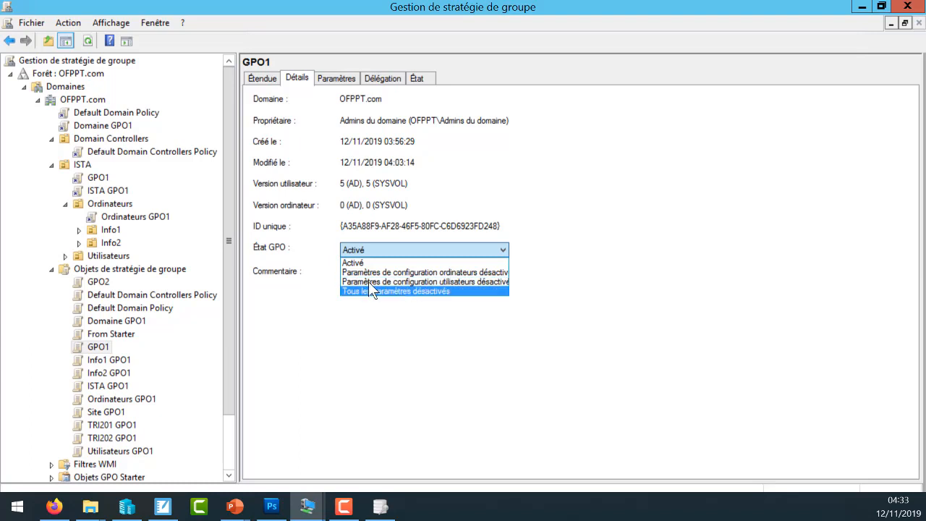
click(472, 281)
click(515, 282)
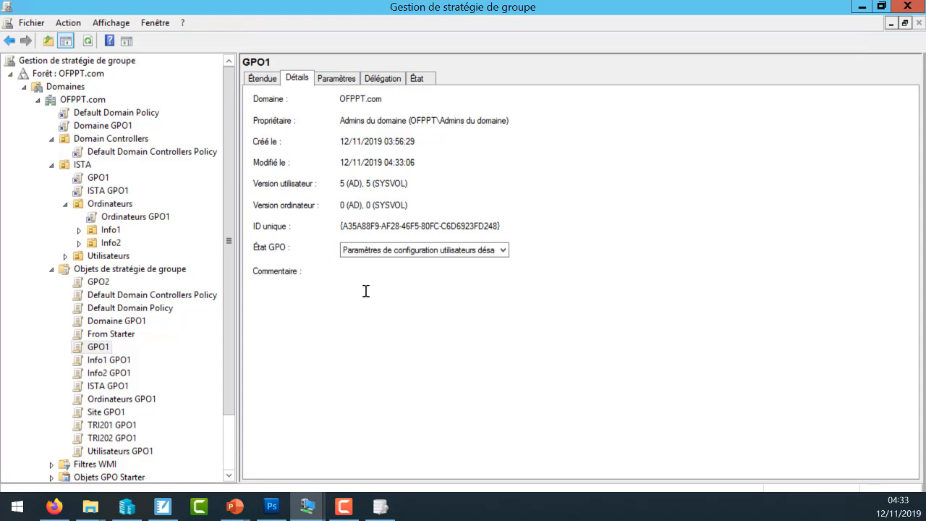
- Change GPO1's État GPO to Paramètres de configuration ordinateurs désactivés
click(426, 250)
click(425, 272)
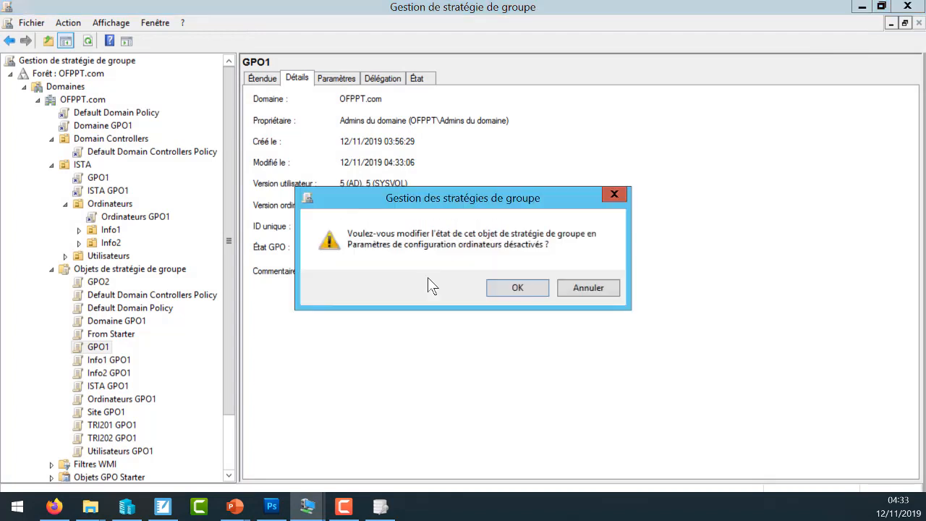
click(496, 289)
- Disable both sections of GPO1 by setting its État GPO to Tous les paramètres désactivés
click(460, 251)
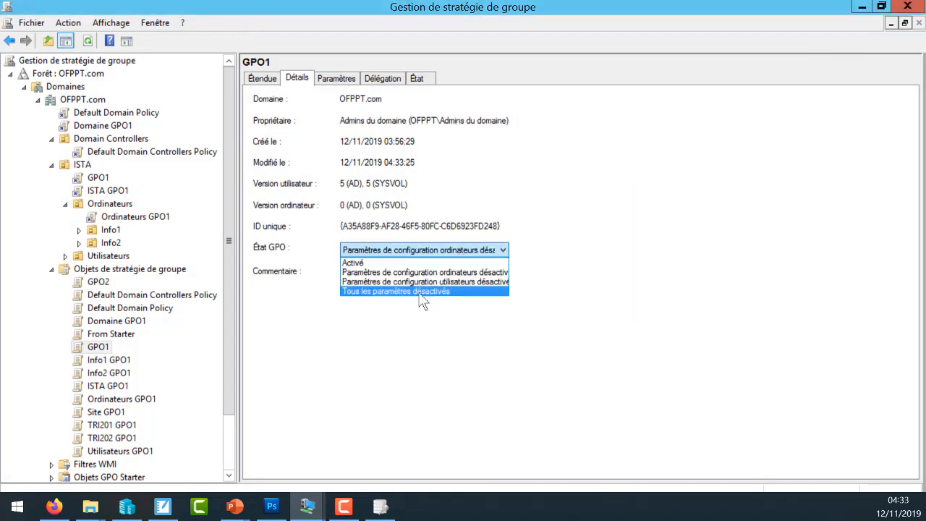
click(394, 290)
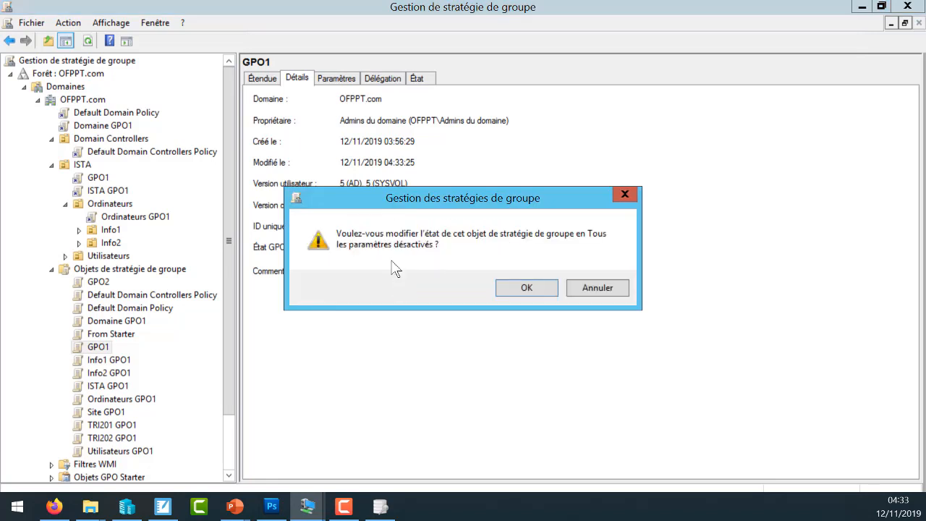
click(524, 287)
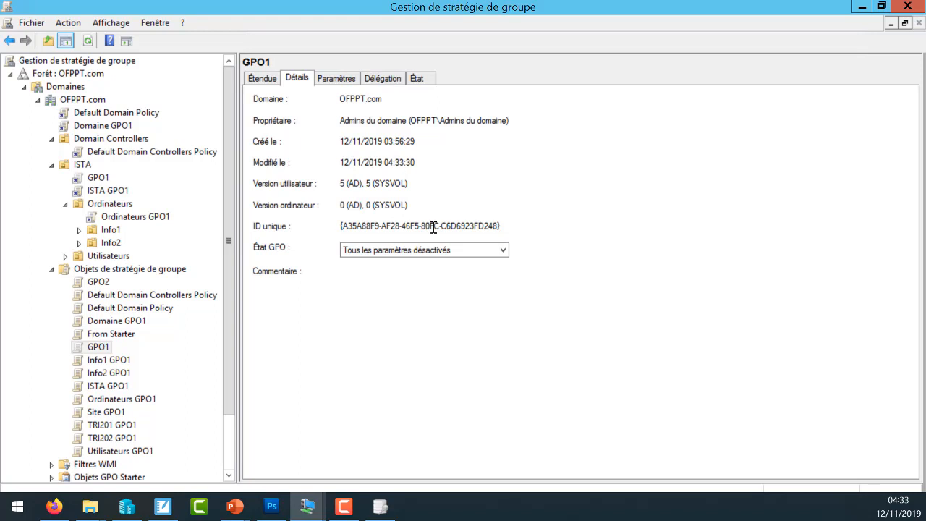
- Re-enable GPO1 by setting its État GPO to Activé
click(430, 250)
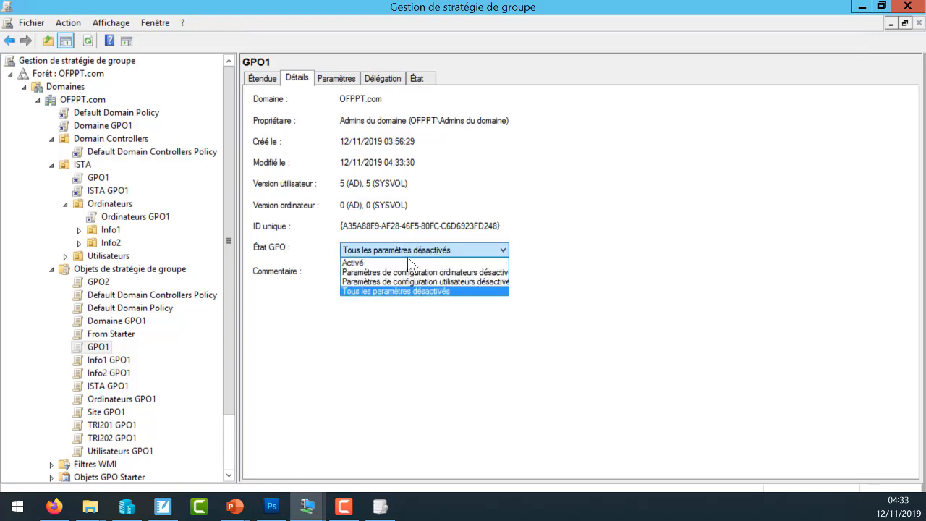
click(405, 259)
click(518, 286)
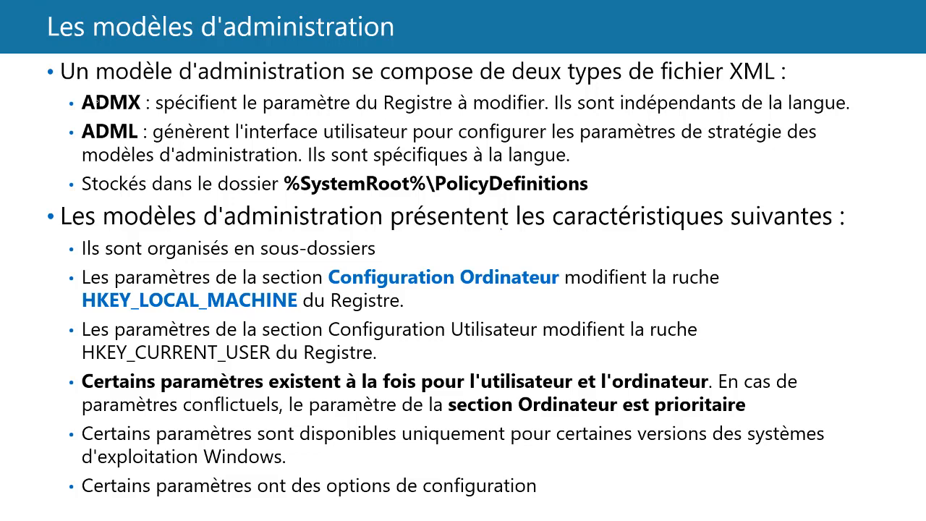
mouse_move(82, 113)
mouse_down()
mouse_move(151, 114)
mouse_move(155, 89)
mouse_move(78, 92)
mouse_move(74, 111)
mouse_move(102, 145)
mouse_move(153, 120)
mouse_move(90, 121)
mouse_up()
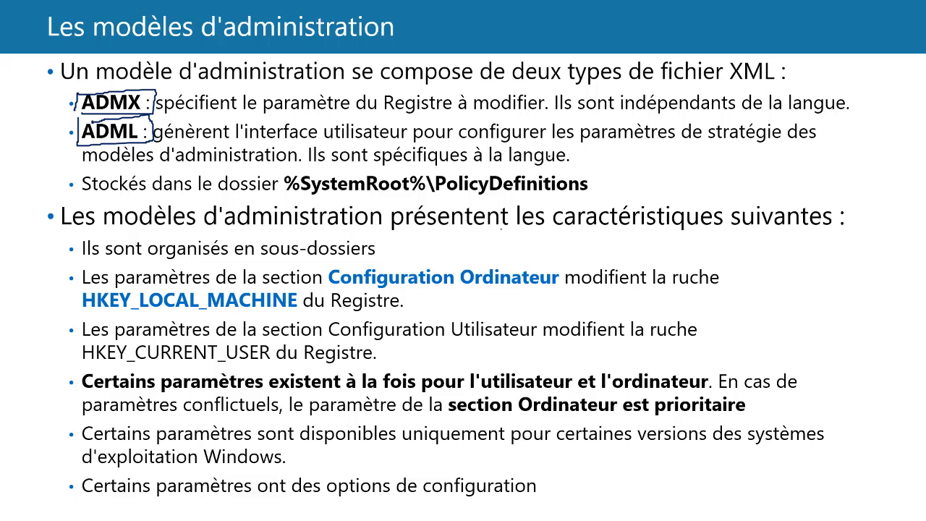
mouse_move(570, 147)
mouse_down()
mouse_move(525, 133)
mouse_move(500, 165)
mouse_move(582, 169)
mouse_move(579, 148)
mouse_up()
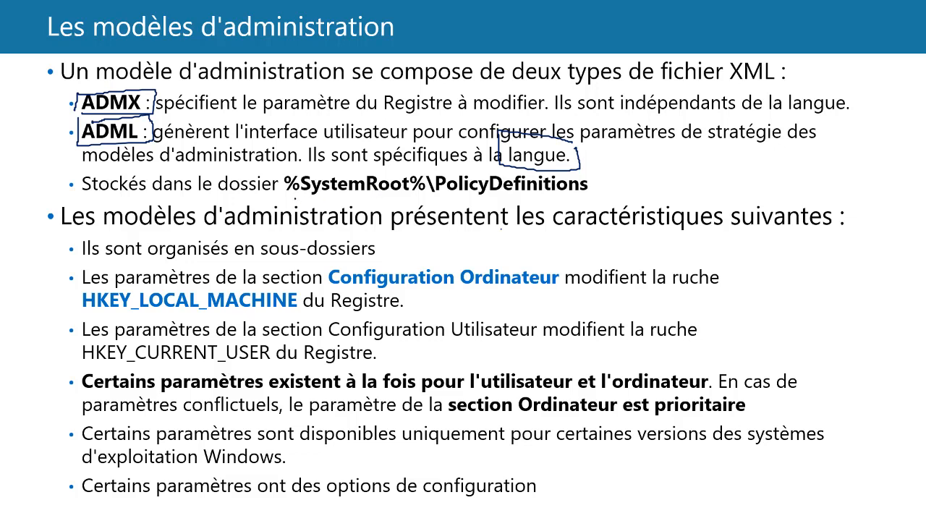
mouse_move(434, 198)
mouse_down()
mouse_move(584, 196)
mouse_move(589, 172)
mouse_move(433, 170)
mouse_move(436, 194)
mouse_up()
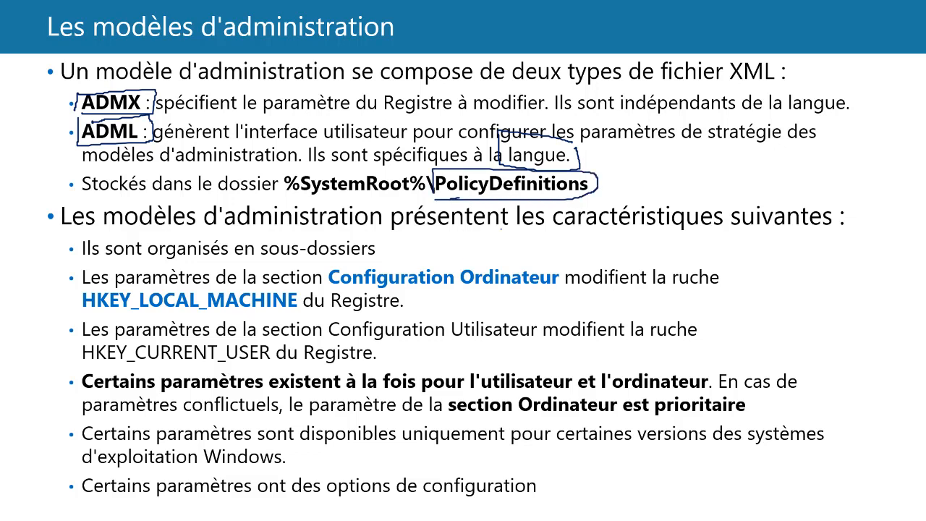
- Switch from the slides to the server and open the C:\Windows folder in a new File Explorer window
key(alt+Tab)
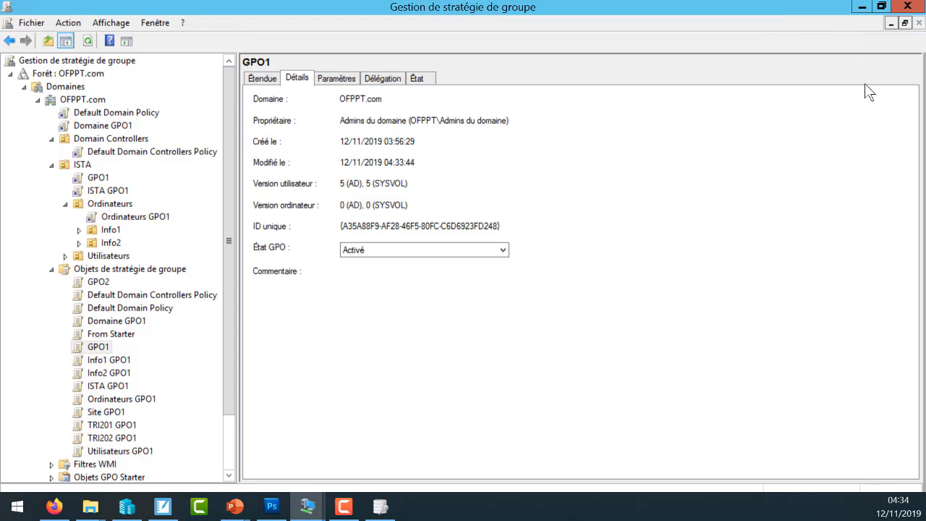
key(super+e)
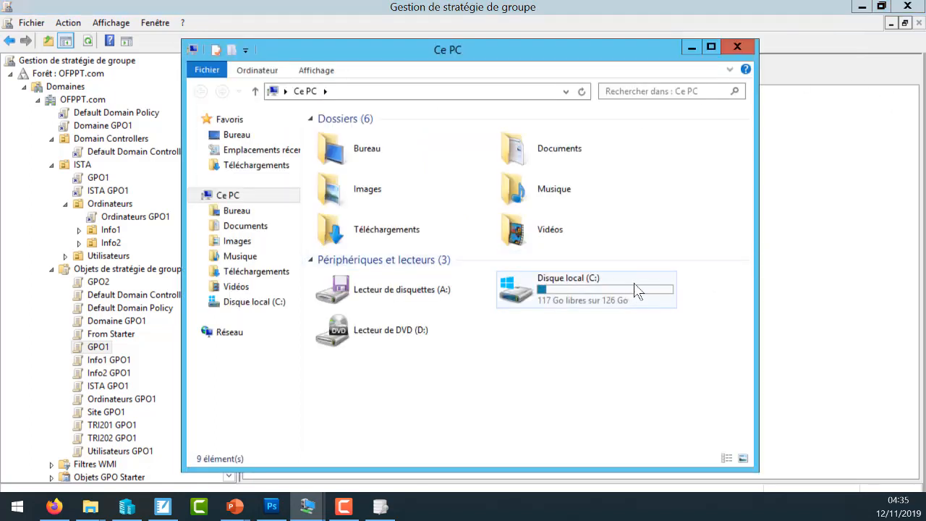
click(647, 284)
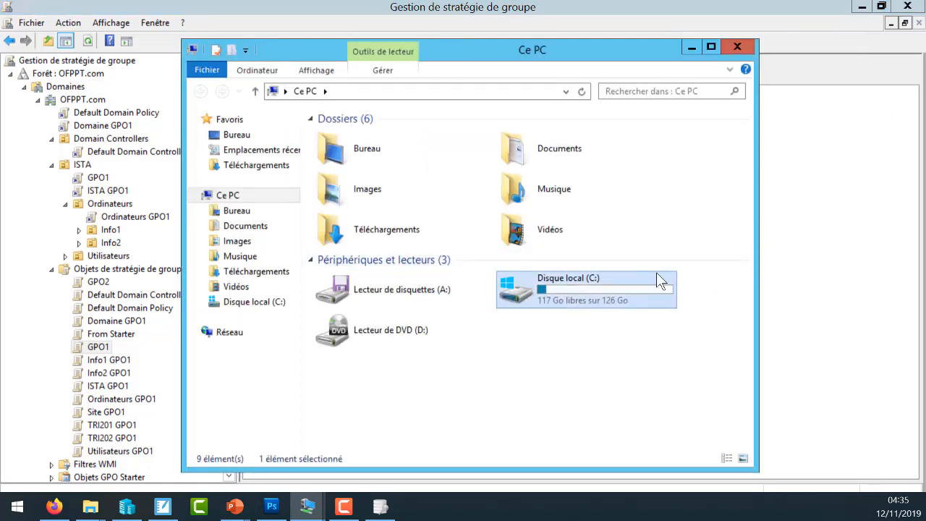
double_click(592, 300)
double_click(406, 229)
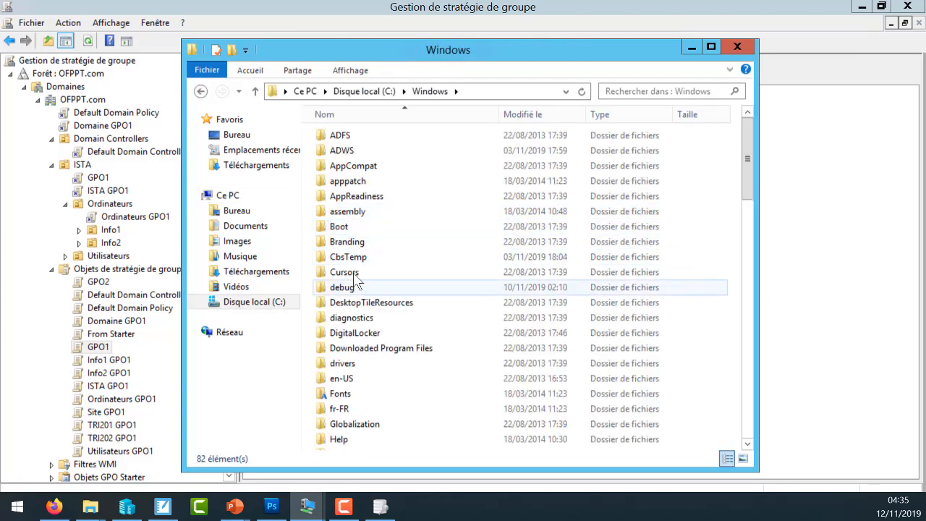
- Open the PolicyDefinitions folder, view the ADML files in its fr-FR subfolder, and return to PolicyDefinitions
click(358, 256)
key(p)
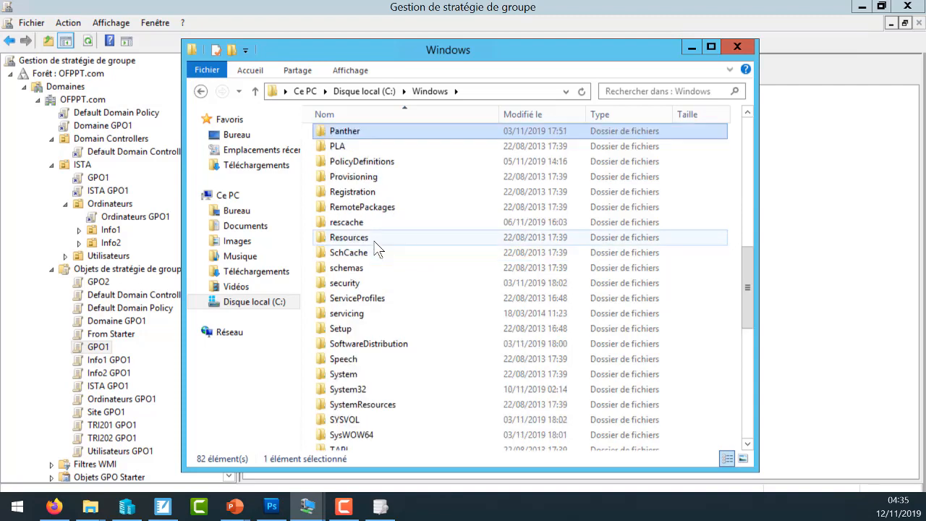
key(p)
key(p)
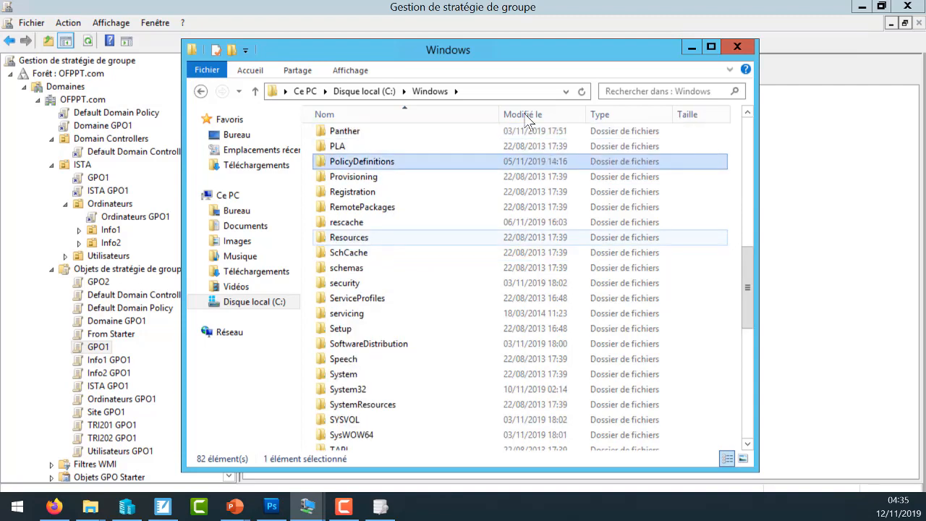
double_click(381, 161)
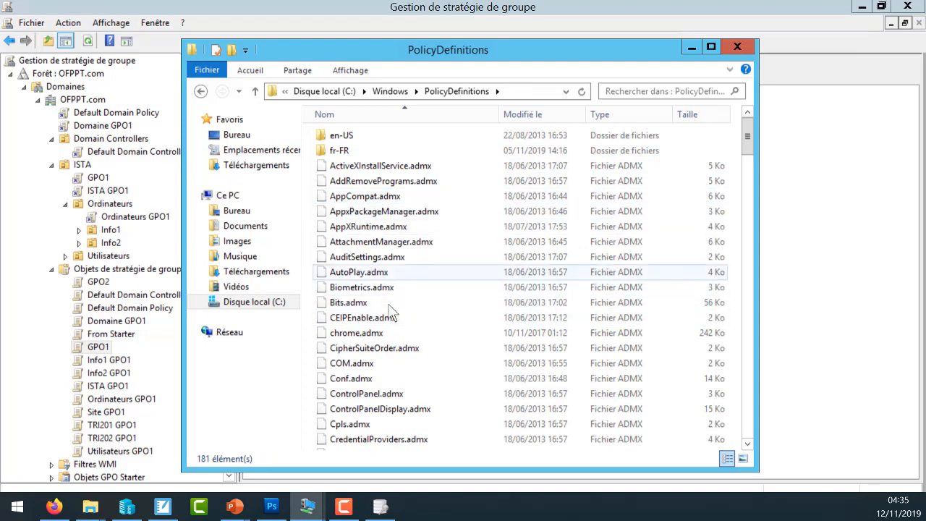
double_click(346, 154)
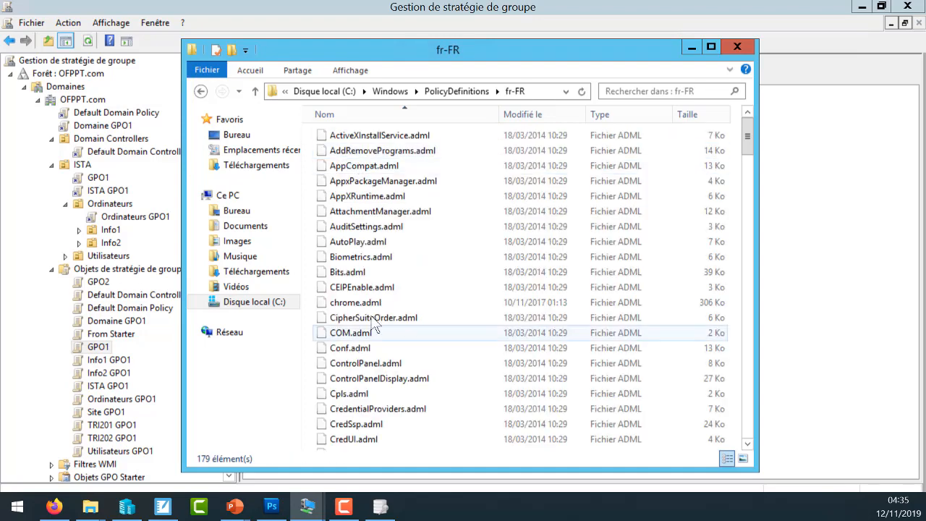
click(463, 91)
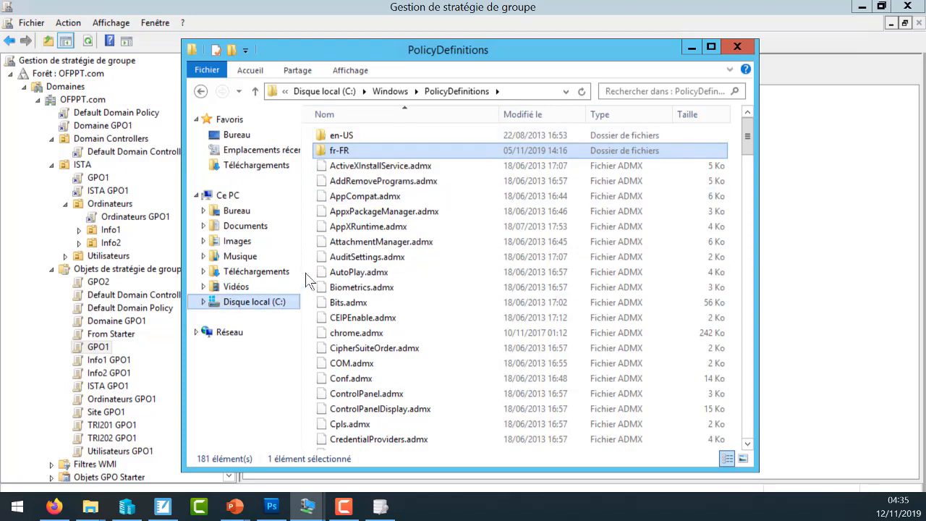
- Go back to Disque local (C:) and open the Windows\SYSVOL folder
click(242, 303)
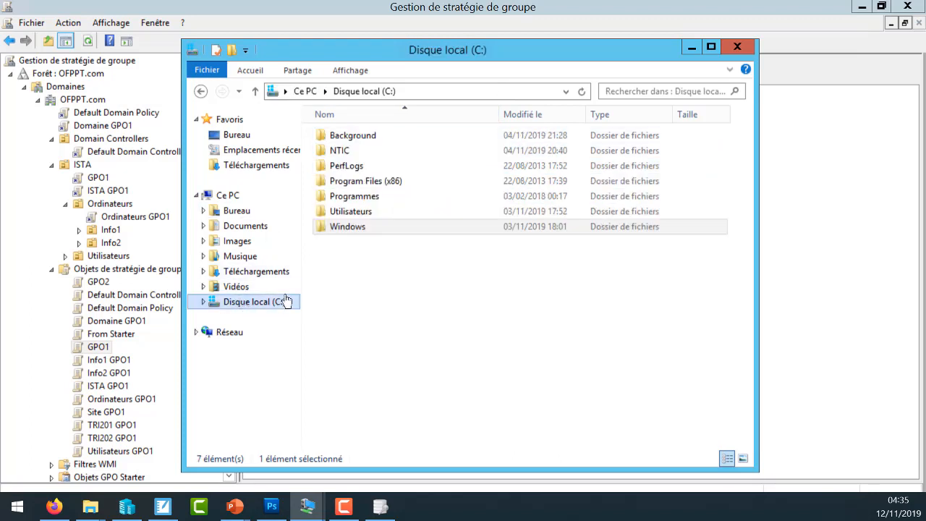
double_click(348, 229)
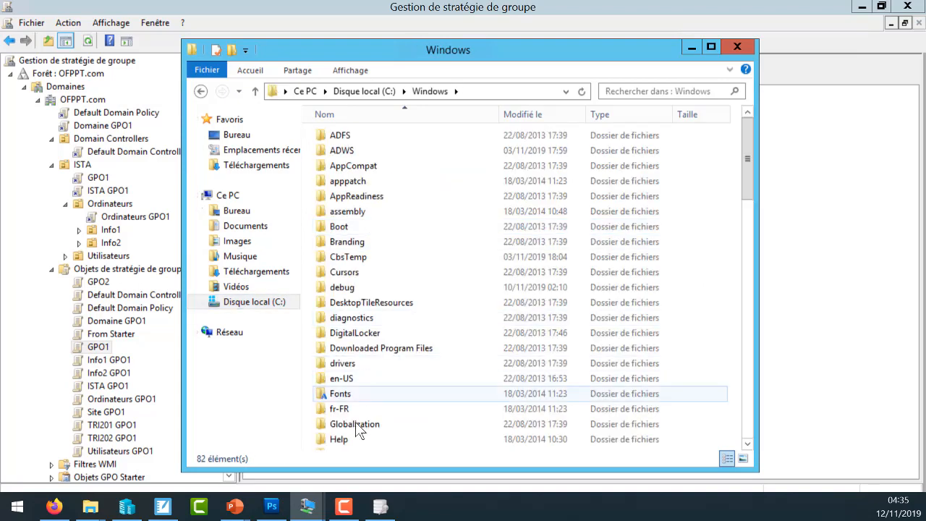
click(345, 437)
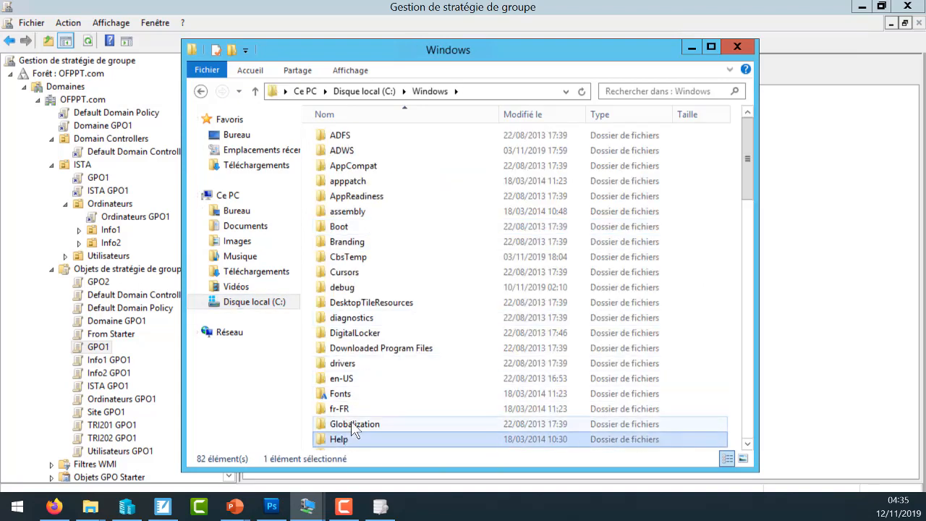
key(v)
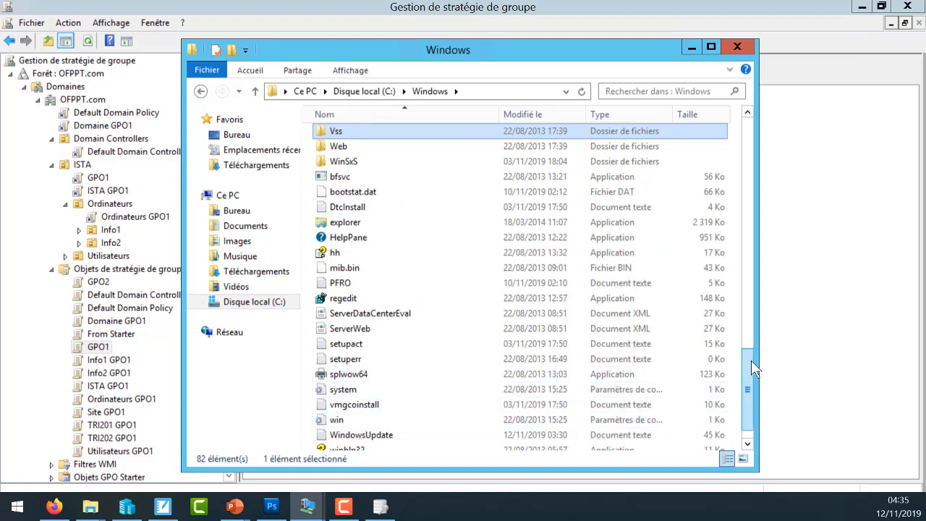
scroll(750, 360, up, 5)
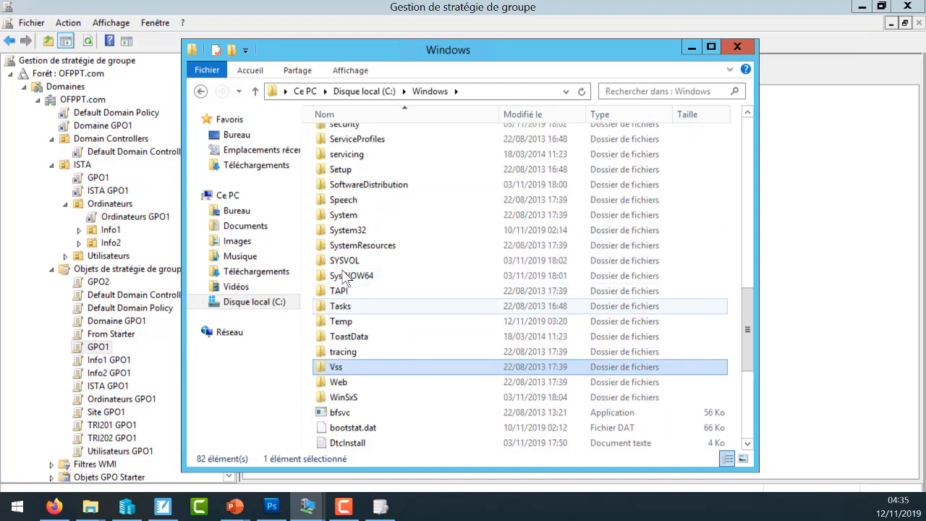
click(354, 262)
double_click(354, 262)
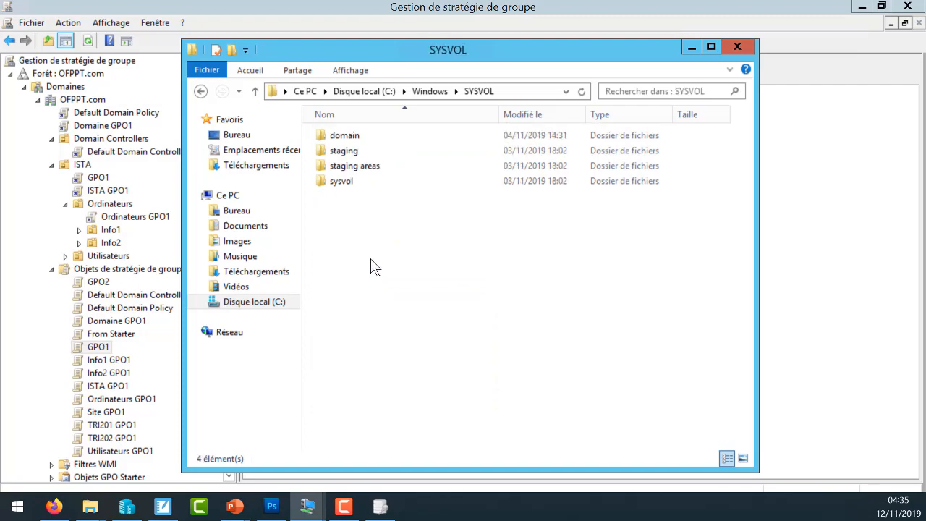
- Open the domain\Policies subfolder inside SYSVOL
click(357, 139)
click(365, 141)
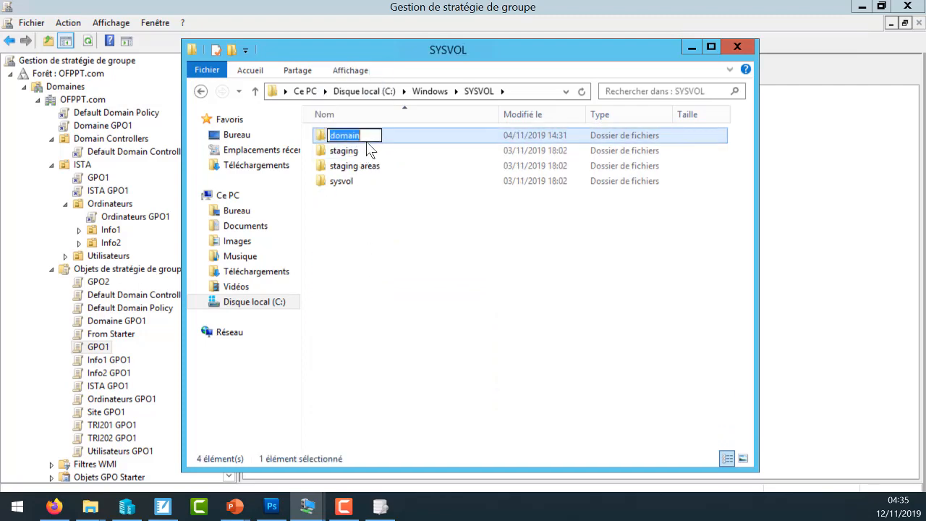
click(366, 143)
double_click(367, 142)
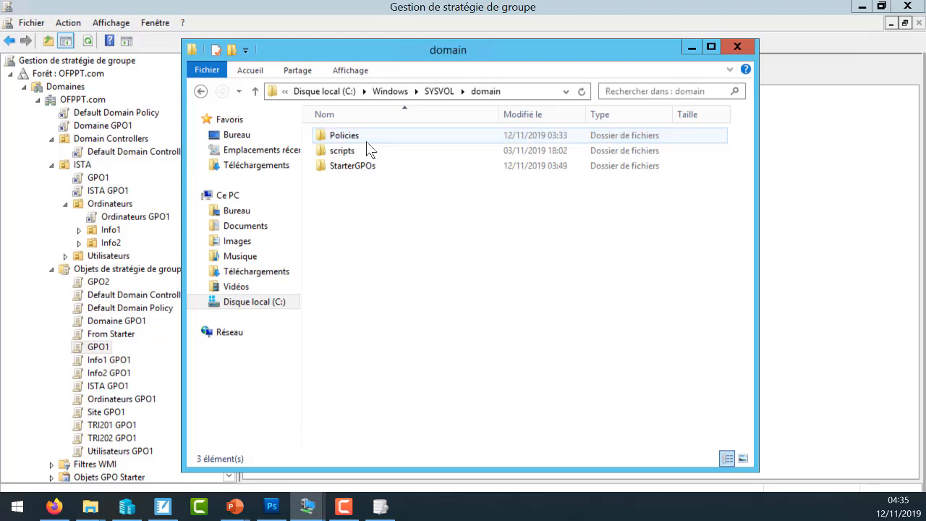
click(354, 141)
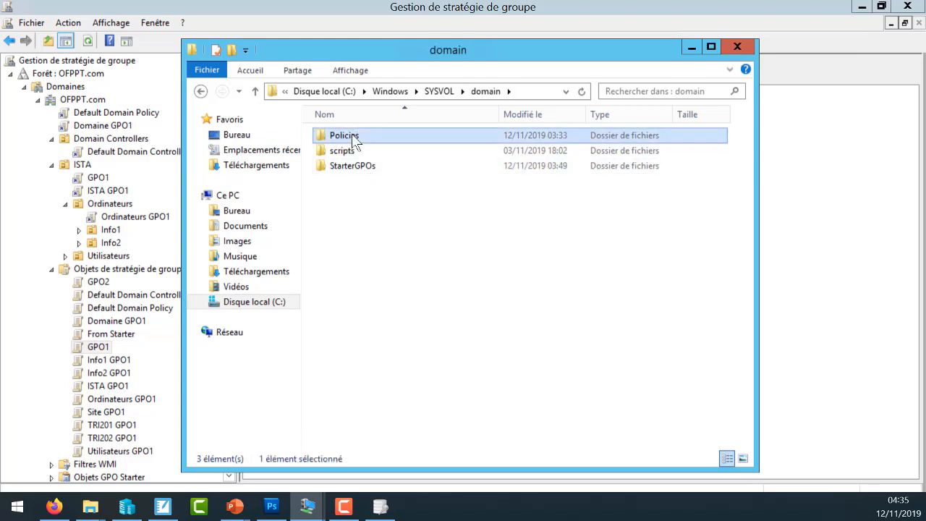
double_click(354, 140)
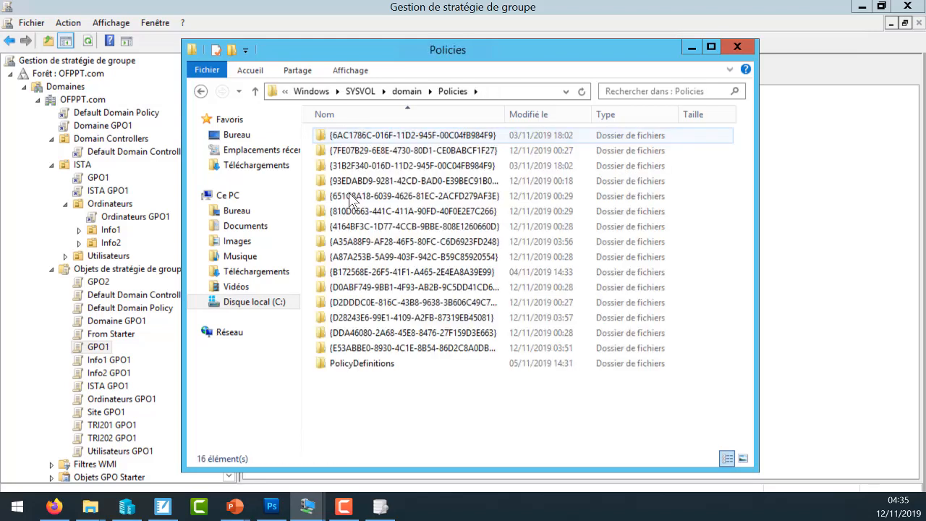
- Permanently delete the PolicyDefinitions folder from SYSVOL\domain\Policies and close the File Explorer window
click(370, 359)
key(shift+Delete)
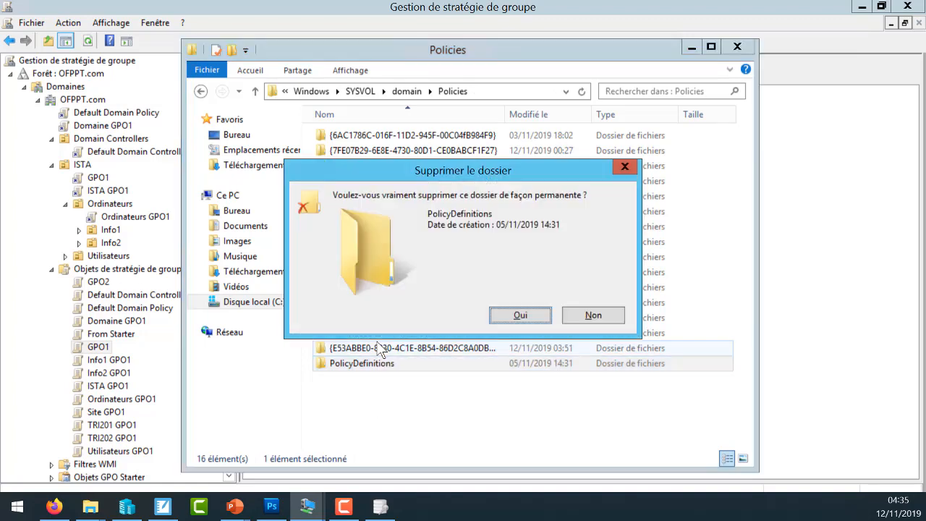
key(Return)
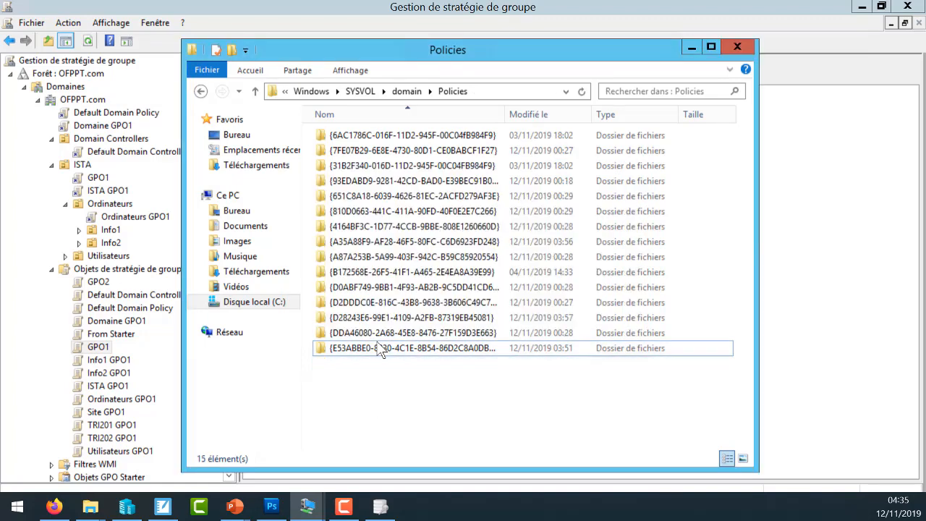
click(738, 47)
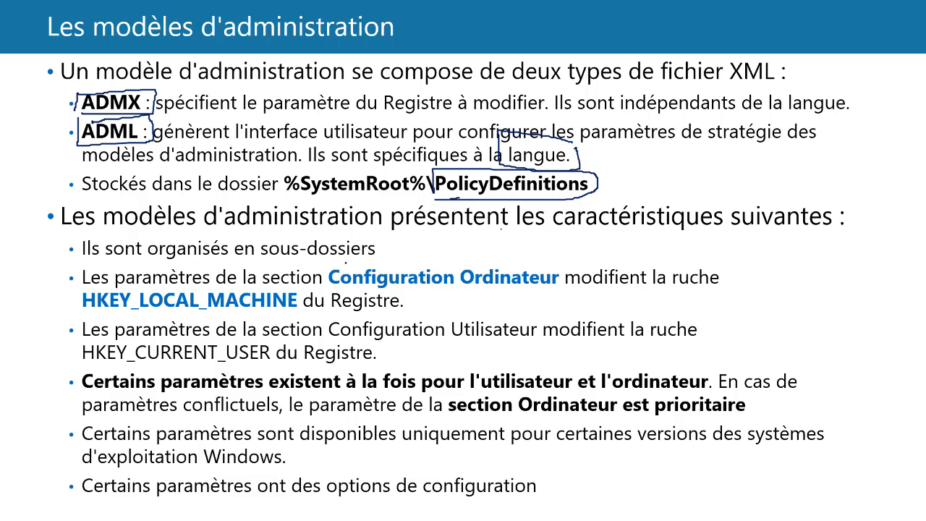
drag(341, 289, 460, 285)
drag(78, 316, 277, 304)
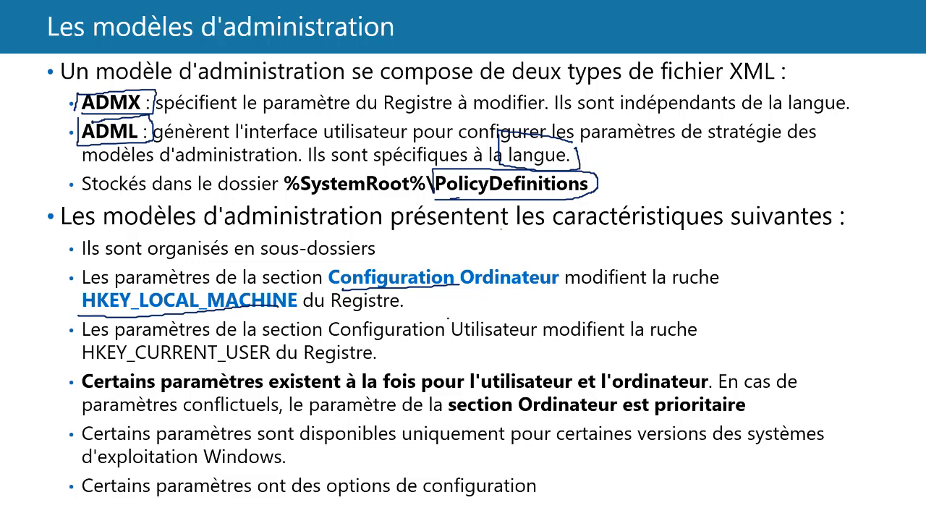
drag(467, 337, 494, 338)
mouse_move(86, 363)
mouse_down()
mouse_move(289, 368)
mouse_move(280, 333)
mouse_move(82, 334)
mouse_up()
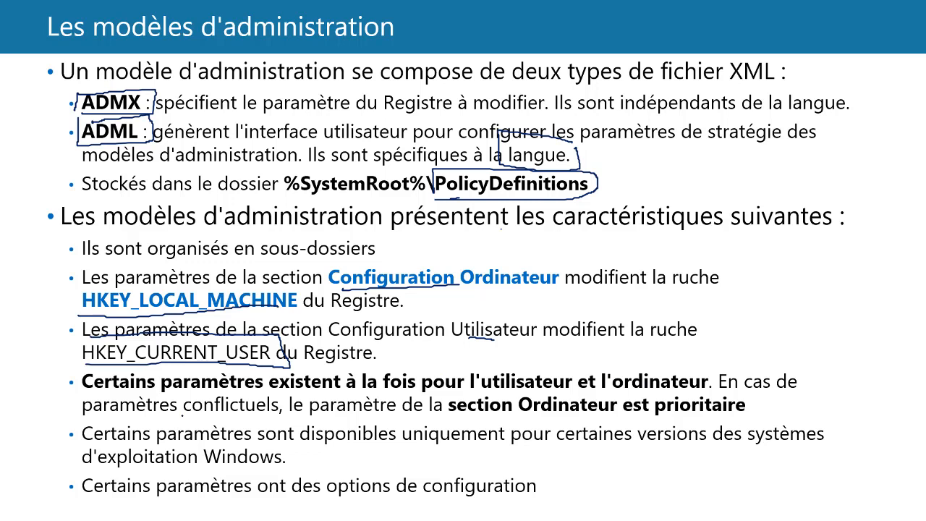
drag(182, 415, 276, 416)
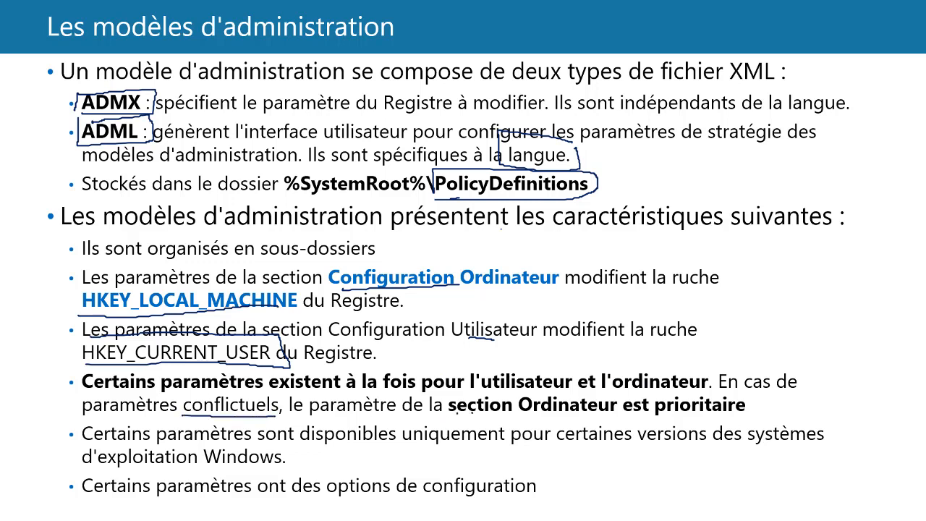
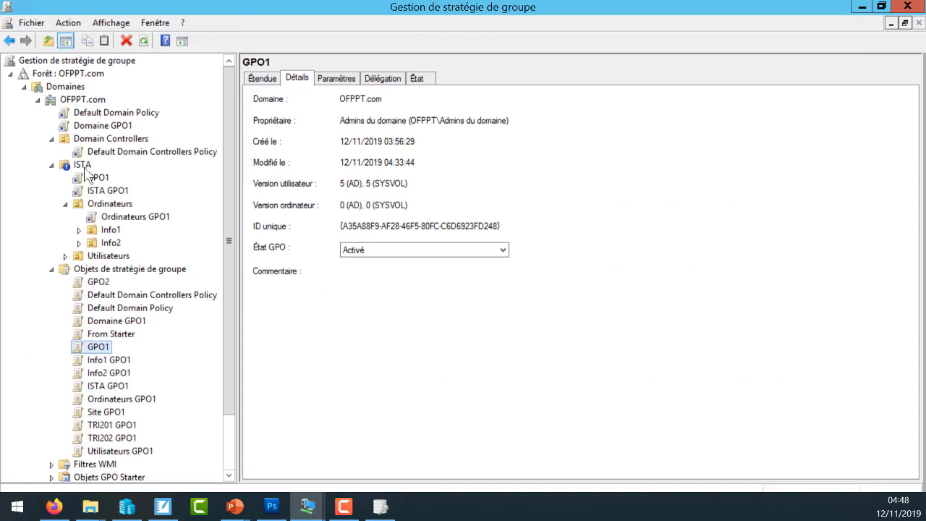
- Check the GPO inheritance of the ISTA OU and select the domain-level Domaine GPO1 link before returning to ISTA
click(82, 165)
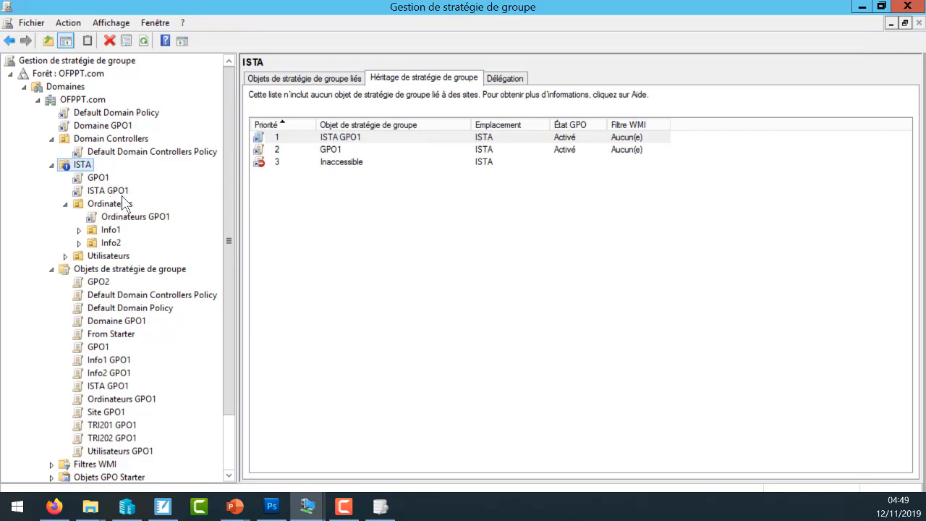
click(105, 126)
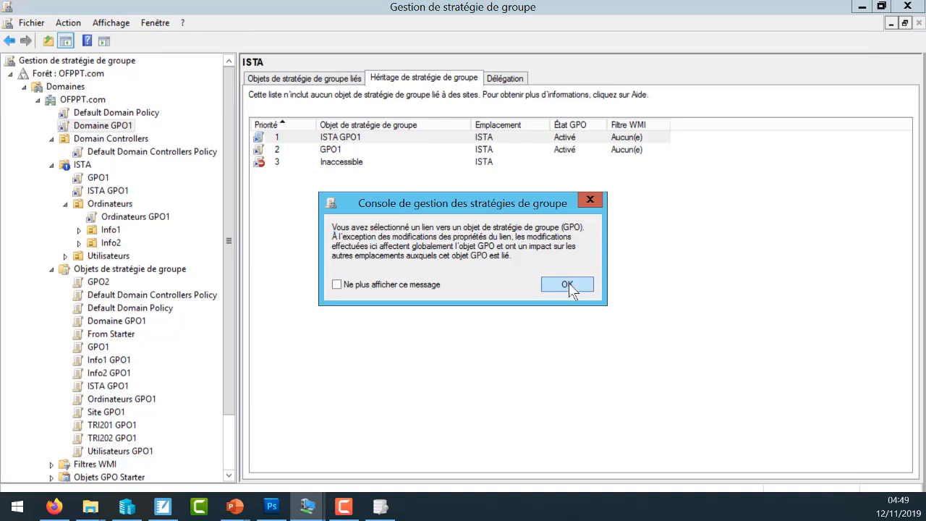
click(567, 284)
click(92, 165)
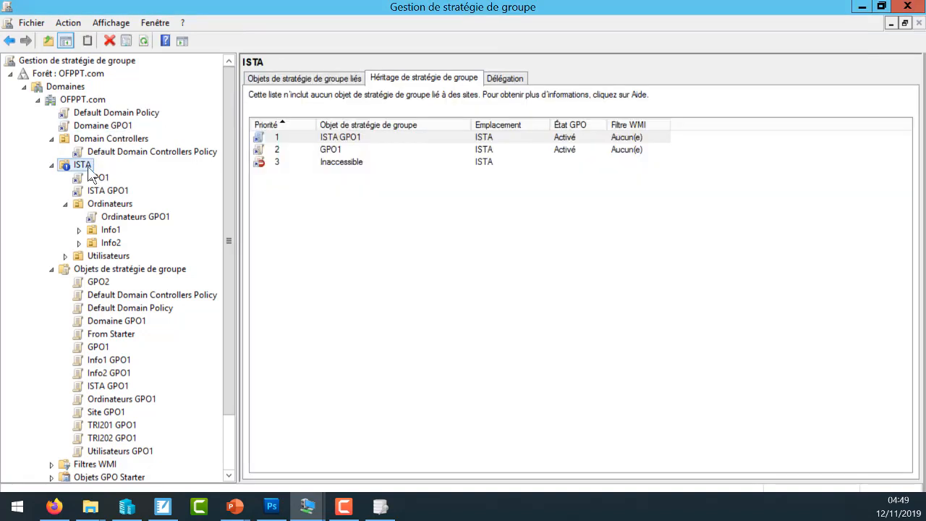
- Remove the inheritance block from the ISTA OU, then block inheritance on it again
right_click(88, 166)
click(151, 206)
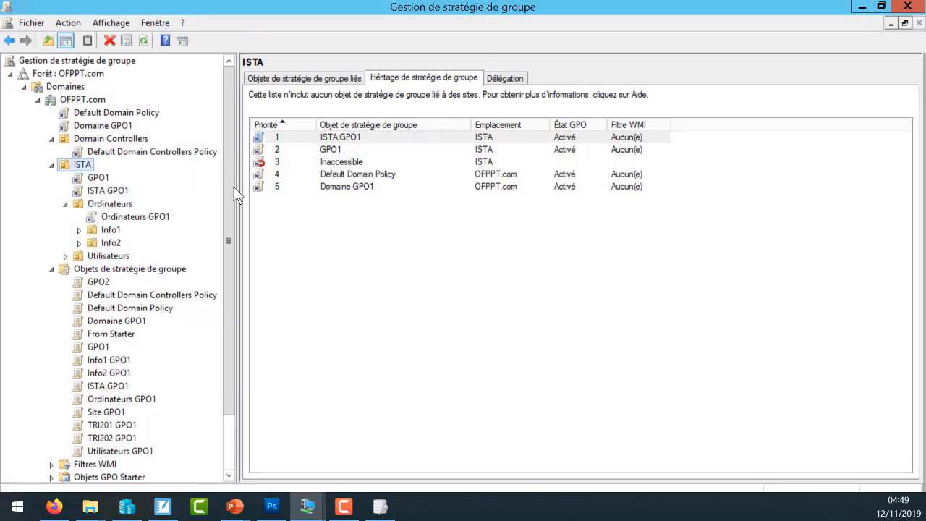
right_click(77, 167)
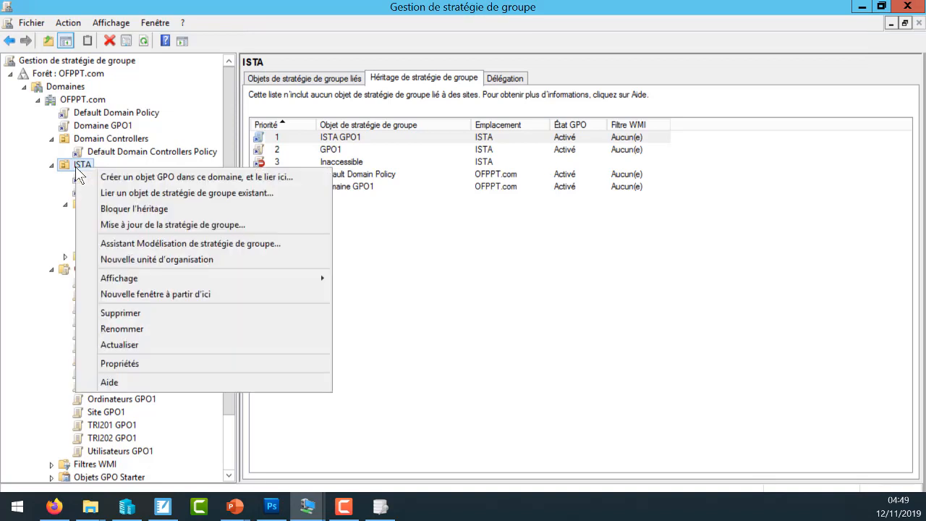
click(145, 209)
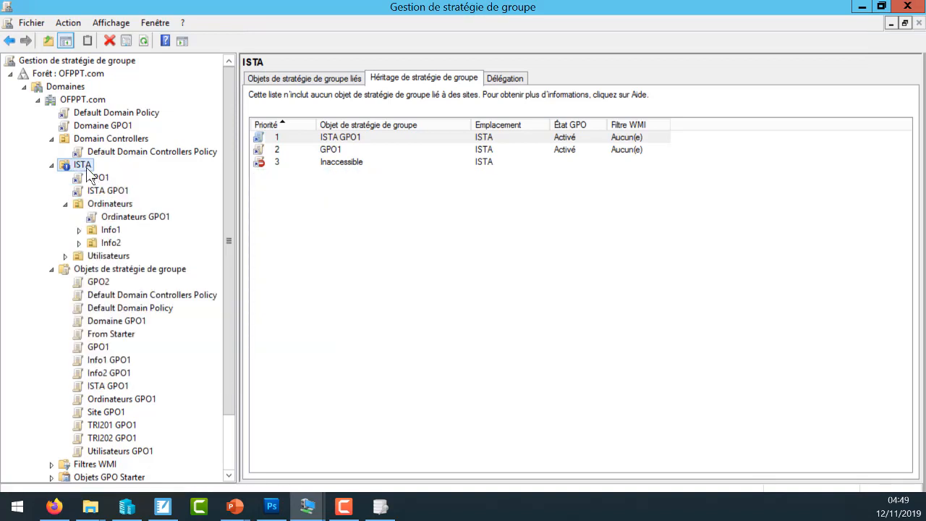
- Enforce the Domaine GPO1 link on OFPPT.com and refresh the ISTA inheritance list
right_click(96, 127)
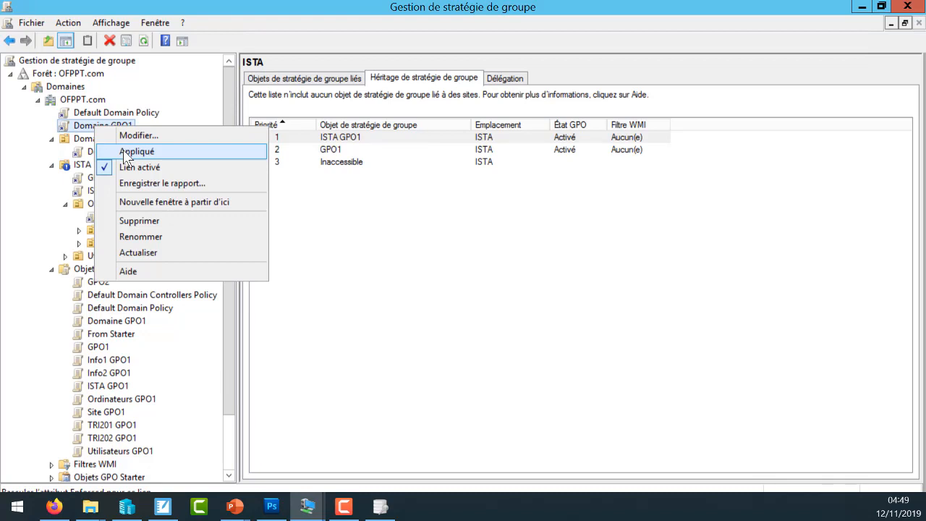
click(127, 152)
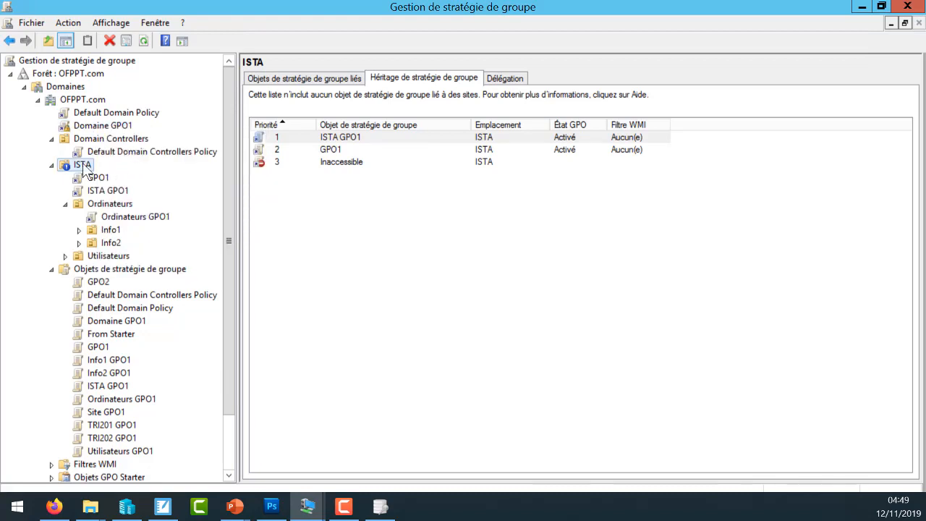
click(376, 248)
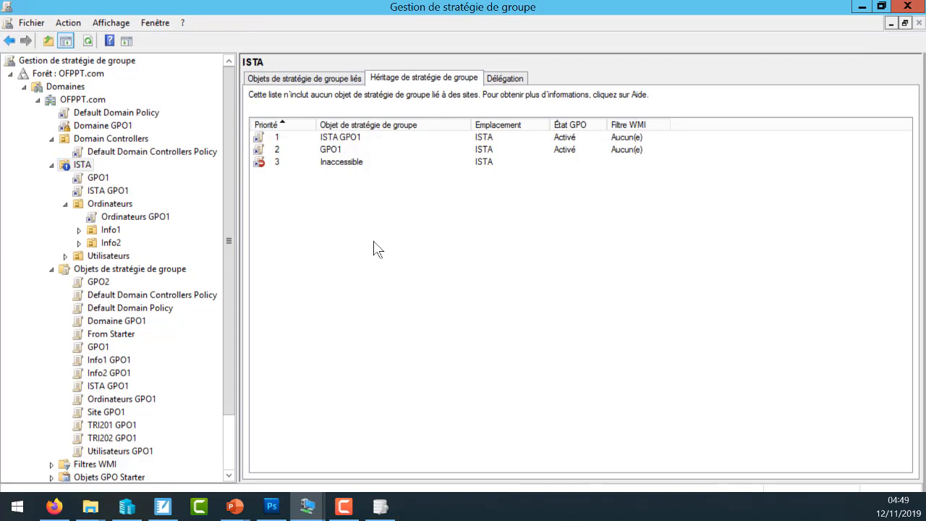
key(F5)
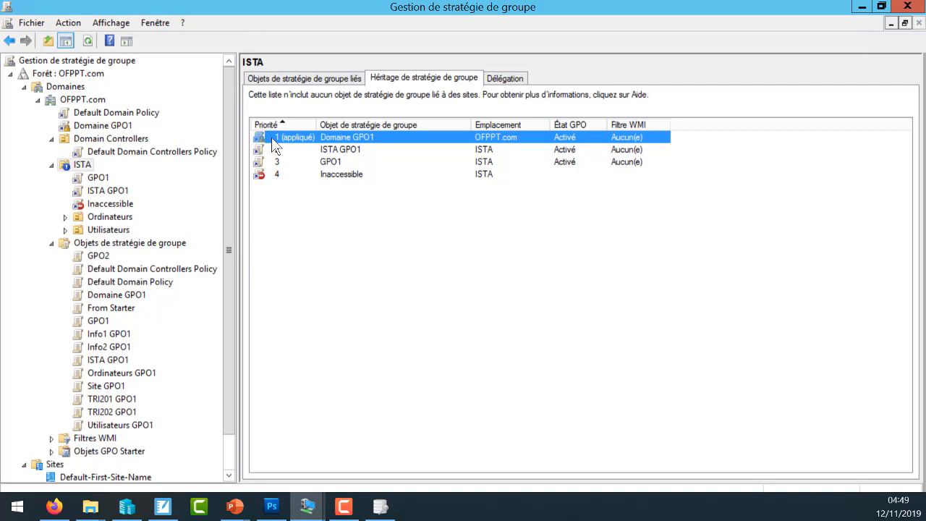
- Remove the inheritance block from the ISTA OU and check the inheritance of its Ordinateurs child OU
right_click(79, 167)
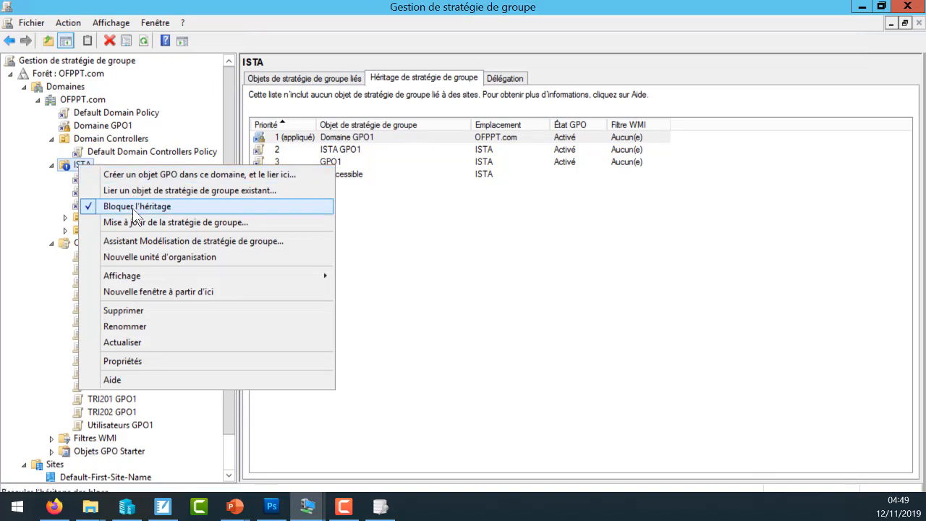
click(130, 203)
click(78, 218)
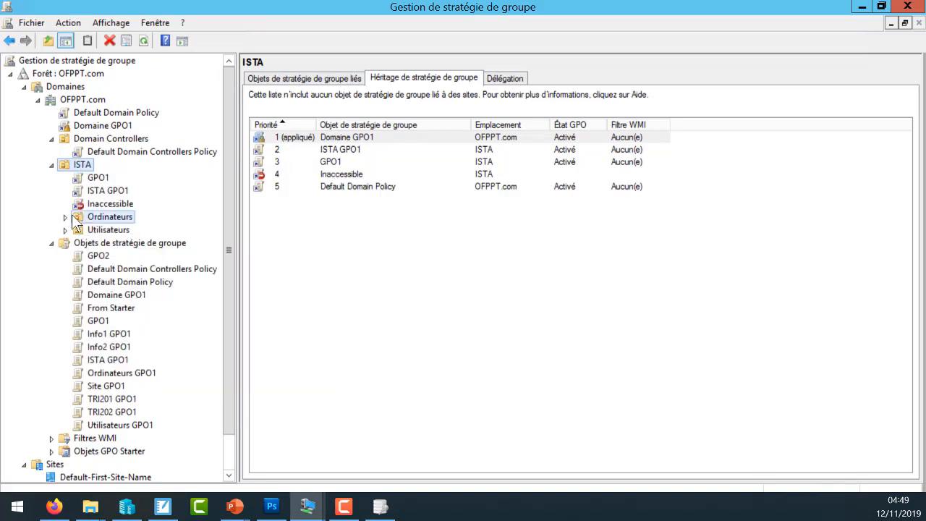
- Block GPO inheritance on the Info1 OU under Ordinateurs
click(65, 217)
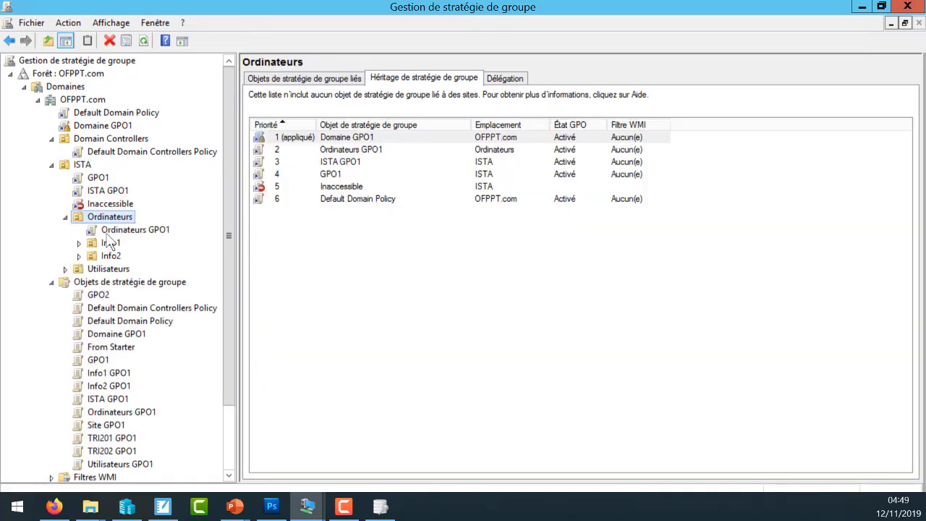
click(79, 243)
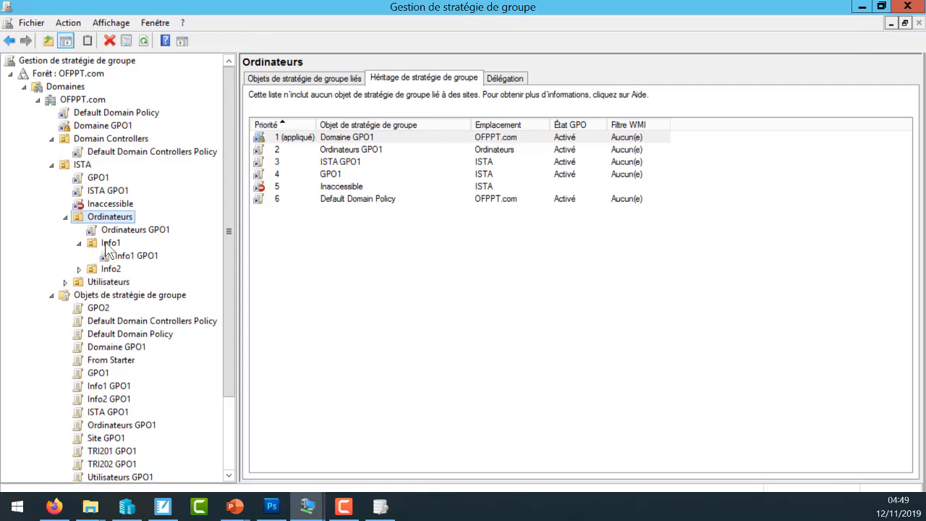
click(107, 247)
right_click(107, 247)
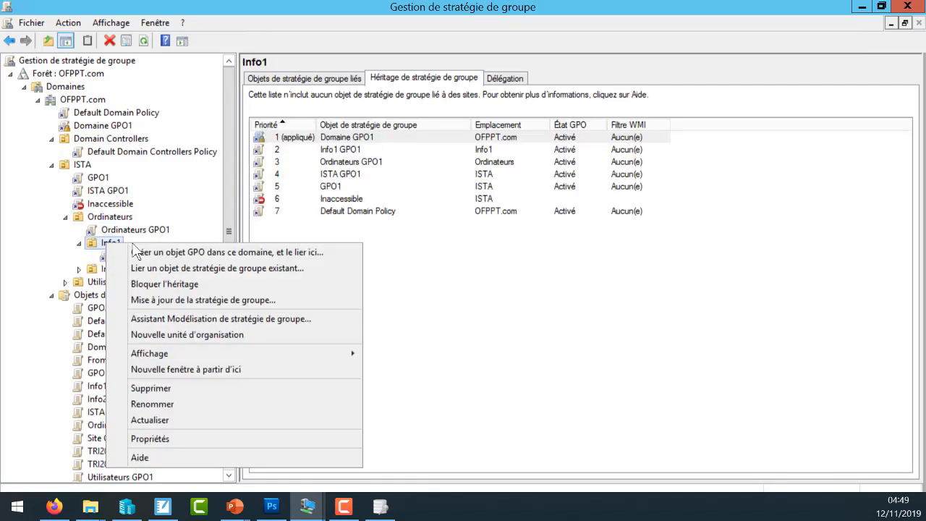
click(152, 284)
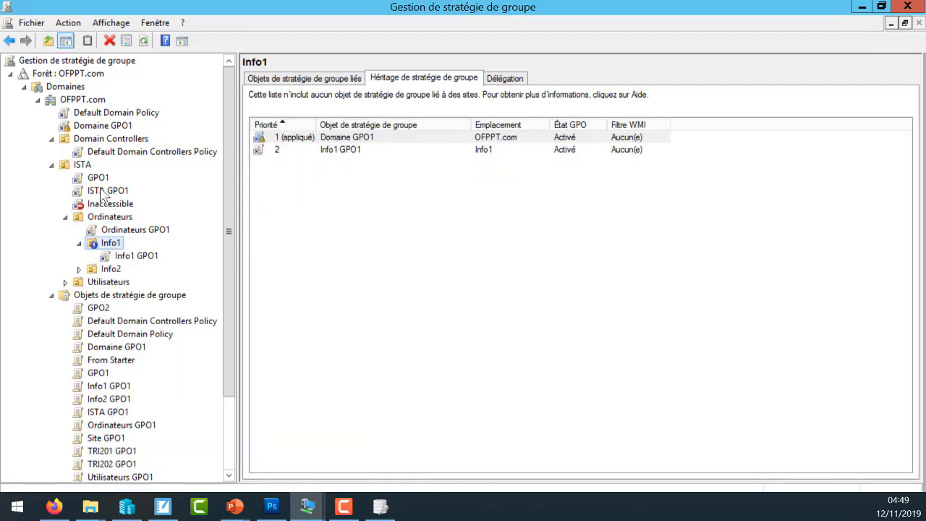
click(100, 181)
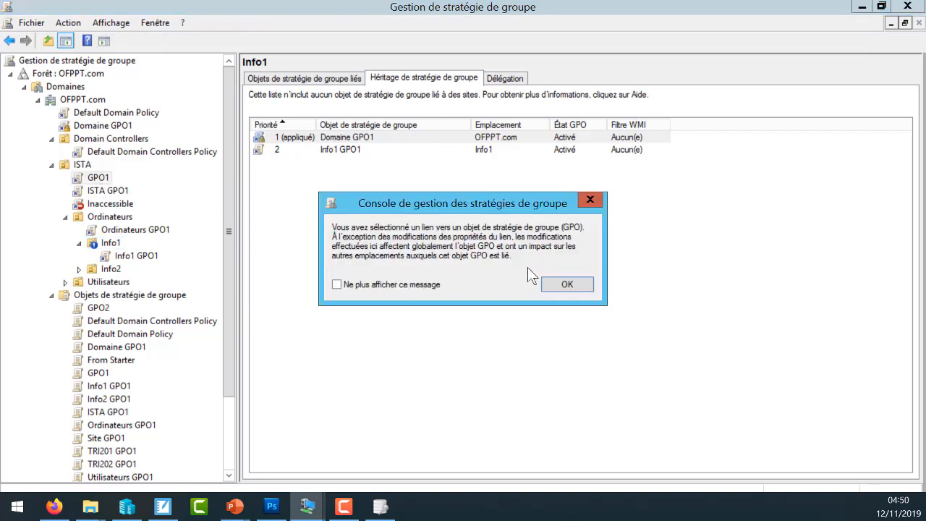
click(566, 284)
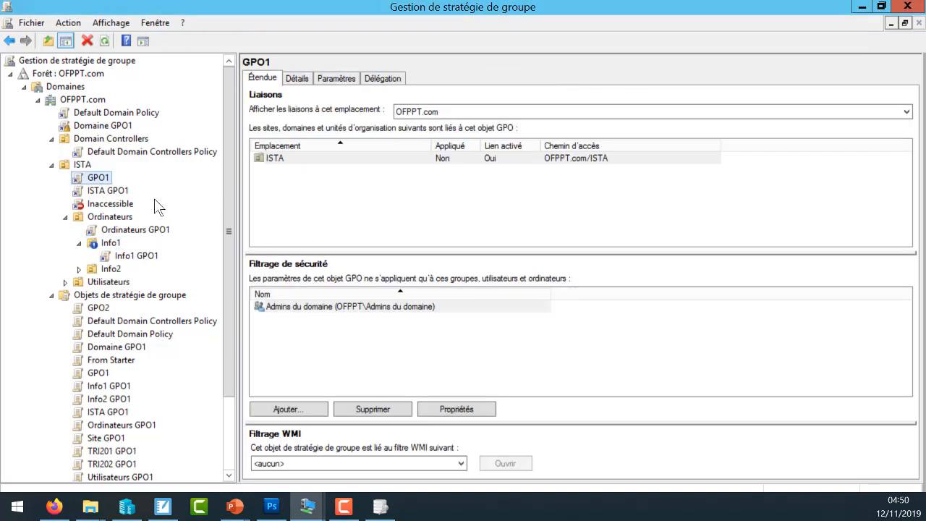
click(102, 179)
right_click(87, 177)
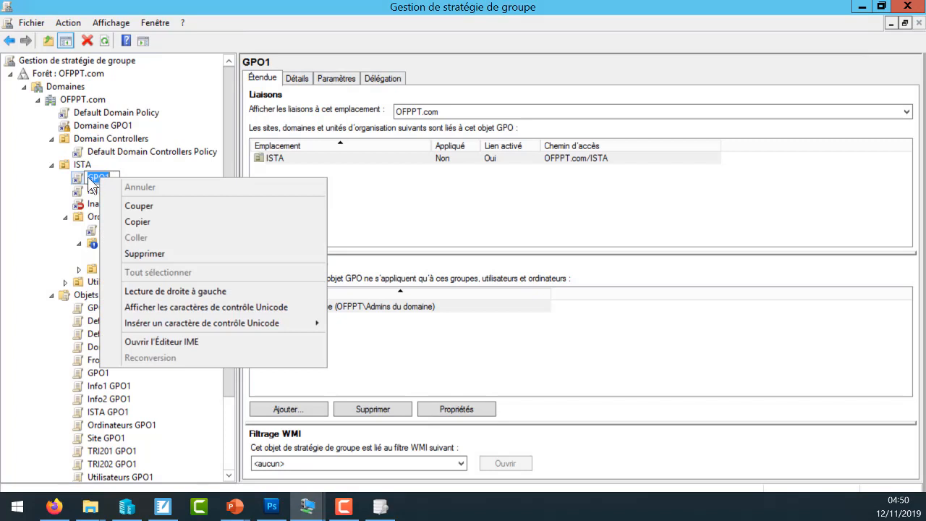
click(133, 255)
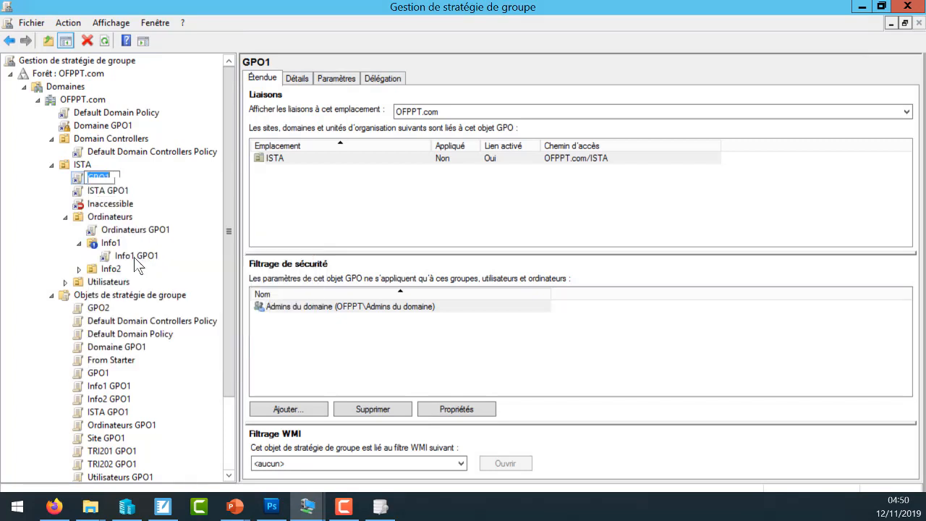
key(Escape)
- Delete the GPO1 link from the ISTA OU and confirm the removal
right_click(94, 184)
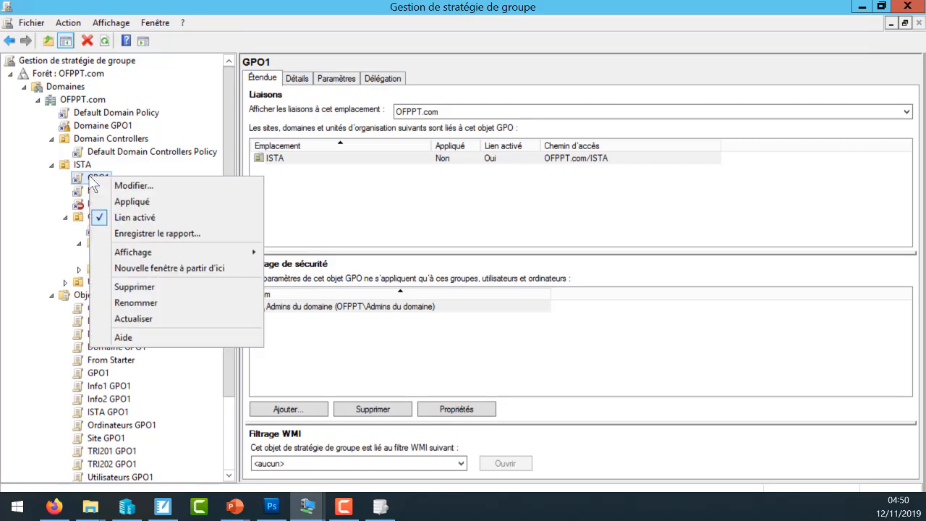
click(174, 287)
click(515, 288)
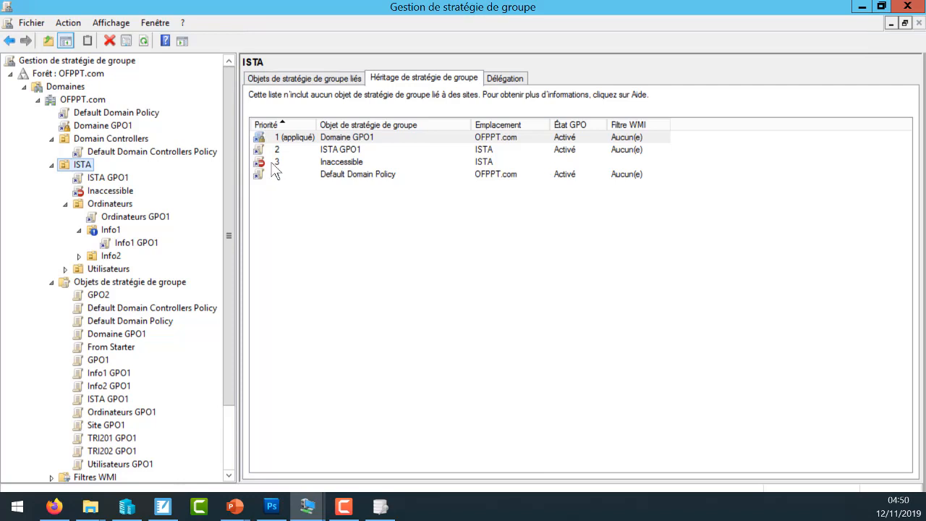
- Delete the Inaccessible GPO link from the ISTA OU and confirm the removal
click(112, 192)
click(568, 285)
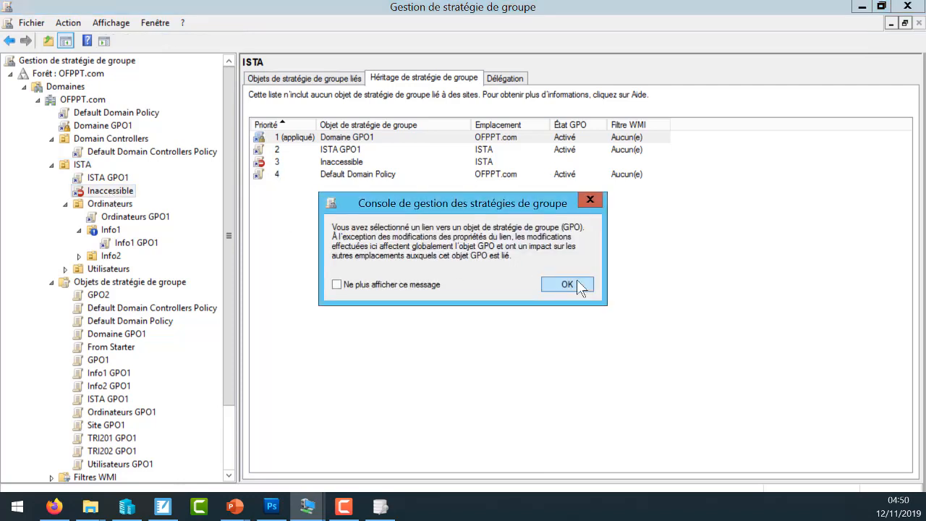
right_click(113, 190)
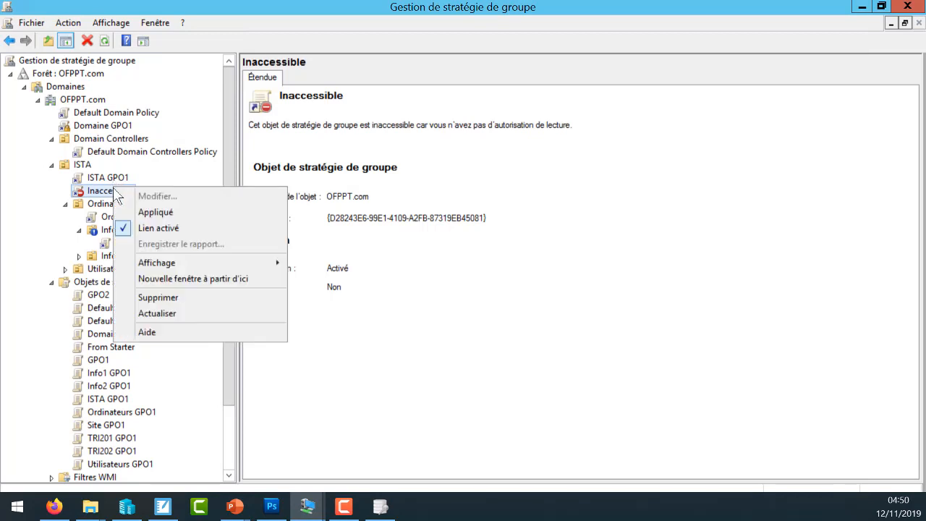
click(185, 301)
click(516, 285)
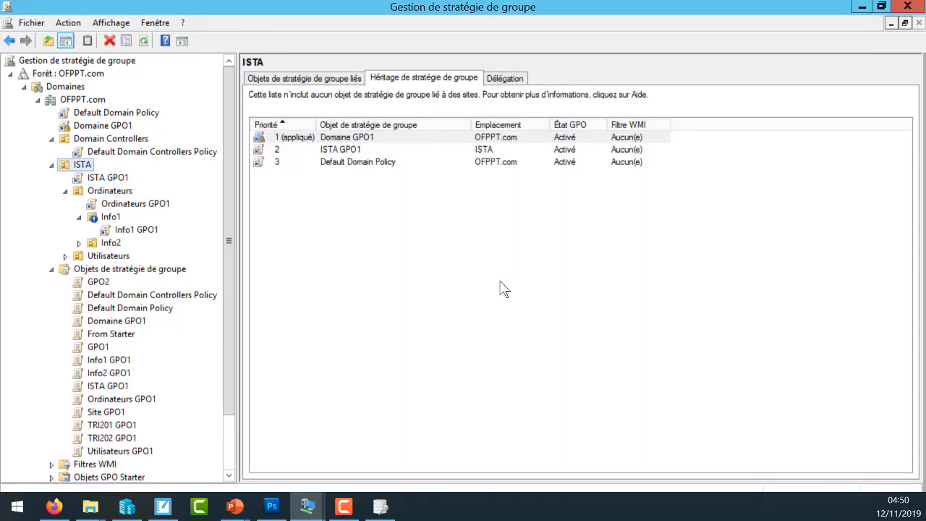
- Remove the inheritance block from the Info1 OU and select Default Domain Policy in its inheritance list
click(108, 219)
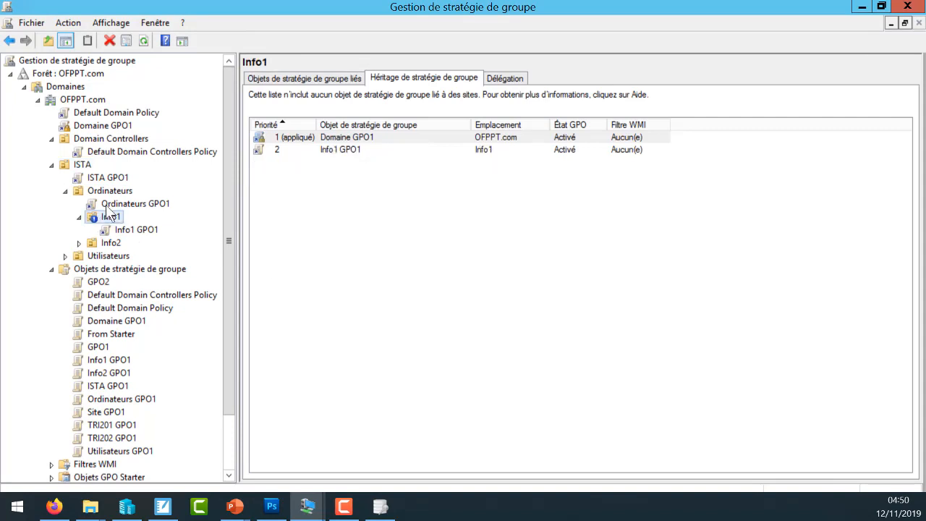
right_click(98, 214)
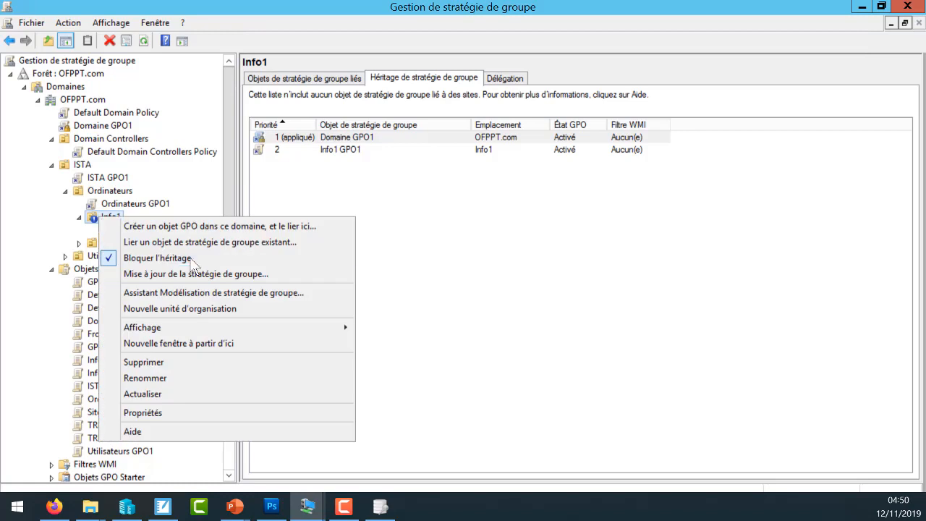
click(190, 258)
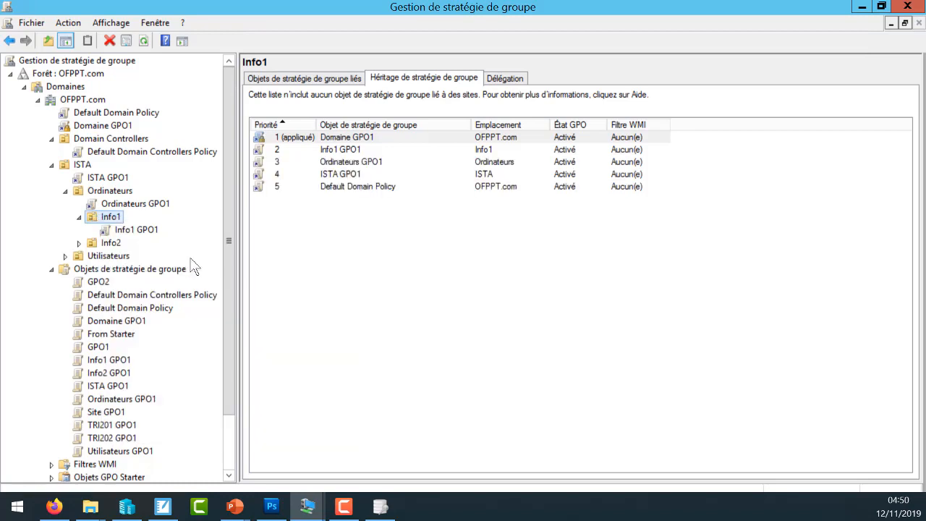
click(346, 186)
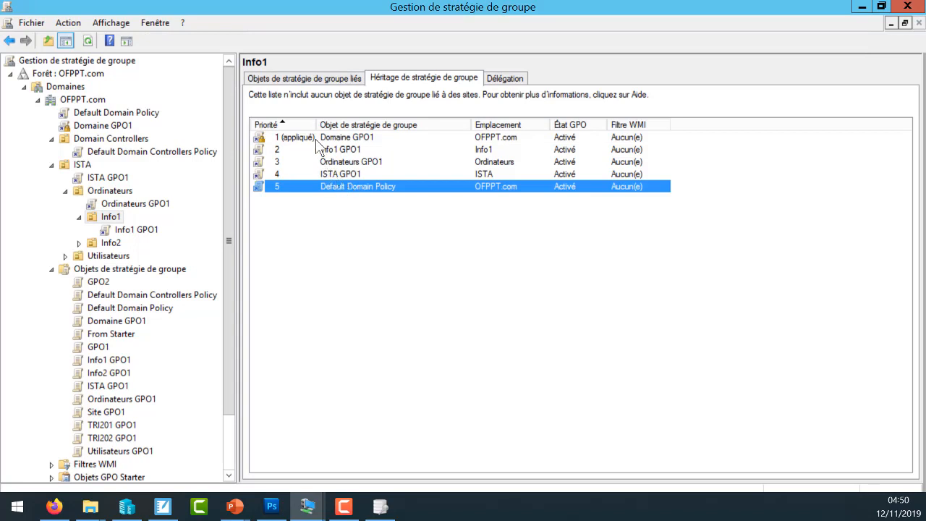
- Turn off enforcement of the Domaine GPO1 link on OFPPT.com, refresh the Info1 inheritance list and select Domaine GPO1 there
right_click(94, 130)
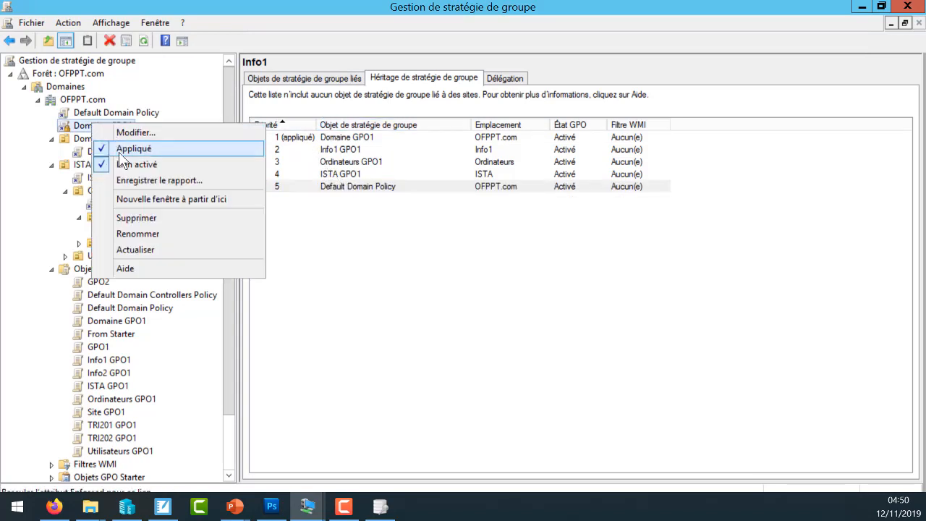
click(118, 152)
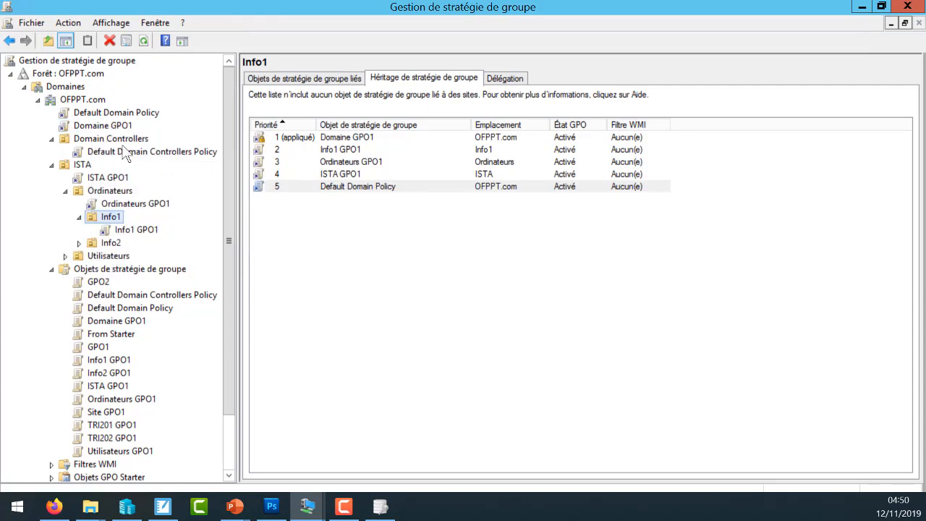
click(371, 266)
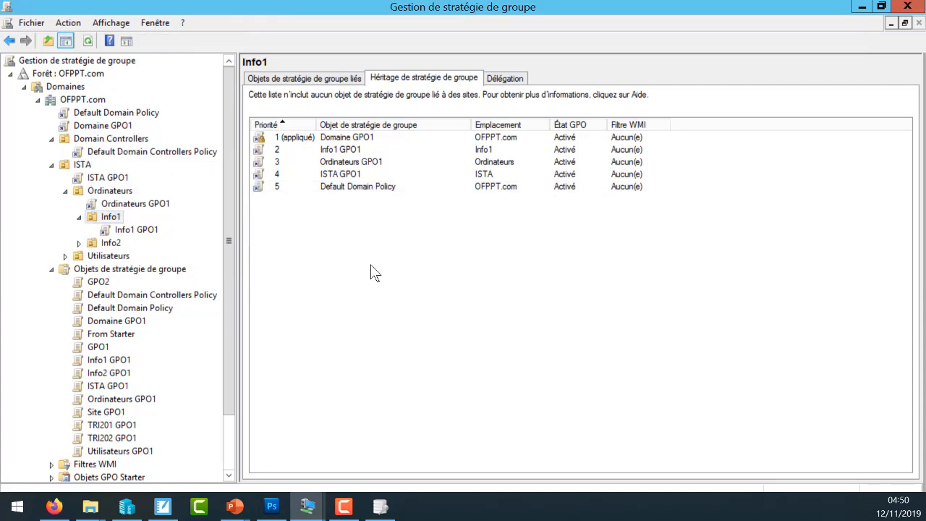
key(F5)
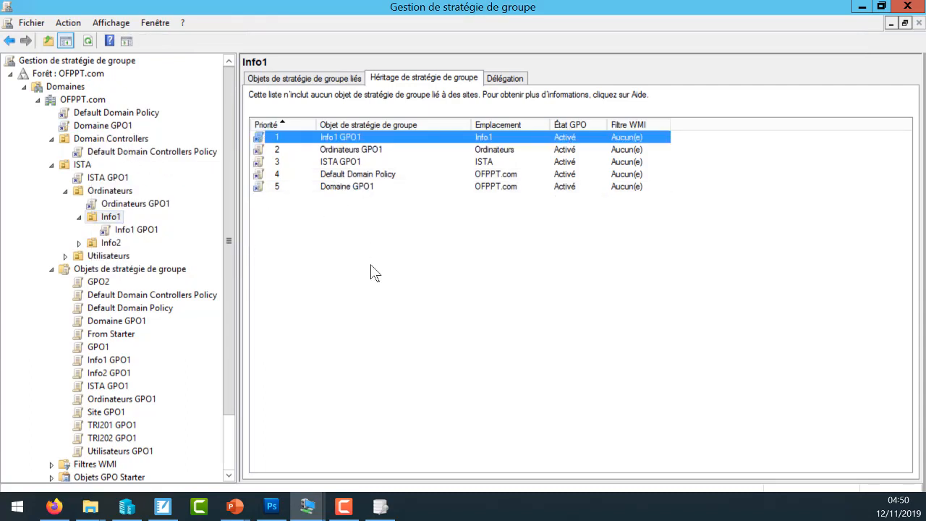
click(347, 187)
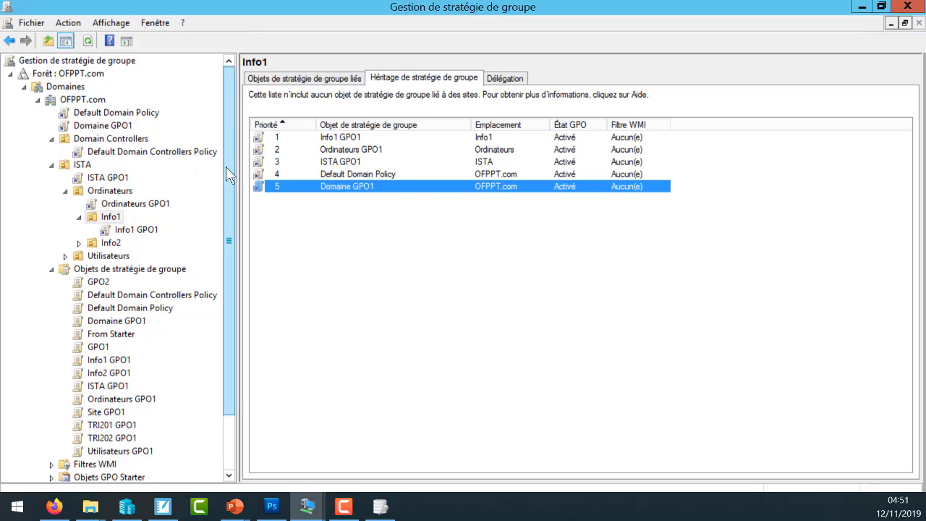
- Enforce the Domaine GPO1 link on OFPPT.com and display the Info1 OU's inheritance list
click(355, 161)
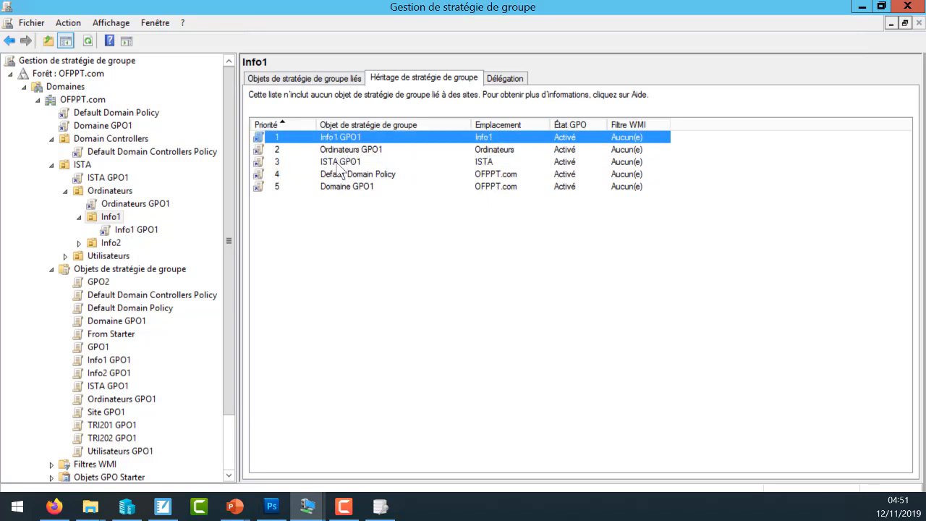
click(348, 137)
click(93, 126)
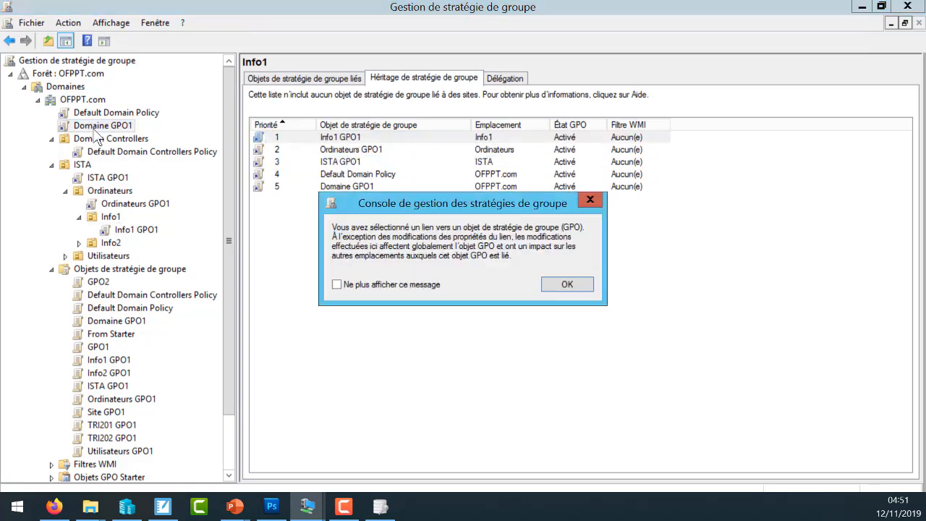
click(567, 284)
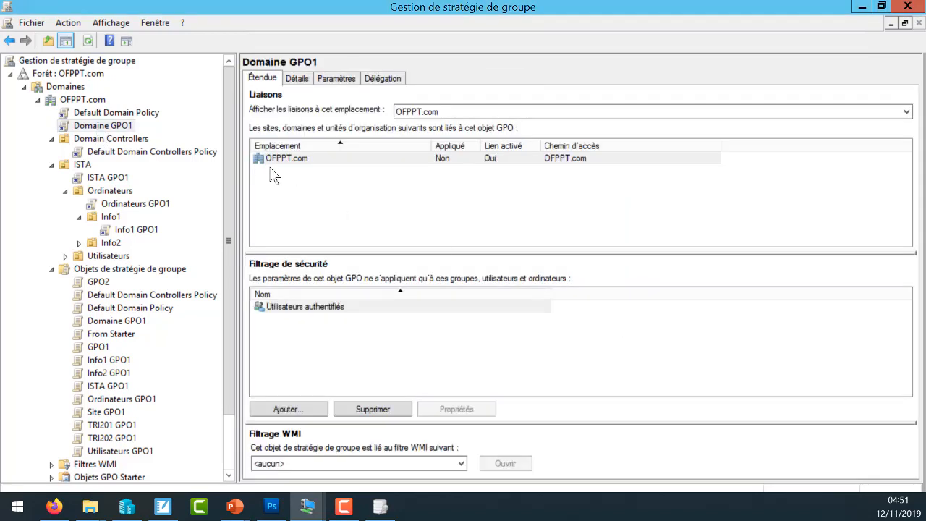
right_click(101, 121)
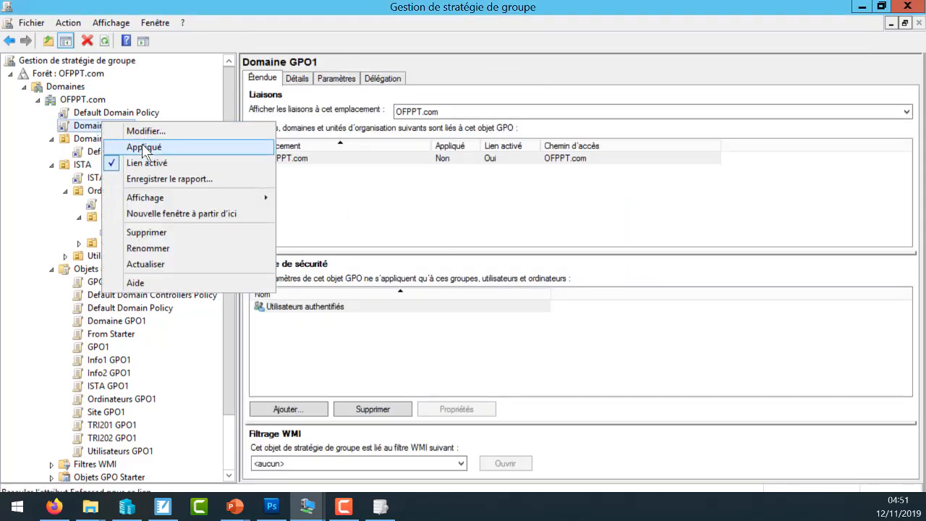
click(141, 146)
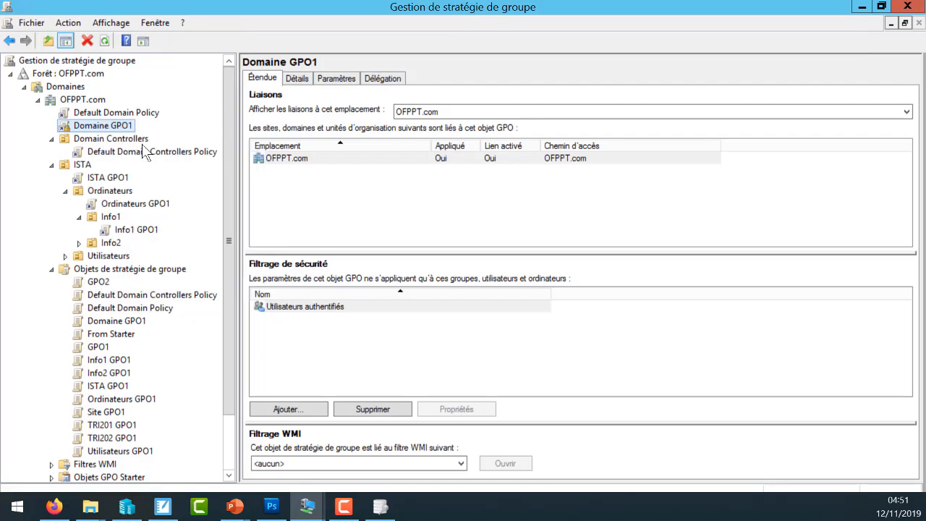
click(109, 216)
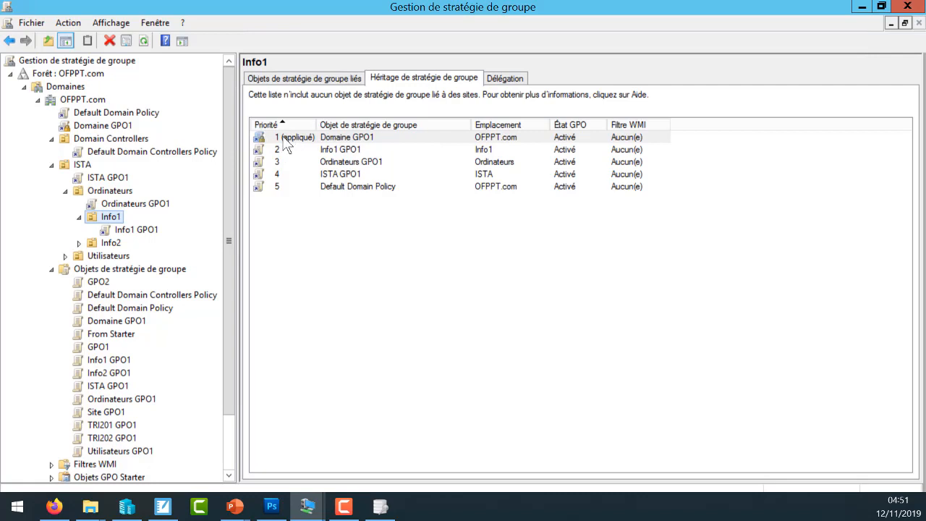
- Enforce the ISTA GPO1 link on the ISTA OU and refresh the Info1 inheritance list
right_click(106, 178)
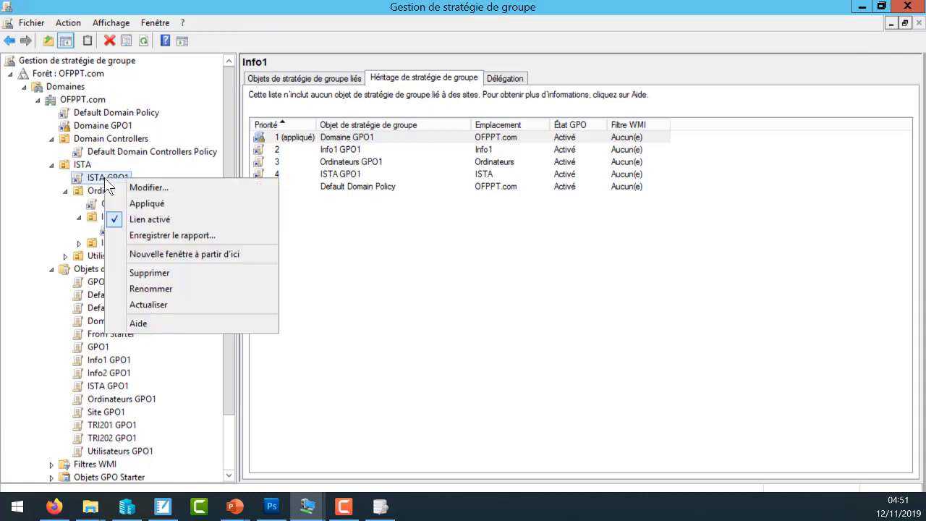
click(151, 206)
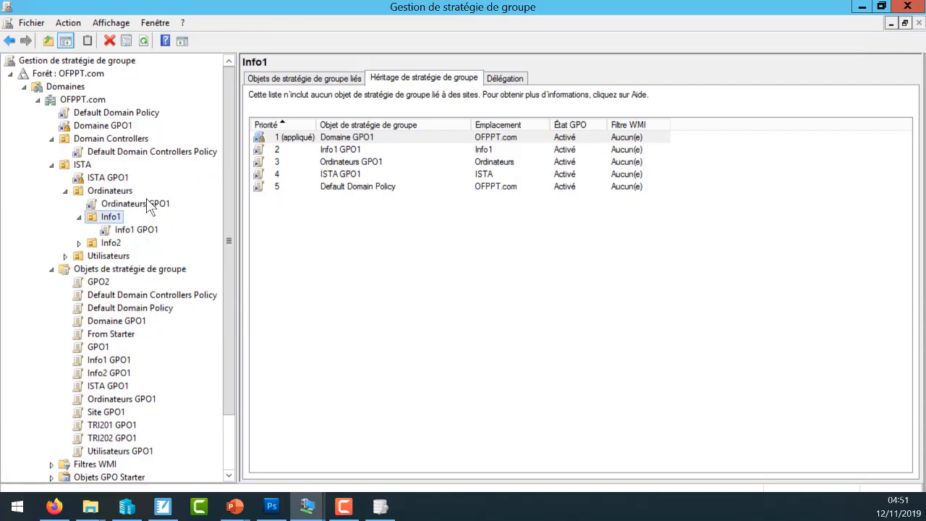
click(314, 230)
key(F5)
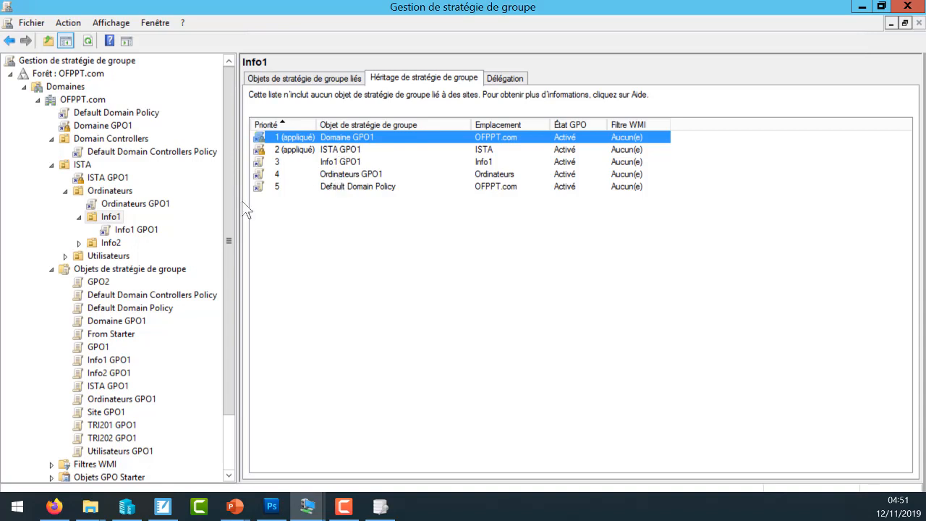
- Enforce the Ordinateurs GPO1 link on Ordinateurs, the Info1 GPO1 link on Info1 and the Default Domain Policy link on OFPPT.com
right_click(149, 206)
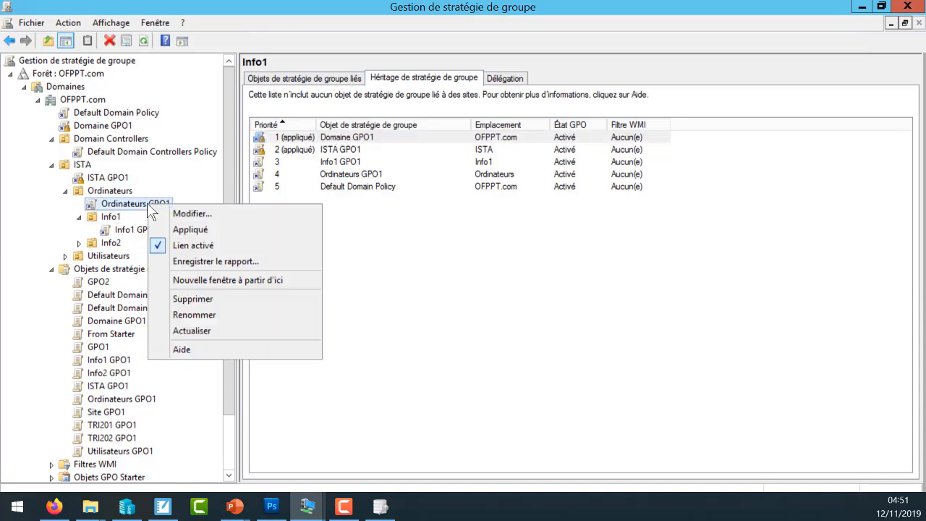
click(185, 228)
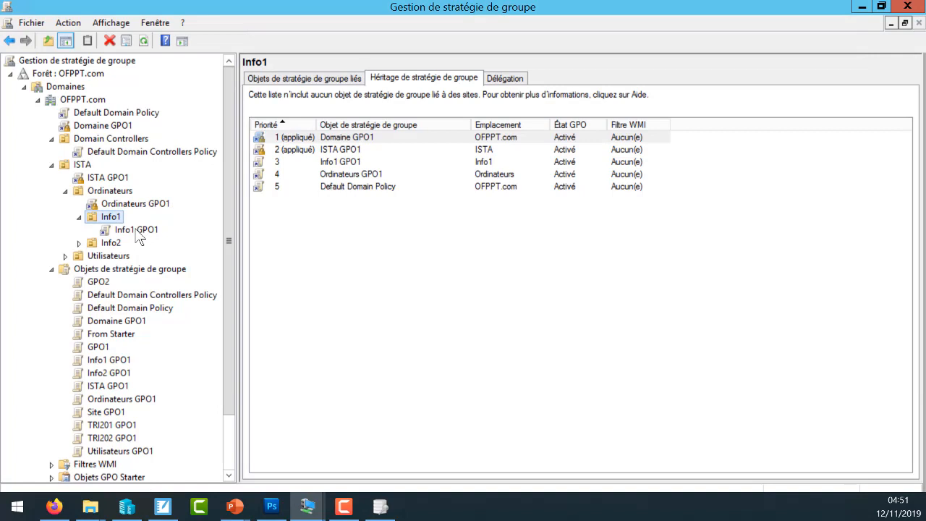
right_click(138, 237)
click(197, 254)
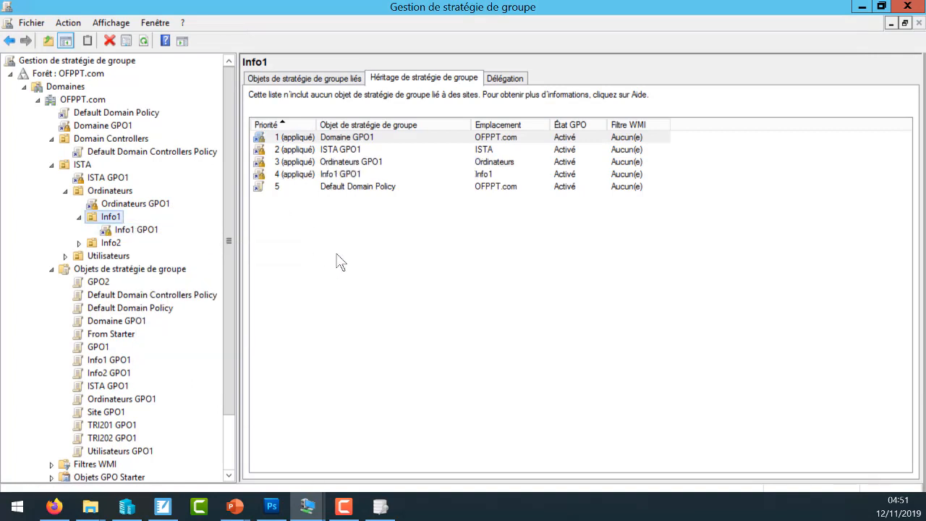
right_click(120, 117)
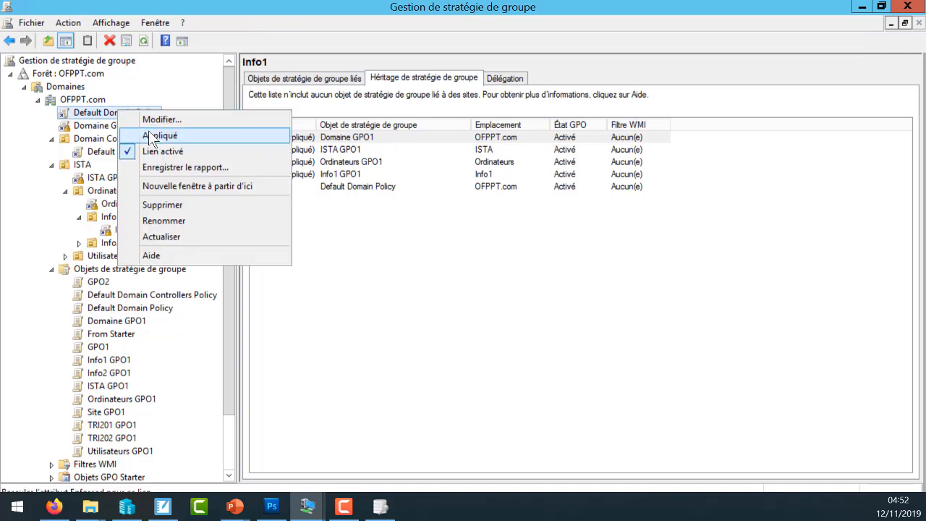
click(149, 130)
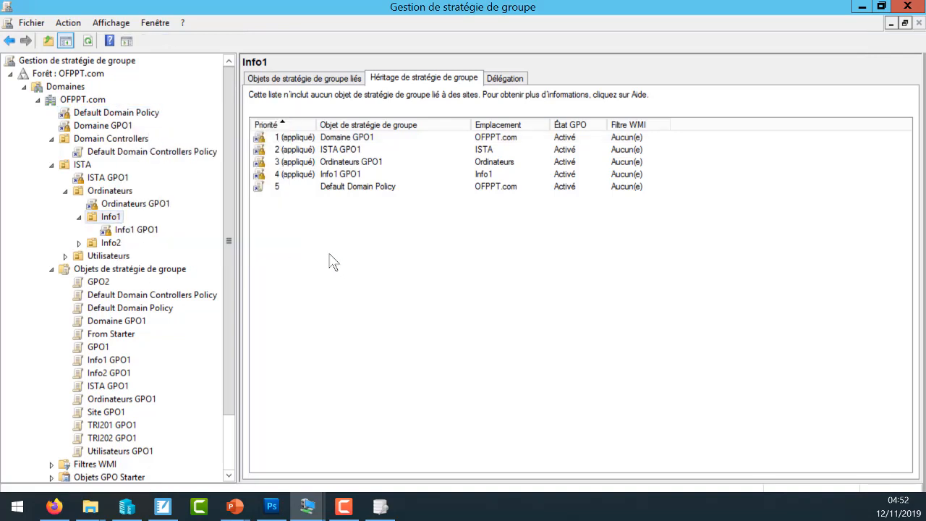